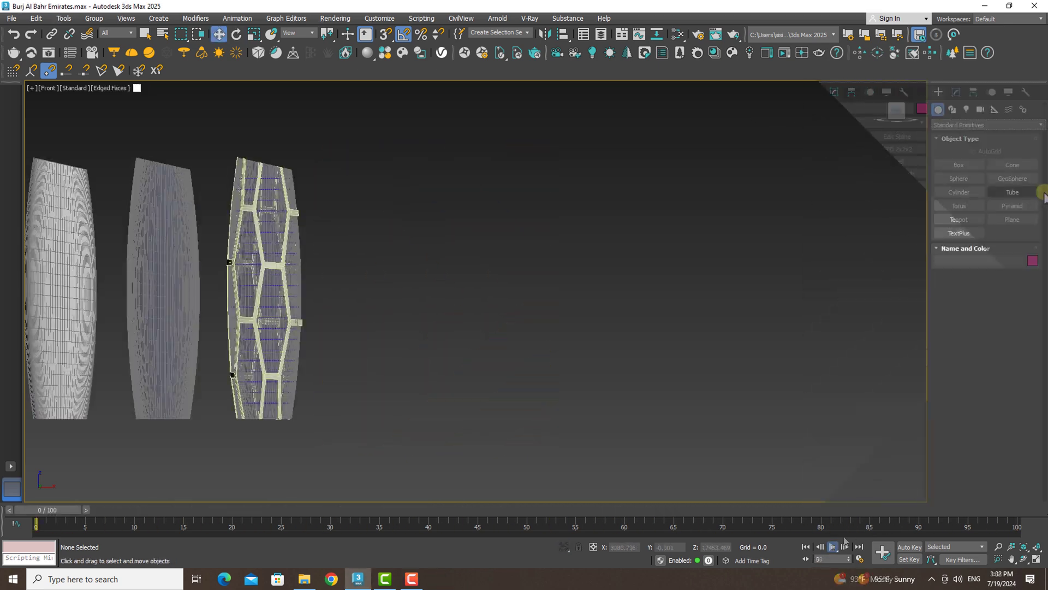
Create an Extended Primitives prism in the Front view with height 713.265.
{"action": "left_click", "coordinate": [984, 125]}
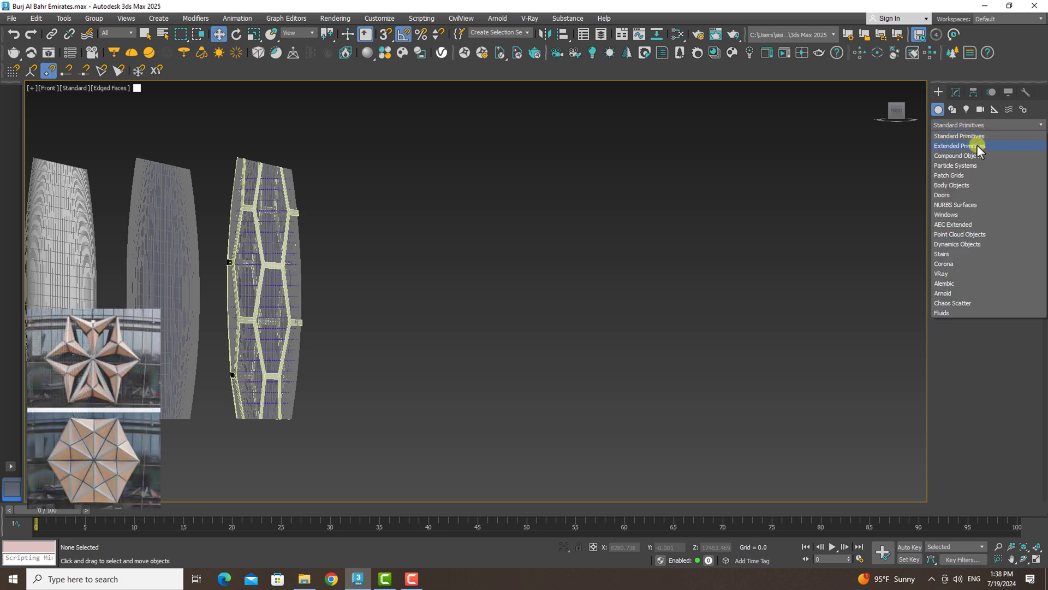
{"action": "left_click", "coordinate": [977, 146]}
{"action": "left_click", "coordinate": [959, 246]}
{"action": "left_click_drag", "start_coordinate": [340, 417], "coordinate": [370, 417]}
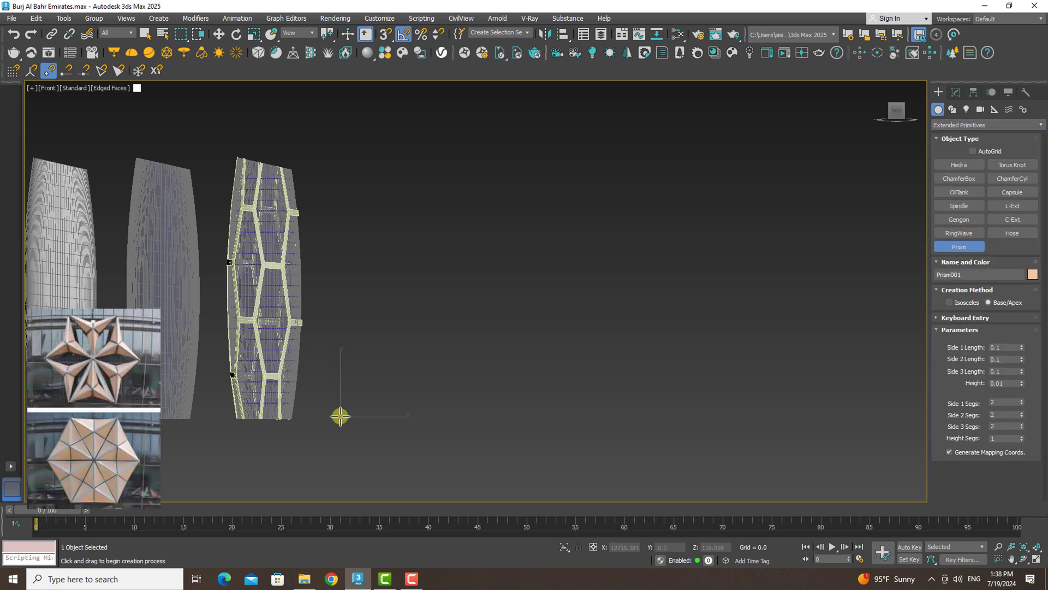
{"action": "left_click", "coordinate": [354, 386]}
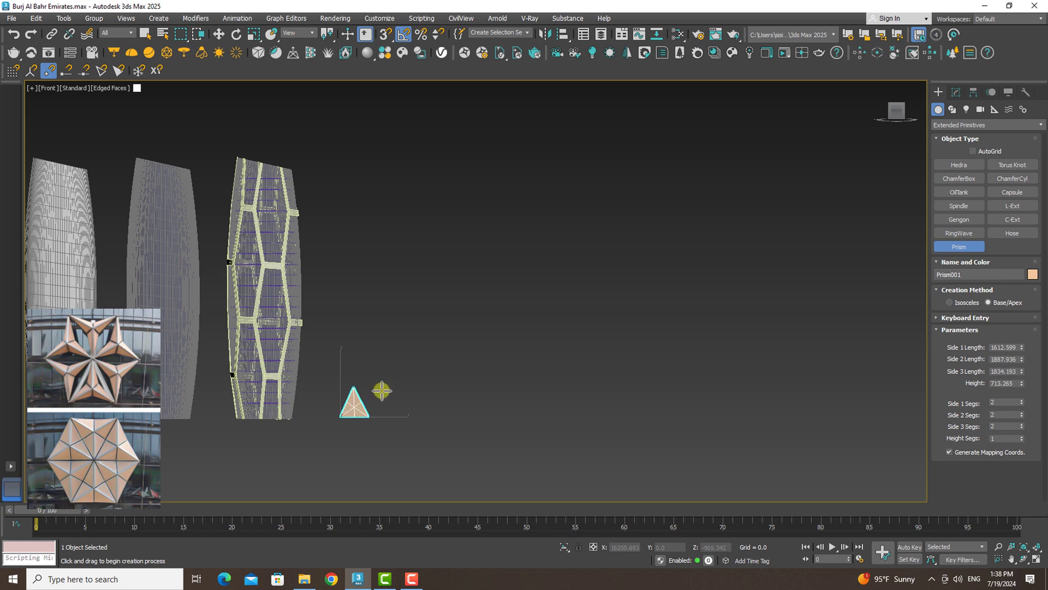
{"action": "middle_click_drag", "start_coordinate": [382, 391], "coordinate": [386, 391], "text": "alt"}
{"action": "scroll", "coordinate": [386, 391], "scroll_direction": "up", "scroll_amount": 3}
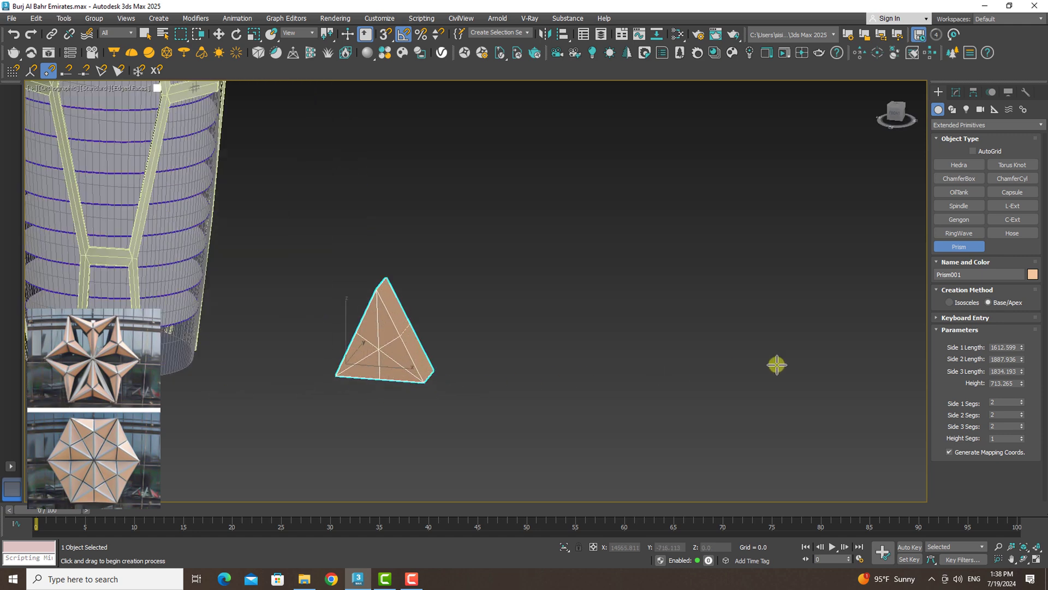
Set the prism's Side 1, Side 2 and Side 3 lengths to 500.
{"action": "left_click", "coordinate": [1013, 347]}
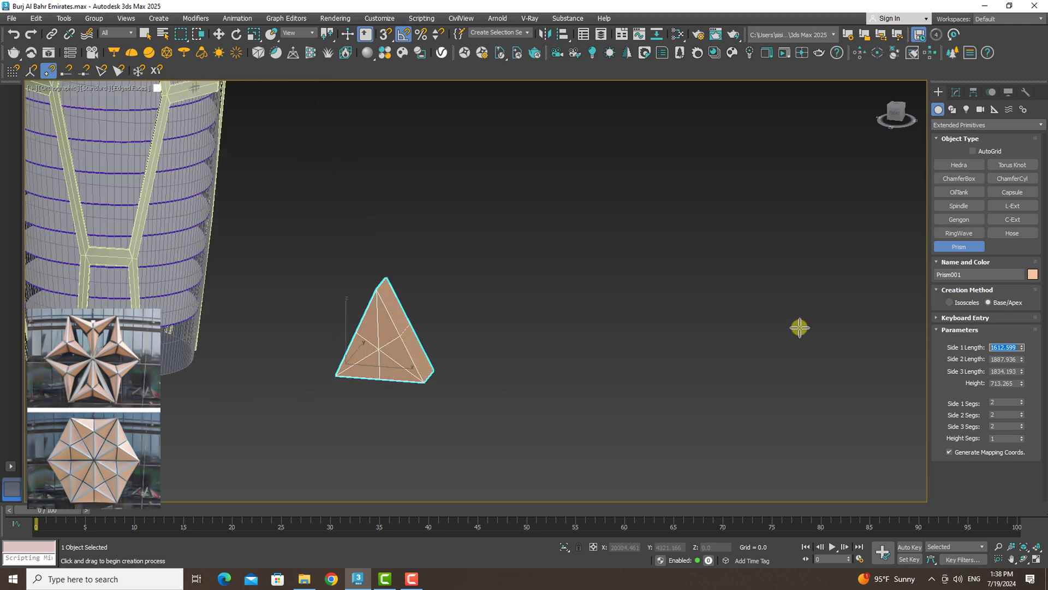
{"action": "type", "text": "500"}
{"action": "key", "text": "Return"}
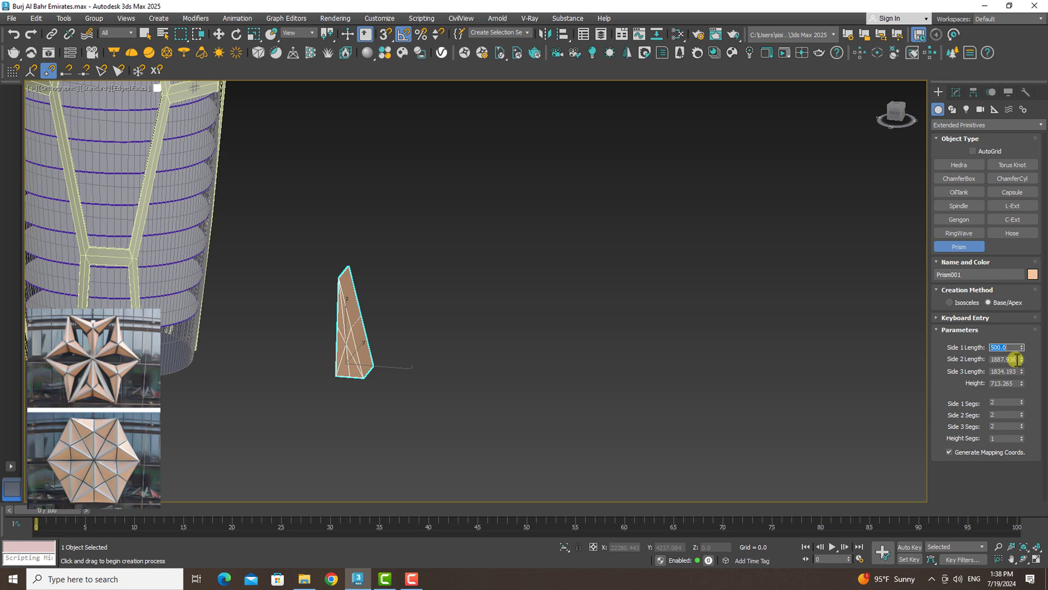
{"action": "left_click", "coordinate": [1004, 359]}
{"action": "key", "text": "BackSpace"}
{"action": "key", "text": "Return"}
{"action": "left_click", "coordinate": [1009, 371]}
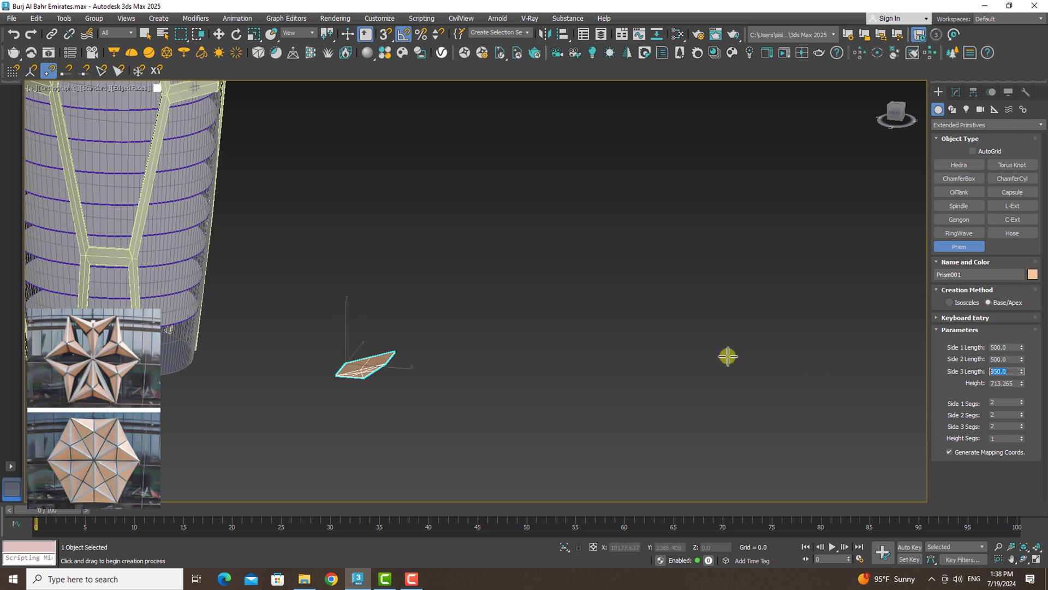
{"action": "type", "text": "00"}
{"action": "key", "text": "Return"}
Convert Prism001 to an Editable Poly.
{"action": "key", "text": "z"}
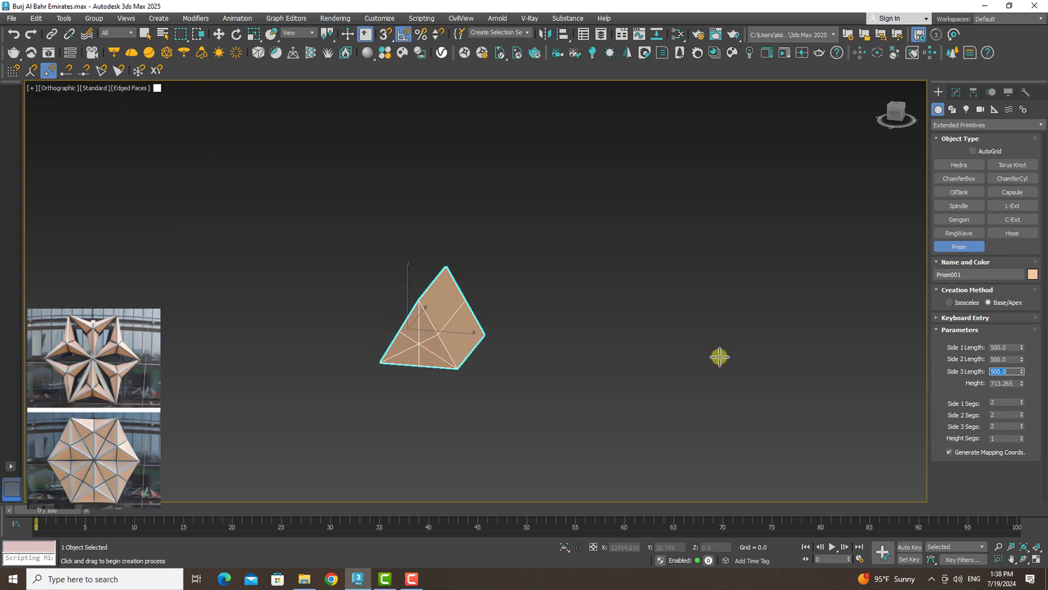
{"action": "key", "text": "w"}
{"action": "left_click", "coordinate": [956, 91]}
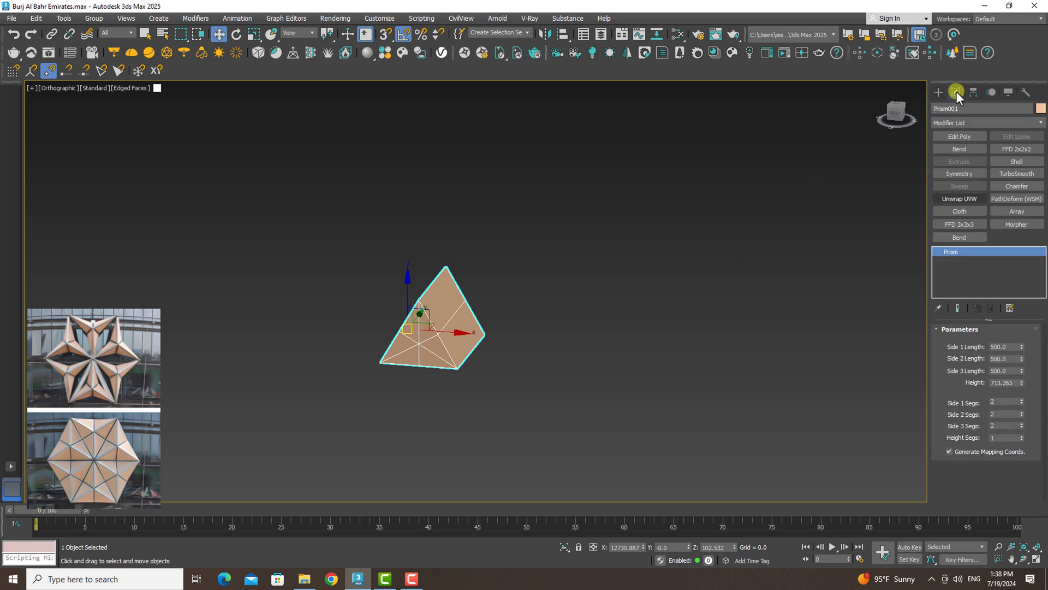
{"action": "left_click", "coordinate": [956, 160]}
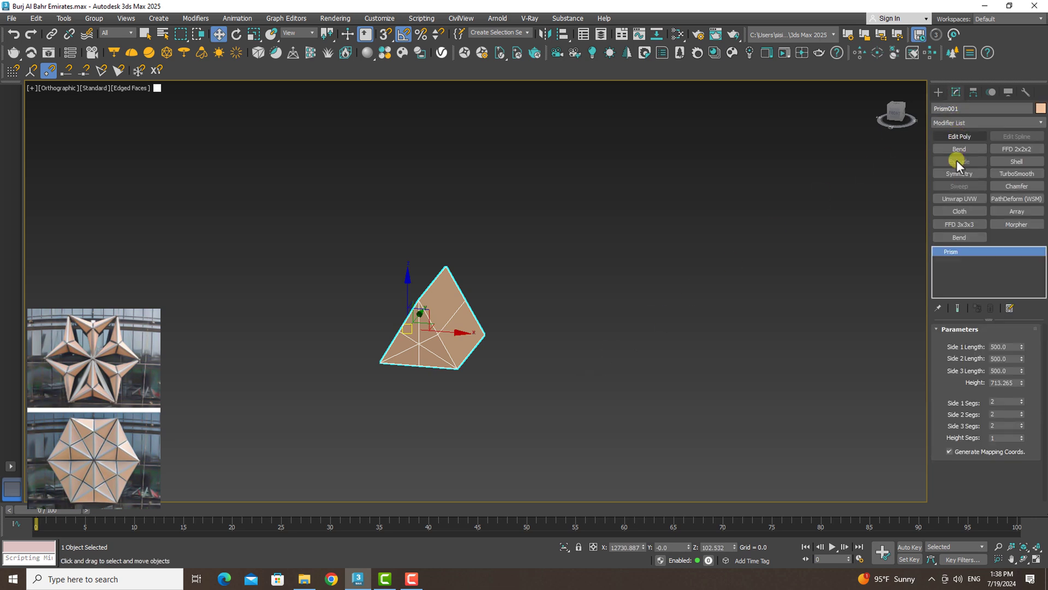
{"action": "right_click", "coordinate": [957, 249]}
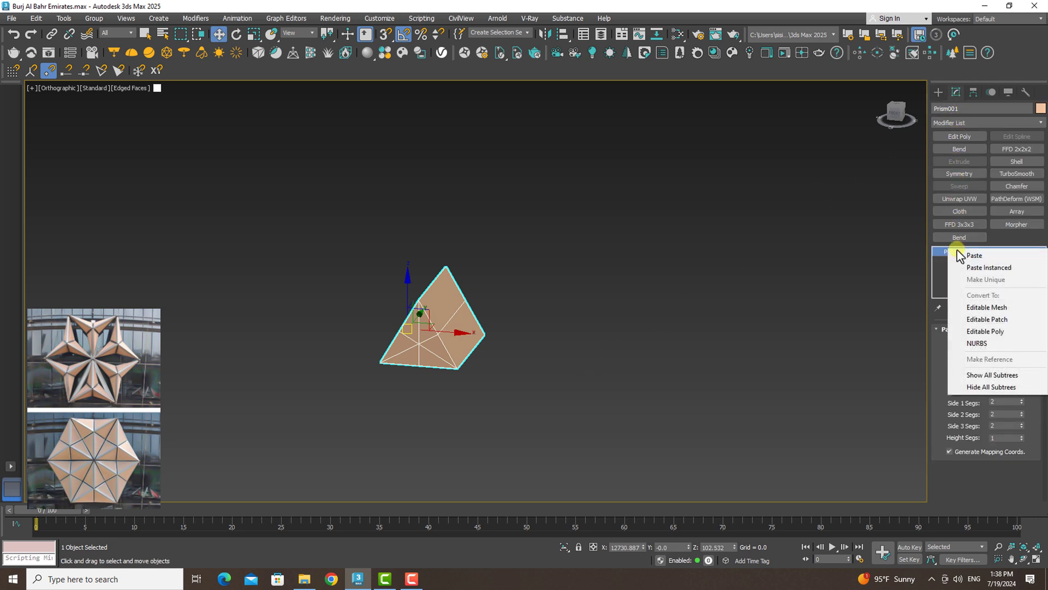
{"action": "left_click", "coordinate": [986, 331]}
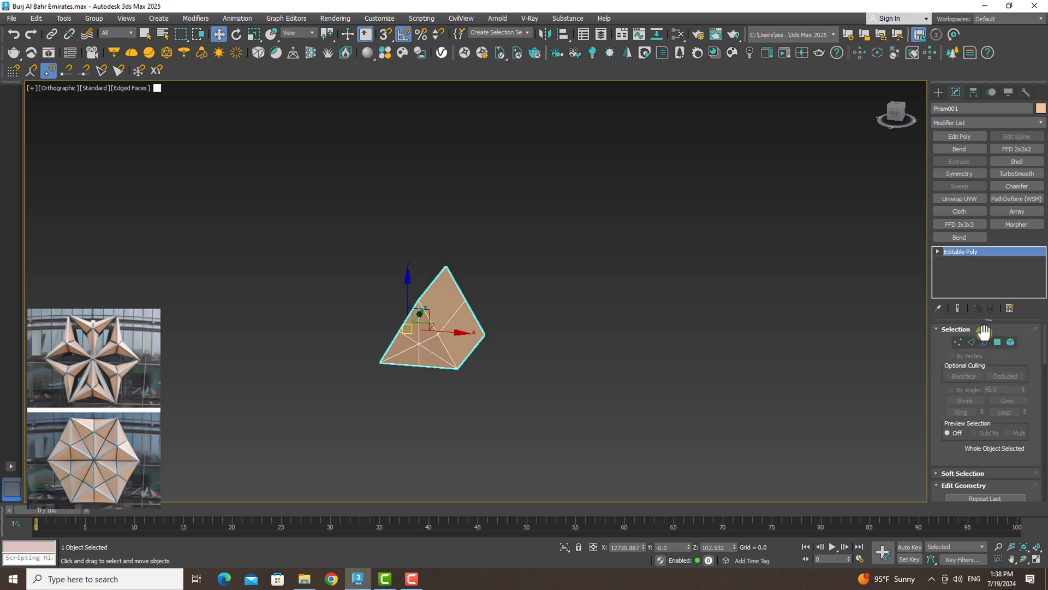
Delete every polygon except the front triangle, using an inverted face selection.
{"action": "left_click", "coordinate": [997, 342]}
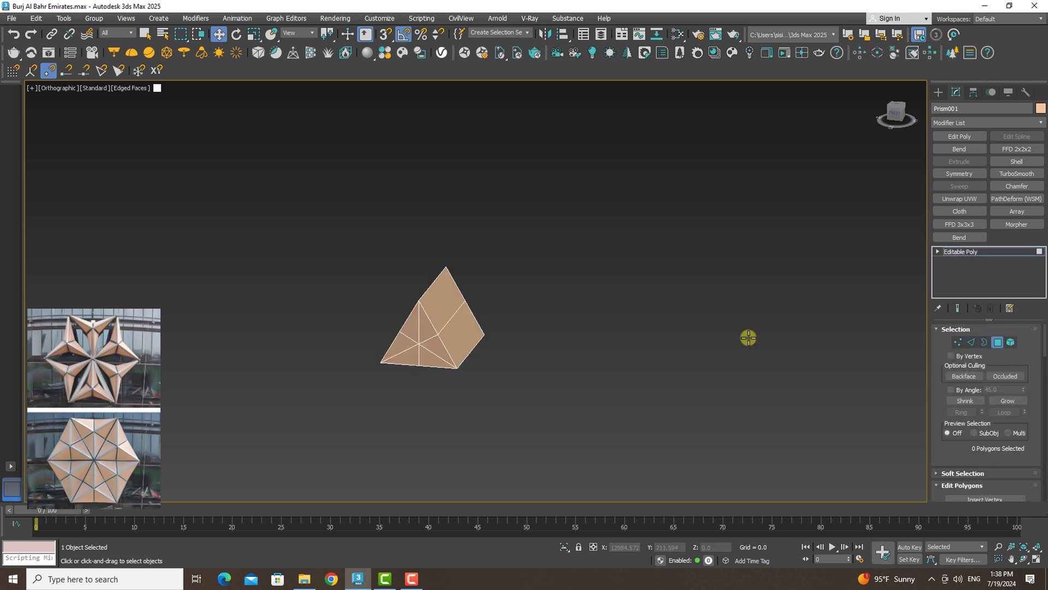
{"action": "left_click", "coordinate": [421, 327]}
{"action": "left_click", "coordinate": [423, 316], "text": "ctrl"}
{"action": "left_click", "coordinate": [411, 336], "text": "ctrl"}
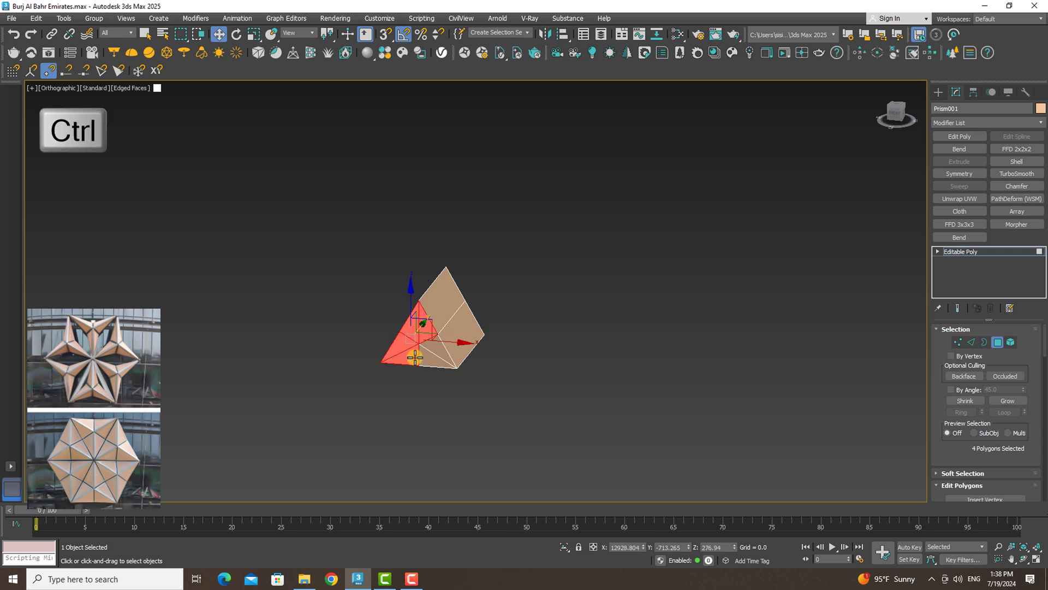
{"action": "left_click", "coordinate": [438, 348], "text": "ctrl"}
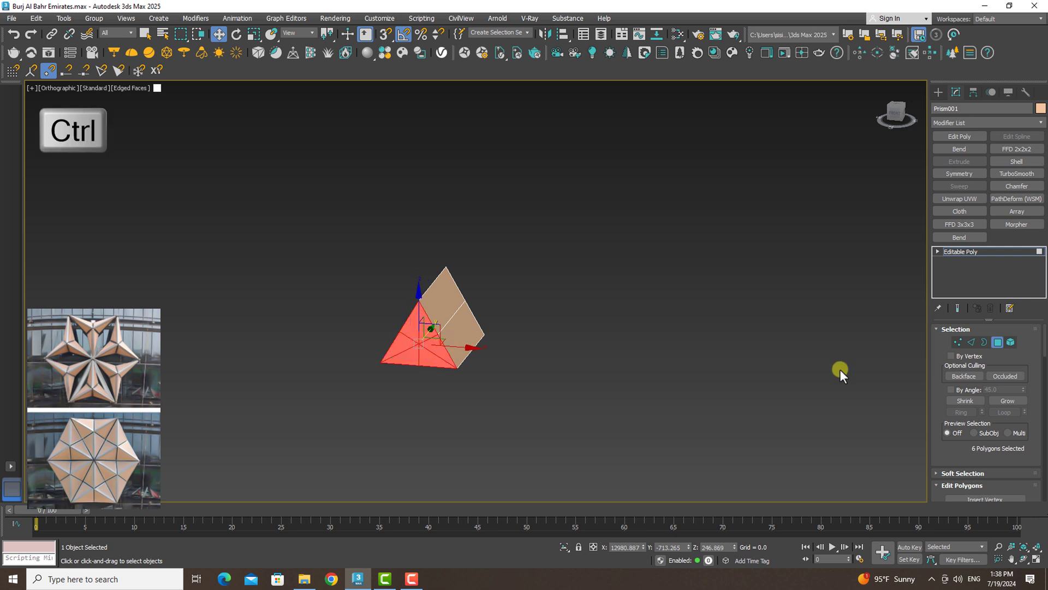
{"action": "key", "text": "ctrl+i"}
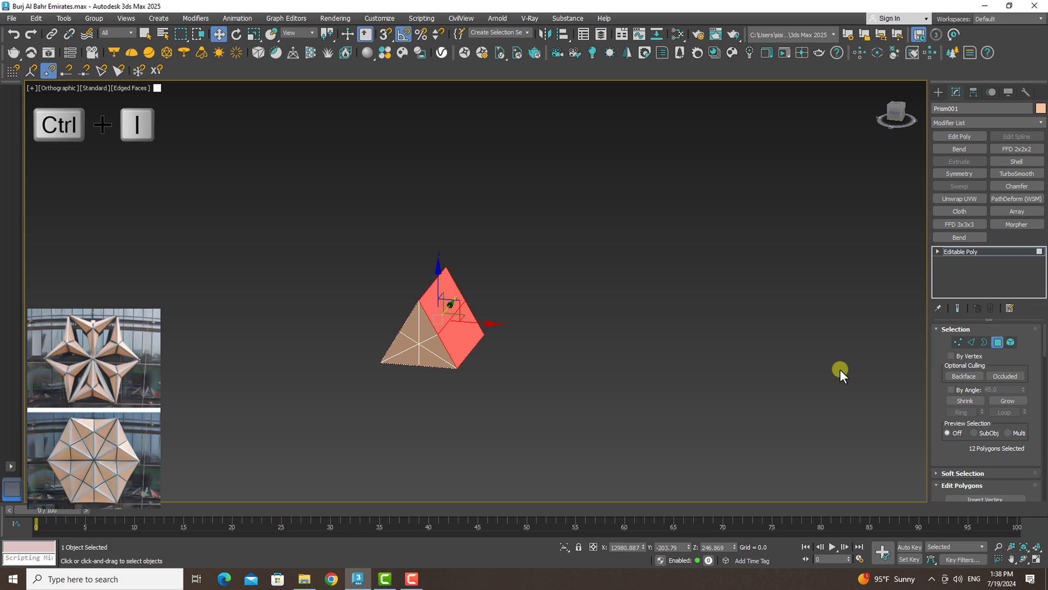
{"action": "key", "text": "Delete"}
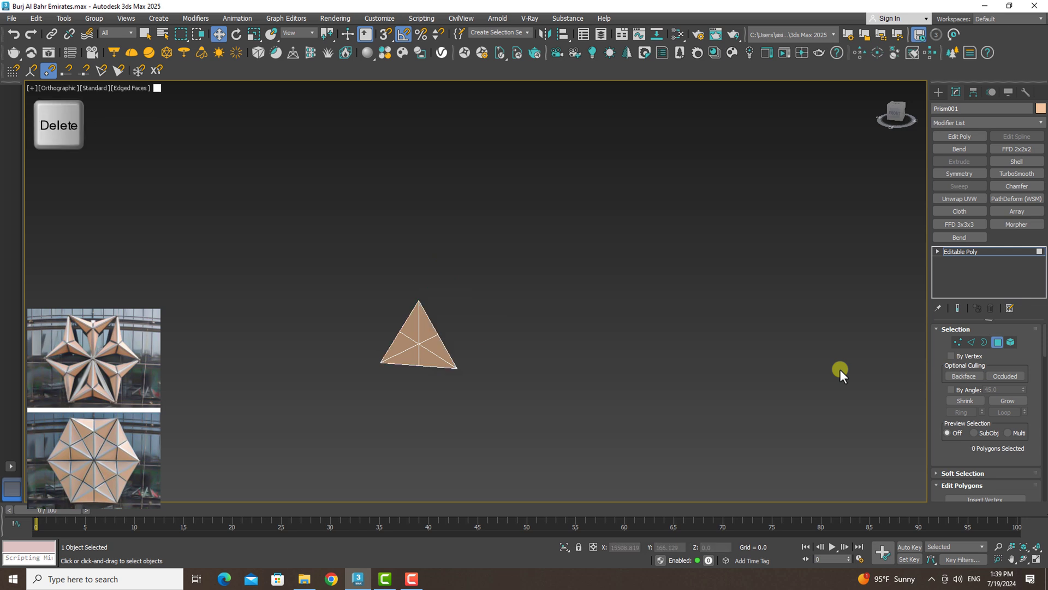
{"action": "left_click", "coordinate": [1000, 344]}
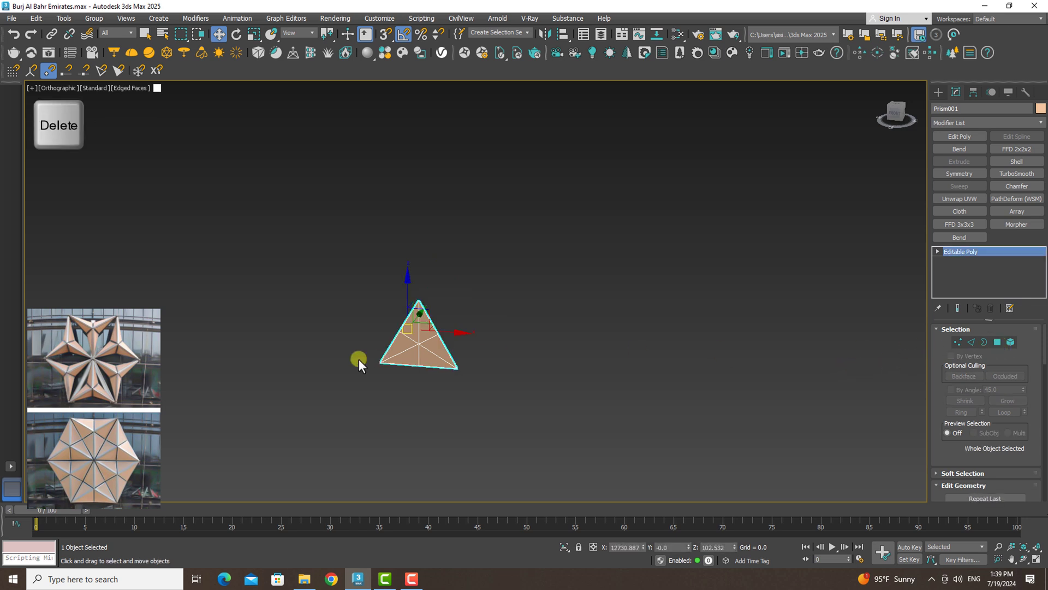
In the Front view, move the flat triangle slightly down.
{"action": "key", "text": "f"}
{"action": "scroll", "coordinate": [179, 346], "scroll_direction": "up", "scroll_amount": 3}
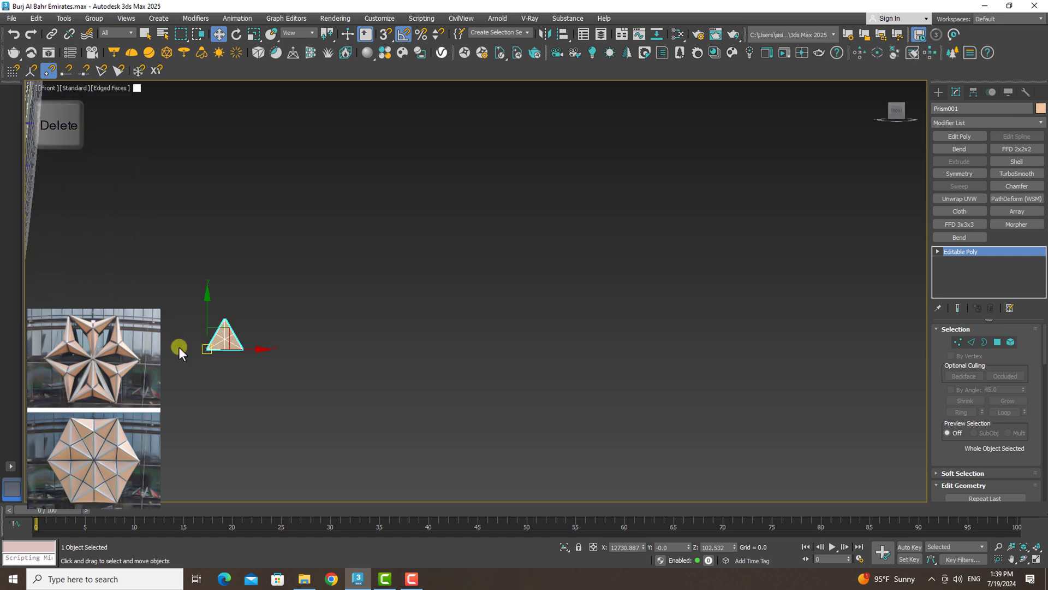
{"action": "middle_click_drag", "start_coordinate": [179, 347], "coordinate": [212, 343]}
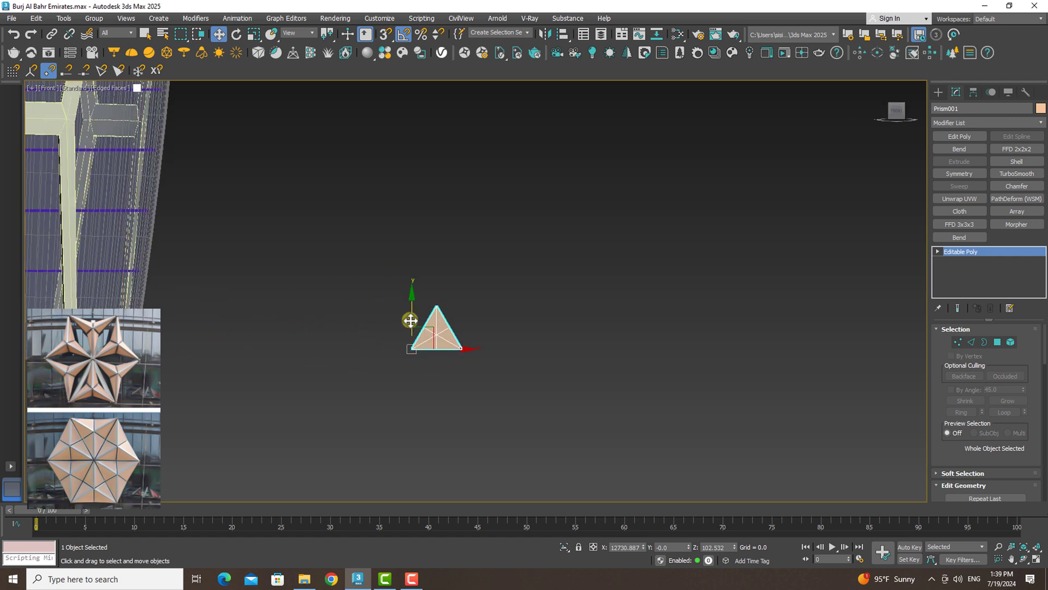
{"action": "left_click_drag", "start_coordinate": [410, 321], "coordinate": [411, 329]}
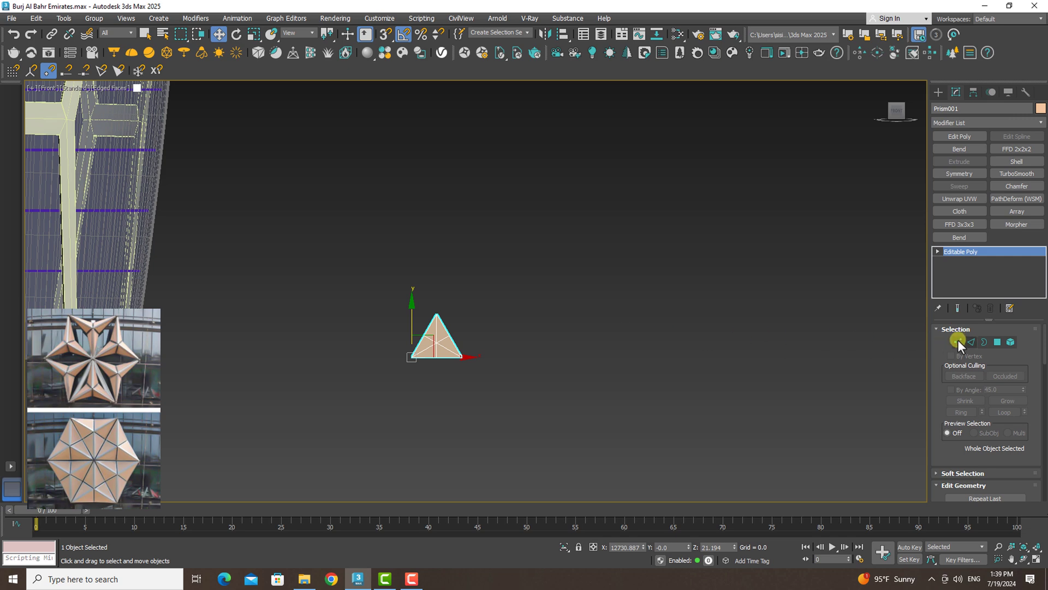
Check the triangle's three edge-midpoint vertices, then enable 3D vertex snapping.
{"action": "left_click", "coordinate": [958, 342]}
{"action": "scroll", "coordinate": [440, 339], "scroll_direction": "up", "scroll_amount": 5}
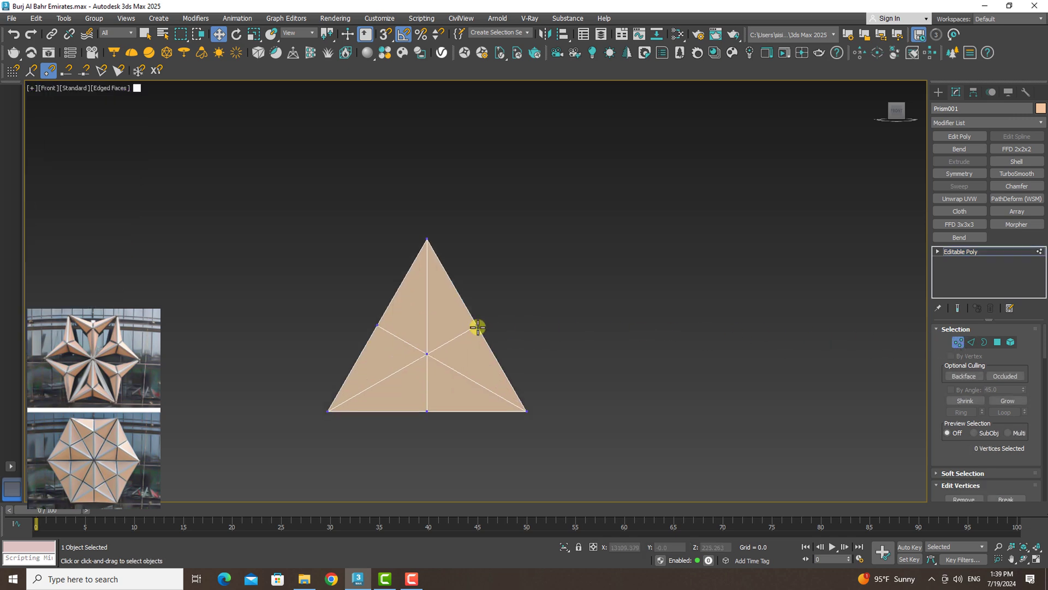
{"action": "left_click", "coordinate": [478, 326], "text": "ctrl"}
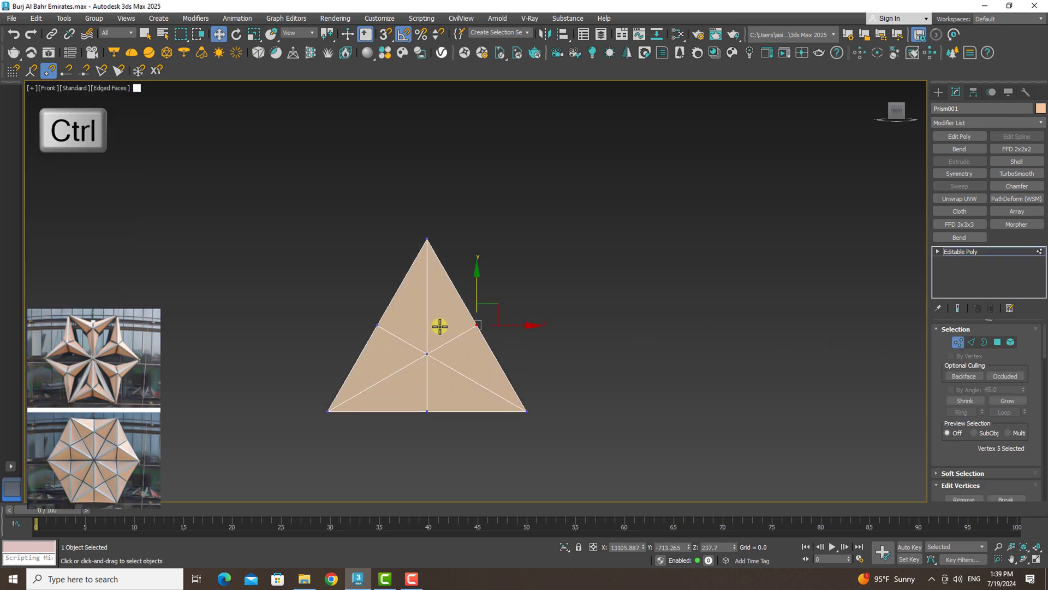
{"action": "left_click", "coordinate": [376, 326], "text": "ctrl"}
{"action": "left_click", "coordinate": [426, 411], "text": "ctrl"}
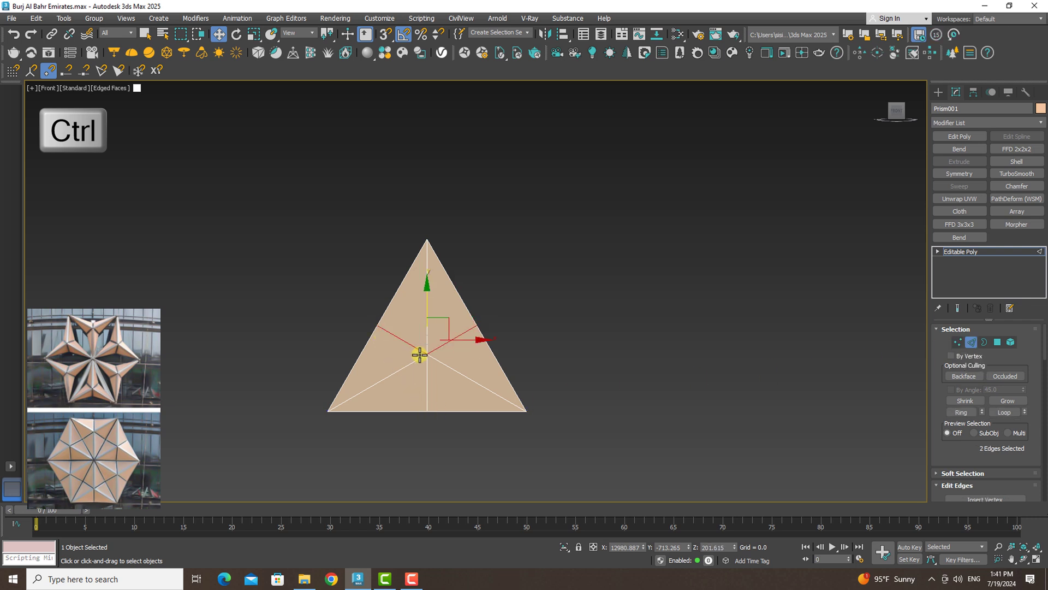
{"action": "left_click", "coordinate": [959, 342]}
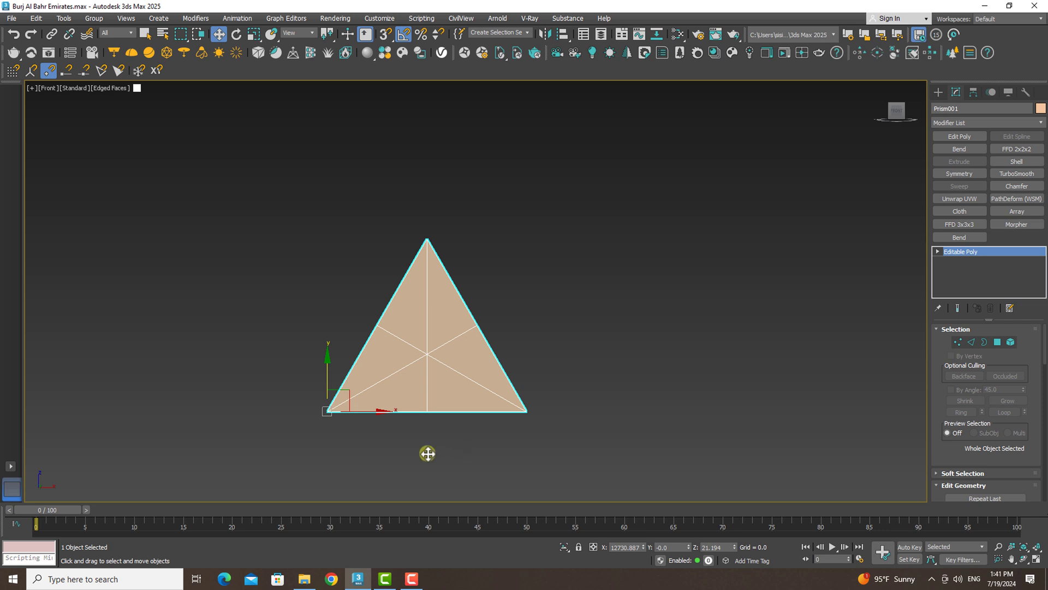
{"action": "middle_click_drag", "start_coordinate": [428, 453], "coordinate": [427, 452]}
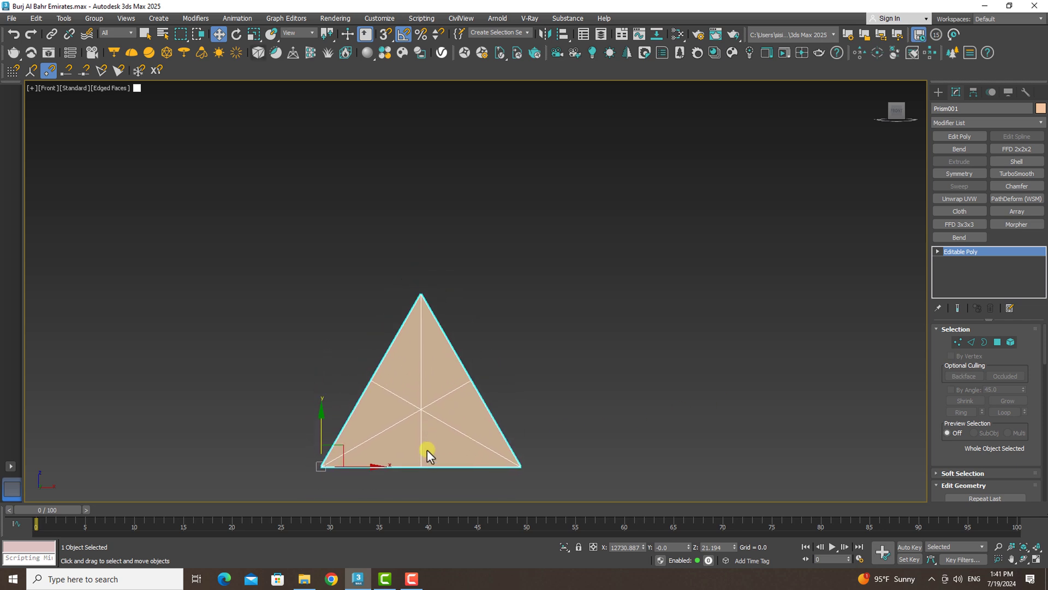
{"action": "left_click", "coordinate": [385, 34]}
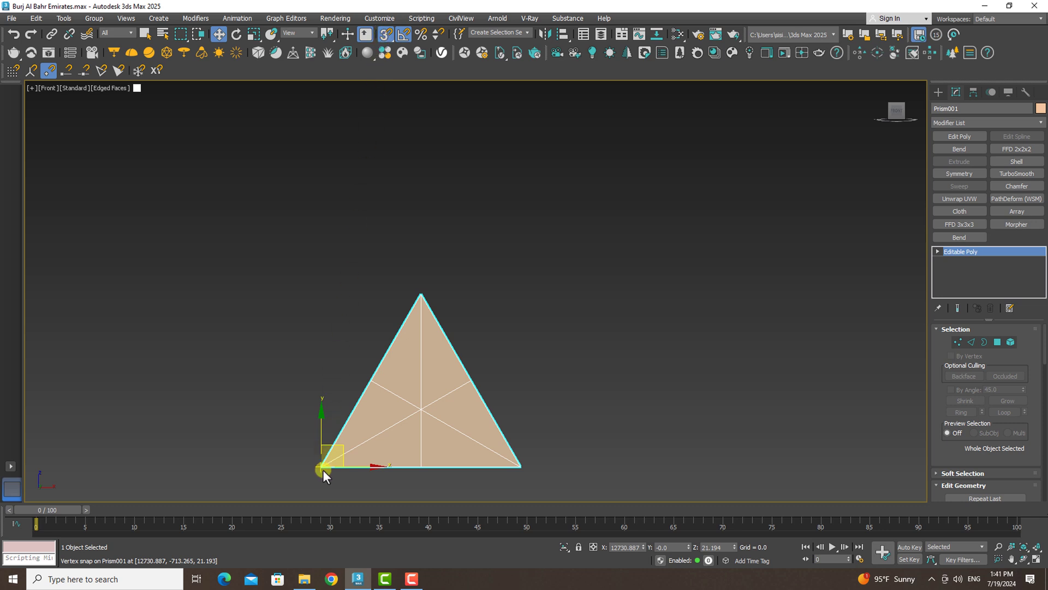
Copy the triangle onto its apex as Prism002 and rotate it 60° to form an hourglass.
{"action": "mouse_move", "coordinate": [321, 466]}
{"action": "left_mouse_down", "text": "shift"}
{"action": "mouse_move", "coordinate": [423, 286]}
{"action": "mouse_move", "coordinate": [421, 294]}
{"action": "left_mouse_up", "text": "shift"}
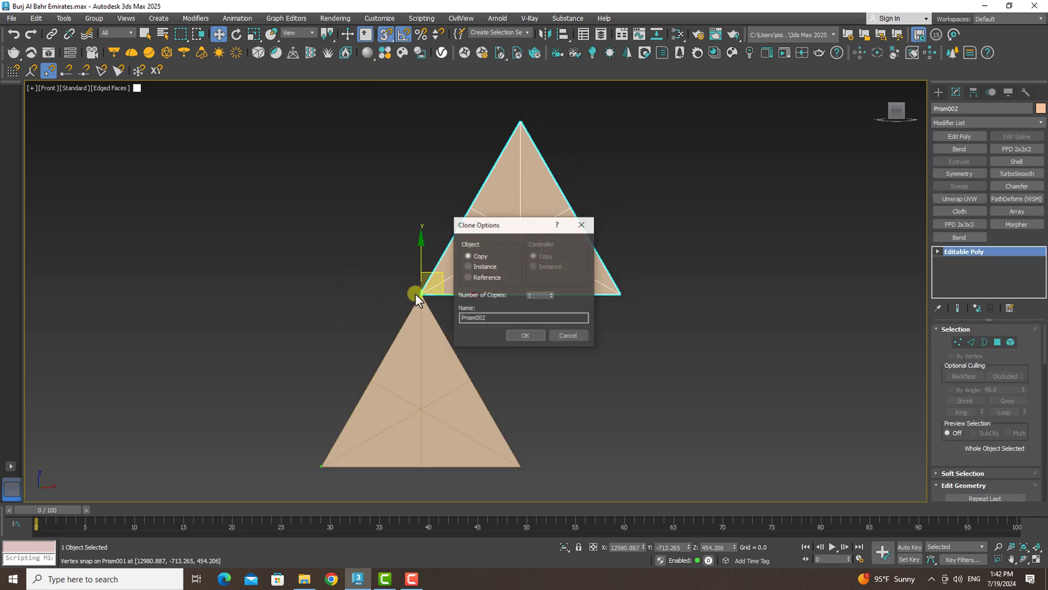
{"action": "left_click", "coordinate": [525, 335]}
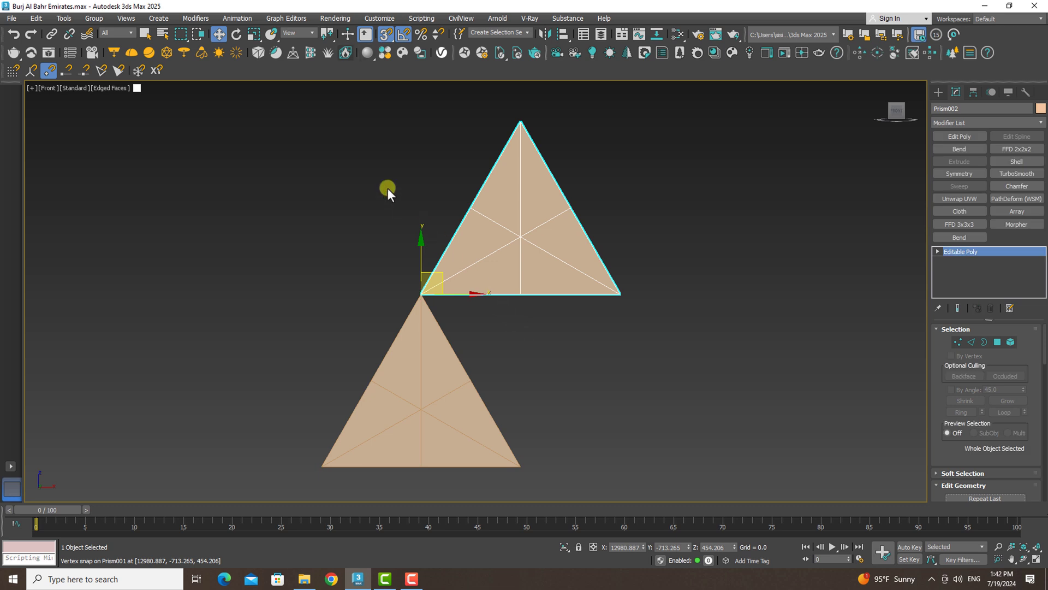
{"action": "left_click", "coordinate": [243, 37]}
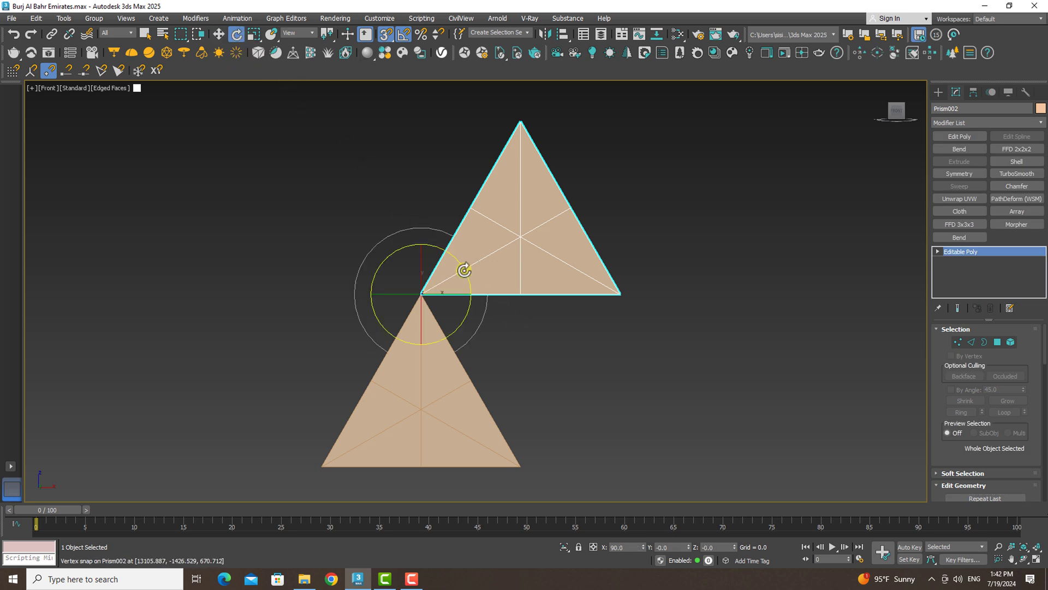
{"action": "key", "text": "s"}
{"action": "left_click_drag", "start_coordinate": [464, 270], "coordinate": [508, 221]}
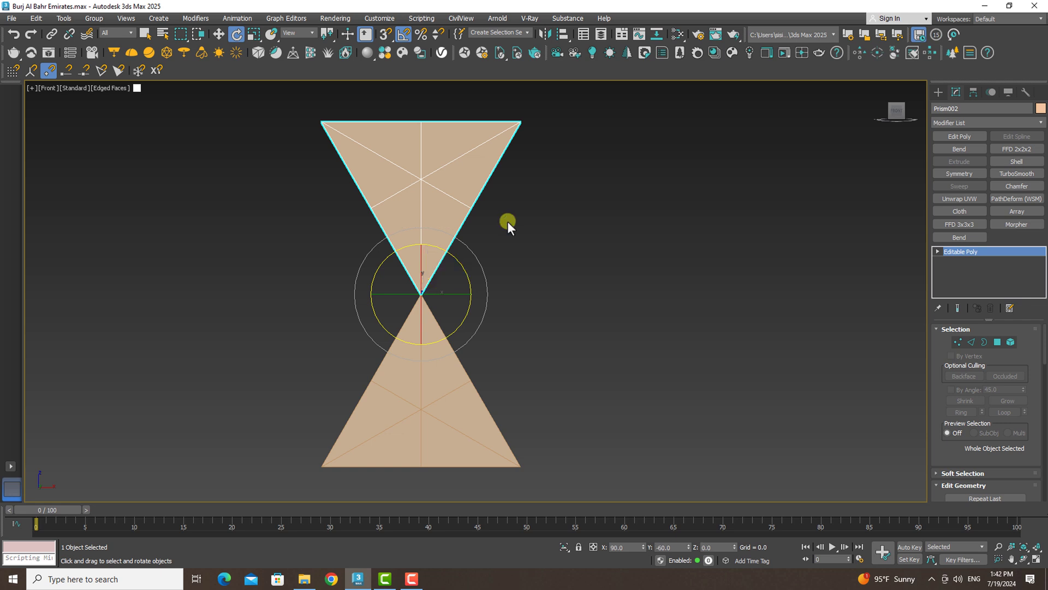
{"action": "scroll", "coordinate": [493, 272], "scroll_direction": "down", "scroll_amount": 4}
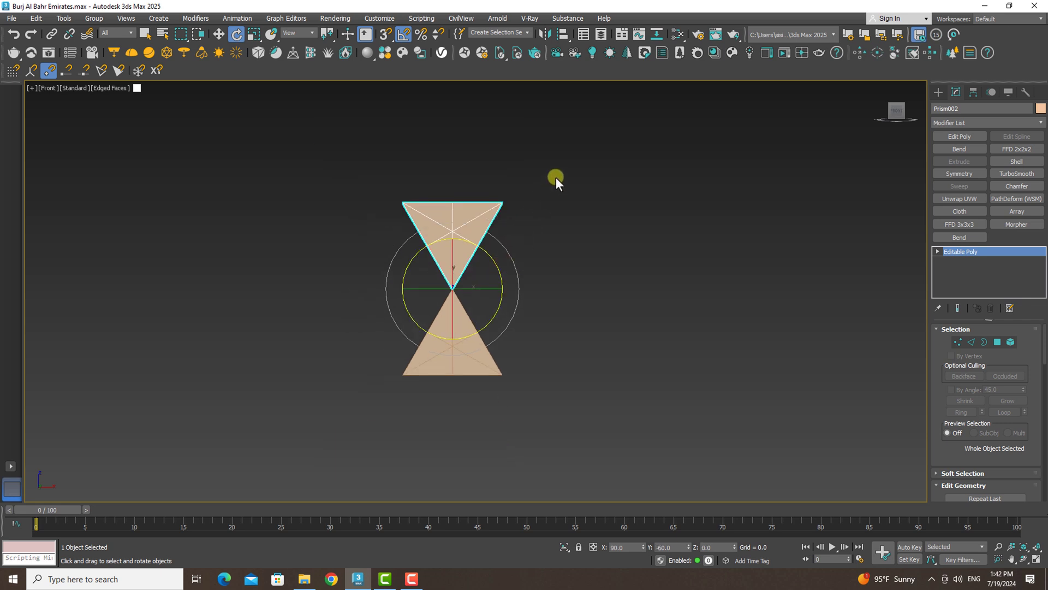
Stack 25 vertex-snapped copies of the hourglass pair into a tall column.
{"action": "mouse_move", "coordinate": [555, 177]}
{"action": "left_mouse_down"}
{"action": "mouse_move", "coordinate": [402, 414]}
{"action": "mouse_move", "coordinate": [374, 425]}
{"action": "left_mouse_up"}
{"action": "middle_click_drag", "start_coordinate": [374, 426], "coordinate": [374, 426]}
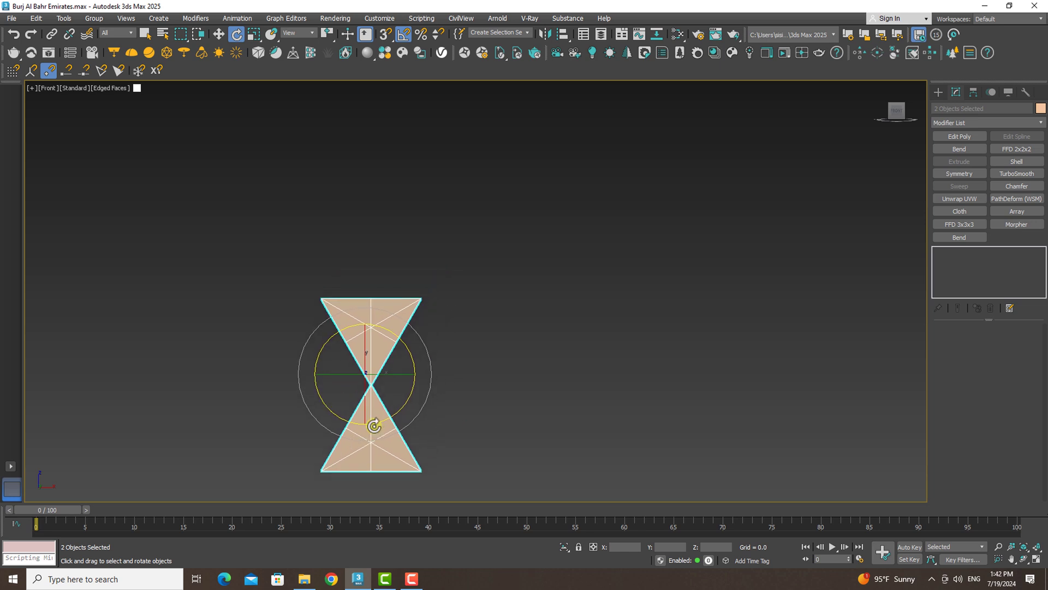
{"action": "key", "text": "w"}
{"action": "key", "text": "s"}
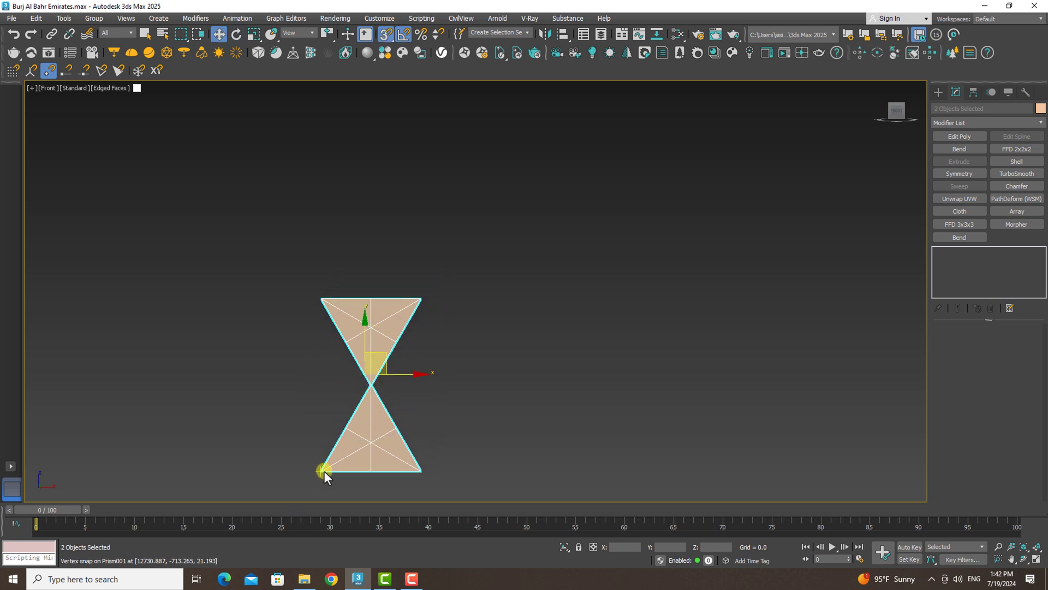
{"action": "left_click_drag", "start_coordinate": [323, 470], "coordinate": [330, 300], "text": "shift"}
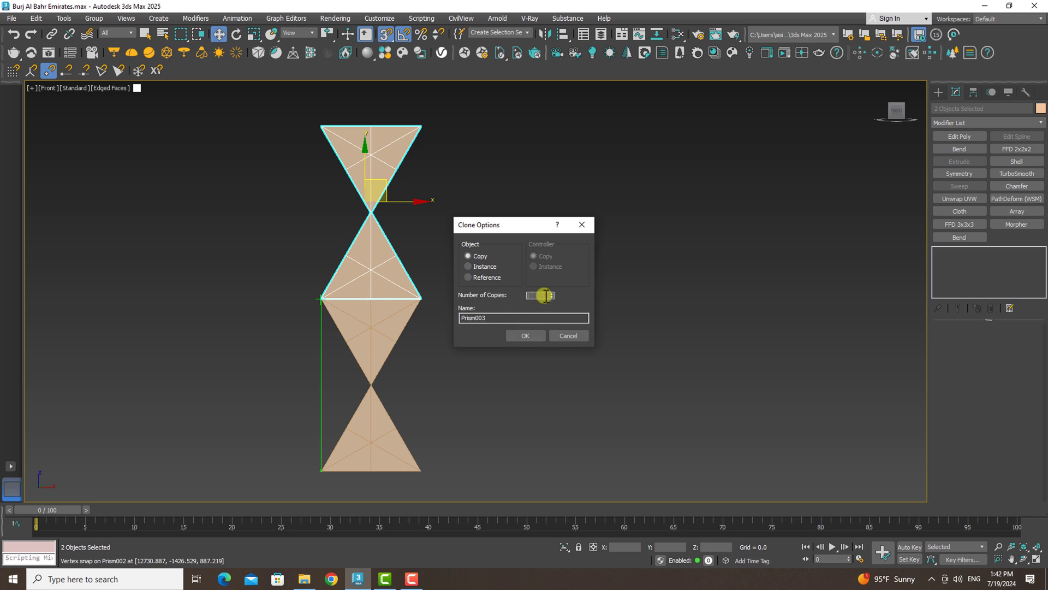
{"action": "type", "text": "25"}
{"action": "left_click", "coordinate": [519, 327]}
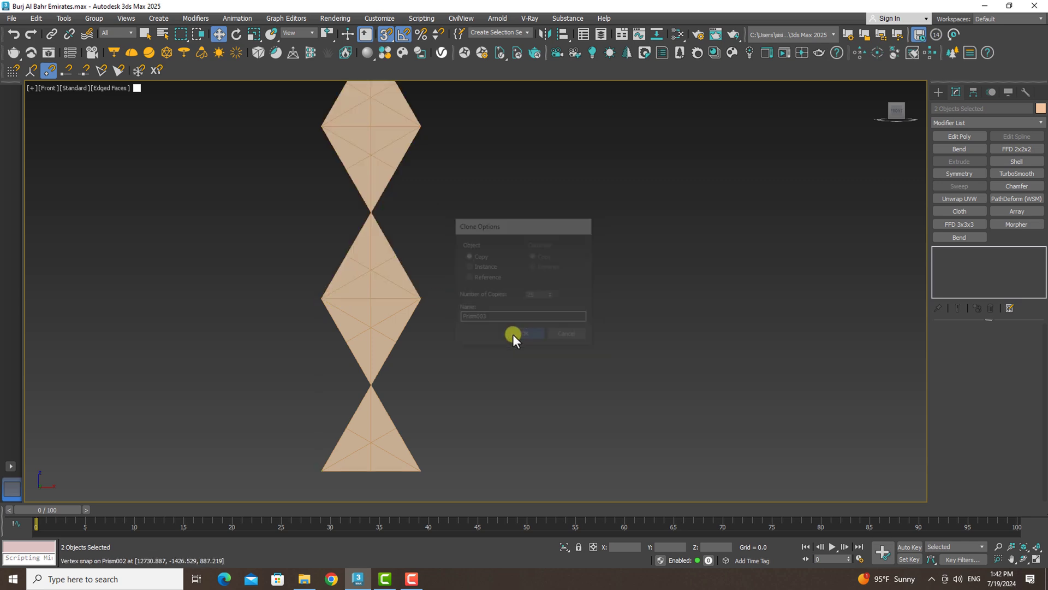
{"action": "scroll", "coordinate": [509, 332], "scroll_direction": "down", "scroll_amount": 5}
{"action": "scroll", "coordinate": [509, 332], "scroll_direction": "down", "scroll_amount": 3}
{"action": "mouse_move", "coordinate": [509, 332]}
{"action": "middle_mouse_down"}
{"action": "mouse_move", "coordinate": [538, 243]}
{"action": "mouse_move", "coordinate": [528, 289]}
{"action": "middle_mouse_up"}
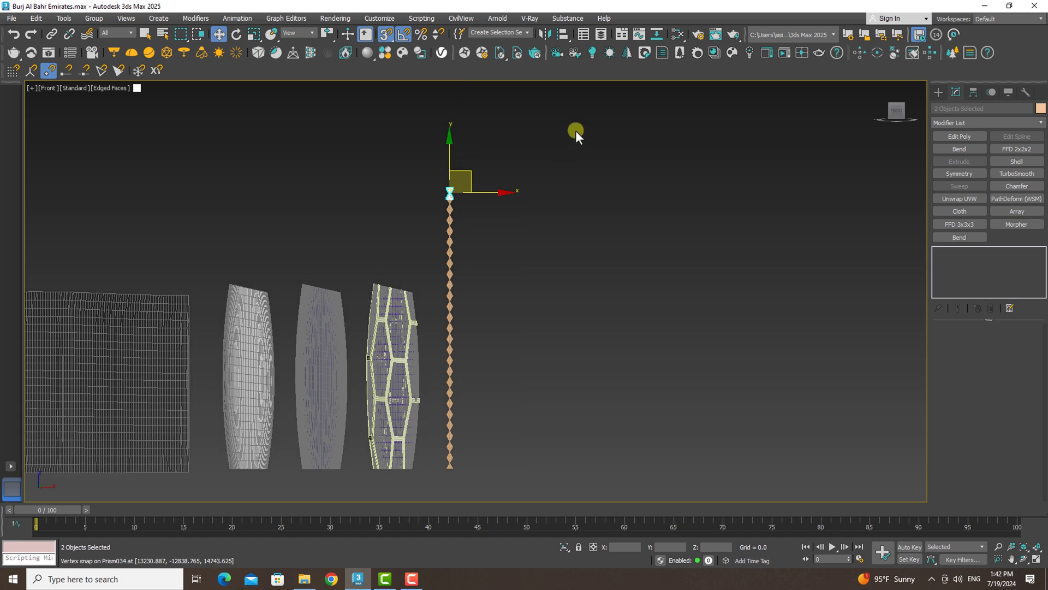
Delete the extra copies at the column's top.
{"action": "key", "text": "Delete"}
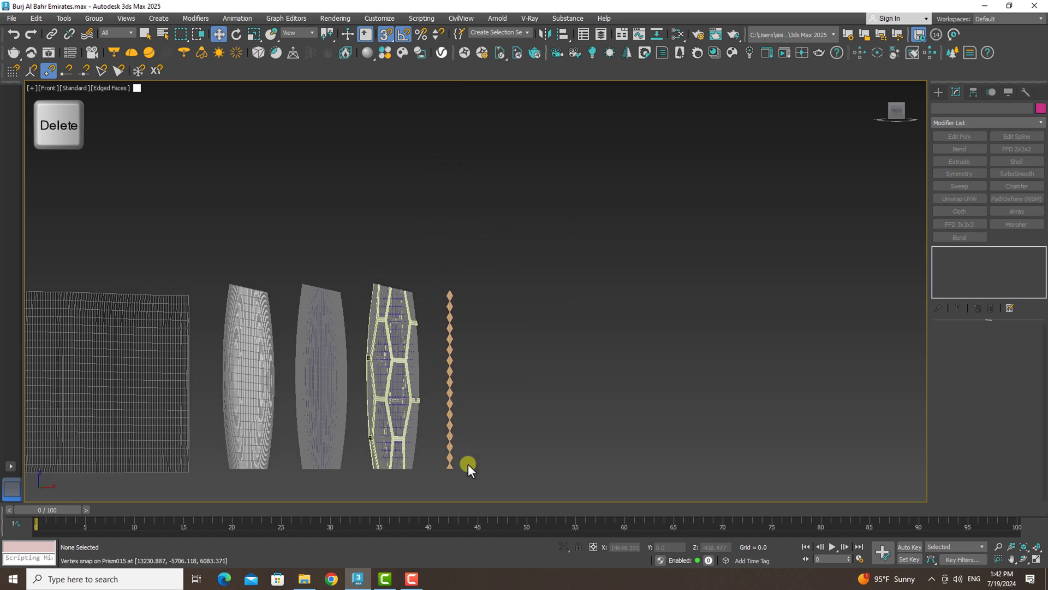
{"action": "scroll", "coordinate": [468, 463], "scroll_direction": "up", "scroll_amount": 5}
{"action": "scroll", "coordinate": [418, 263], "scroll_direction": "down", "scroll_amount": 3}
{"action": "scroll", "coordinate": [421, 240], "scroll_direction": "up", "scroll_amount": 1}
{"action": "scroll", "coordinate": [421, 240], "scroll_direction": "down", "scroll_amount": 3}
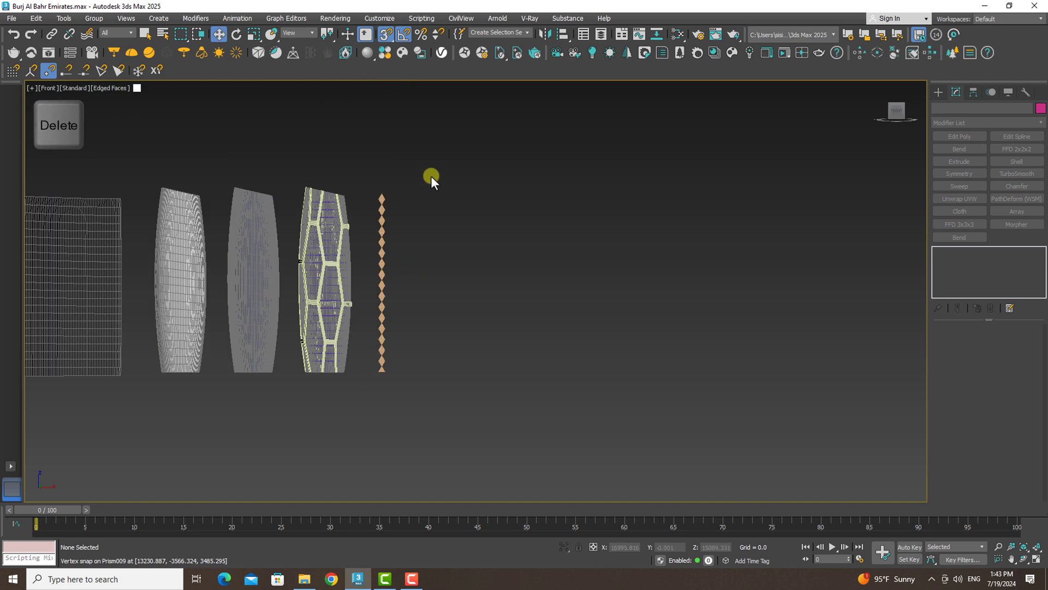
Copy the diamond column beside itself, snapped half a step offset.
{"action": "left_click_drag", "start_coordinate": [431, 176], "coordinate": [362, 405]}
{"action": "scroll", "coordinate": [387, 369], "scroll_direction": "up", "scroll_amount": 5}
{"action": "scroll", "coordinate": [386, 369], "scroll_direction": "up", "scroll_amount": 3}
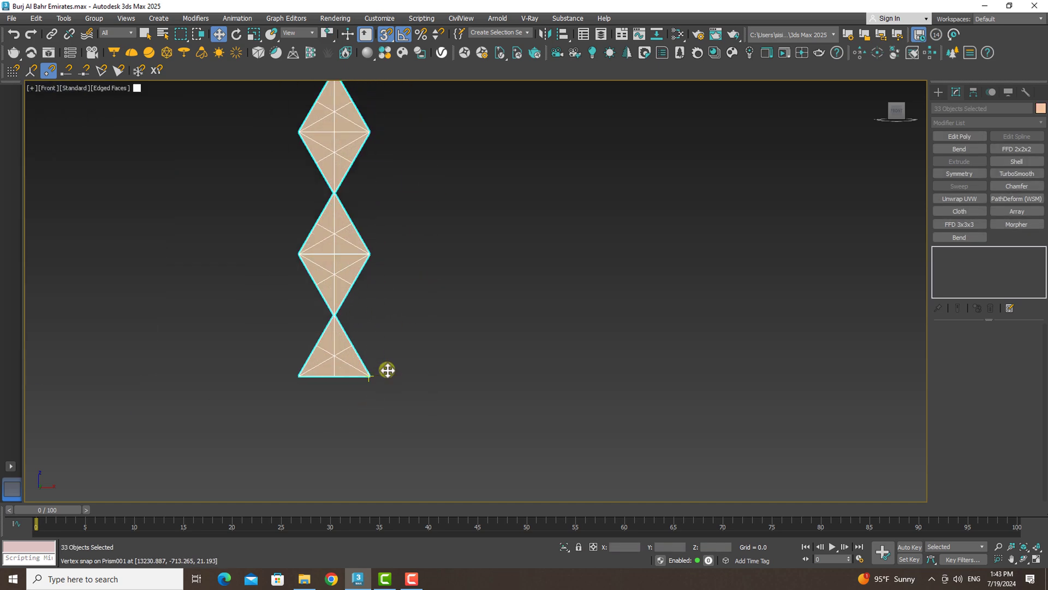
{"action": "left_click_drag", "start_coordinate": [298, 376], "coordinate": [369, 374], "text": "shift"}
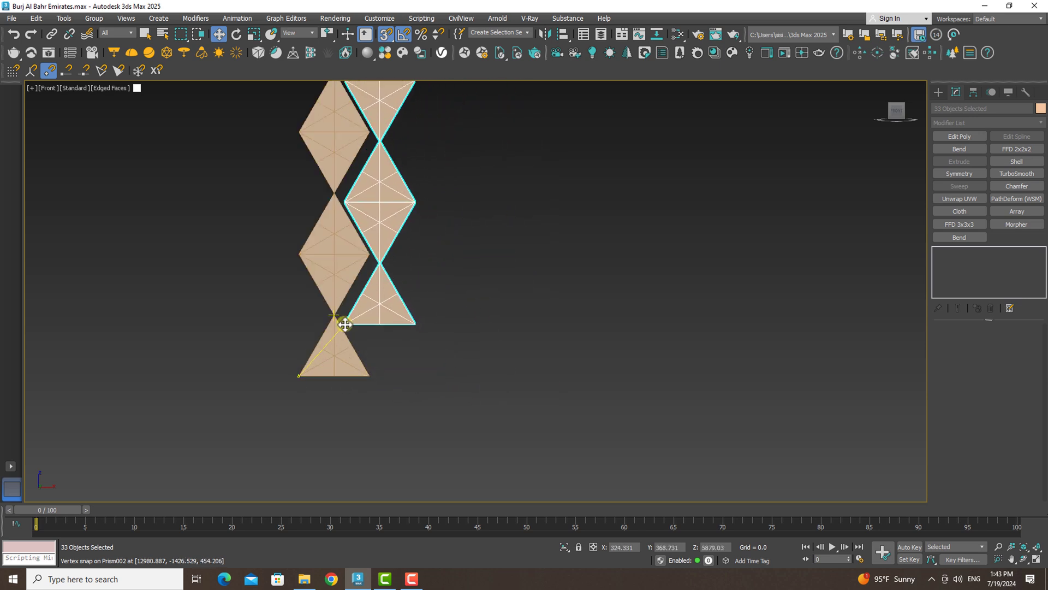
{"action": "left_click_drag", "start_coordinate": [371, 373], "coordinate": [333, 315], "text": "shift"}
{"action": "left_click", "coordinate": [526, 333]}
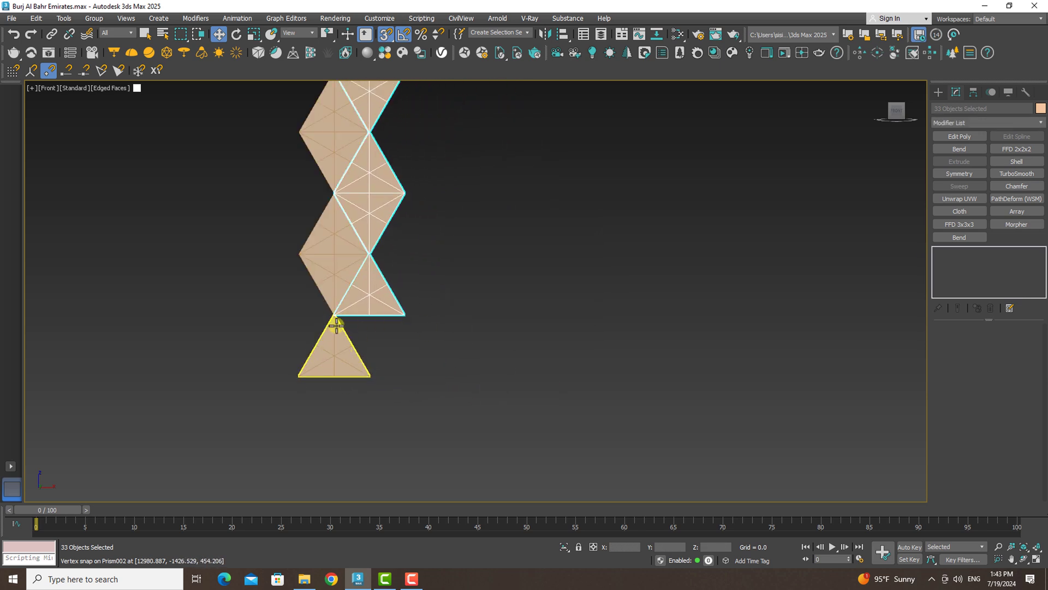
Fill the strip's bottom with a triangle copy and delete the extra top triangle.
{"action": "left_click", "coordinate": [328, 276]}
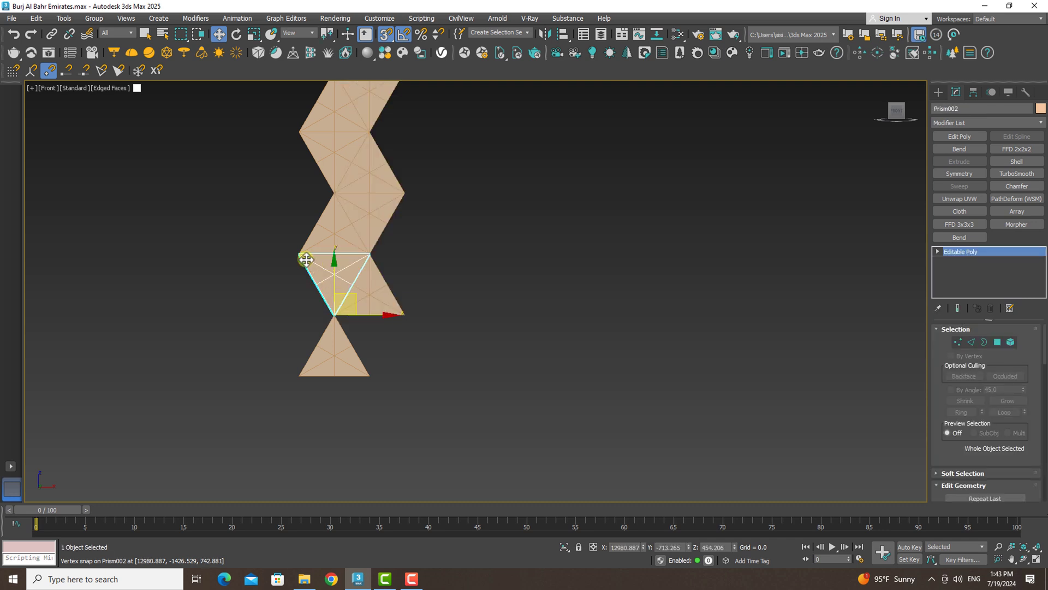
{"action": "left_click_drag", "start_coordinate": [299, 254], "coordinate": [335, 315], "text": "shift"}
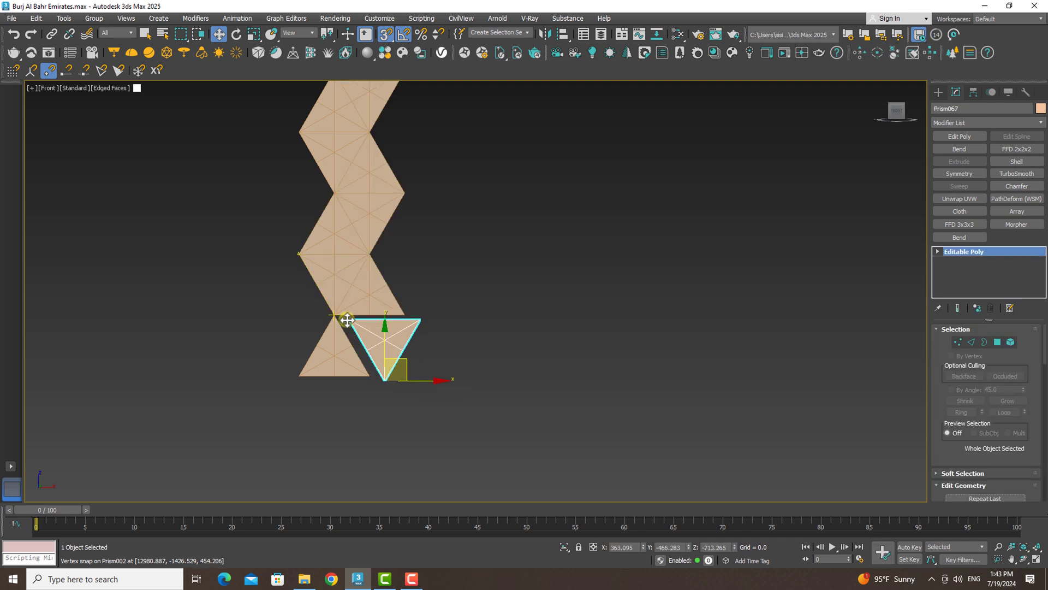
{"action": "left_click", "coordinate": [522, 335]}
{"action": "scroll", "coordinate": [513, 326], "scroll_direction": "down", "scroll_amount": 3}
{"action": "scroll", "coordinate": [491, 273], "scroll_direction": "down", "scroll_amount": 2}
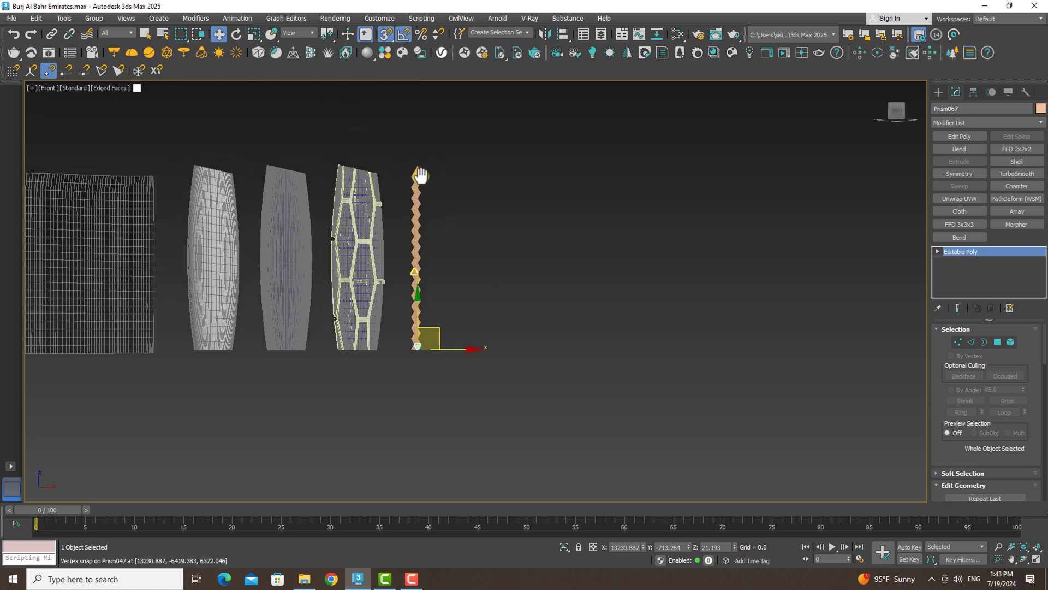
{"action": "scroll", "coordinate": [421, 173], "scroll_direction": "up", "scroll_amount": 5}
{"action": "key", "text": "Delete"}
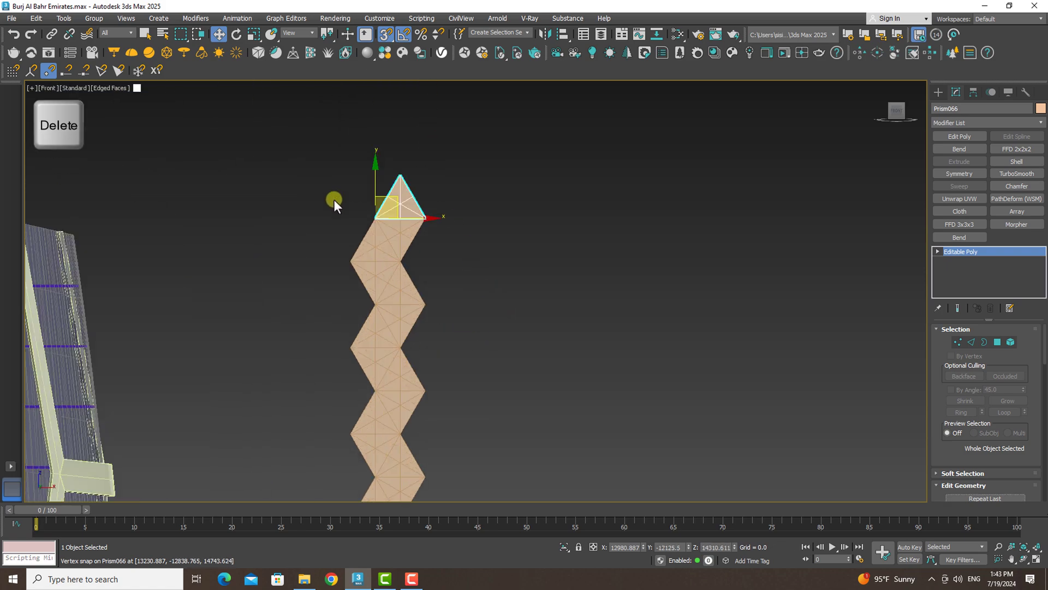
{"action": "scroll", "coordinate": [392, 192], "scroll_direction": "down", "scroll_amount": 5}
Repeat the zigzag strip sideways as a row of snapped copies.
{"action": "left_click_drag", "start_coordinate": [519, 175], "coordinate": [430, 399]}
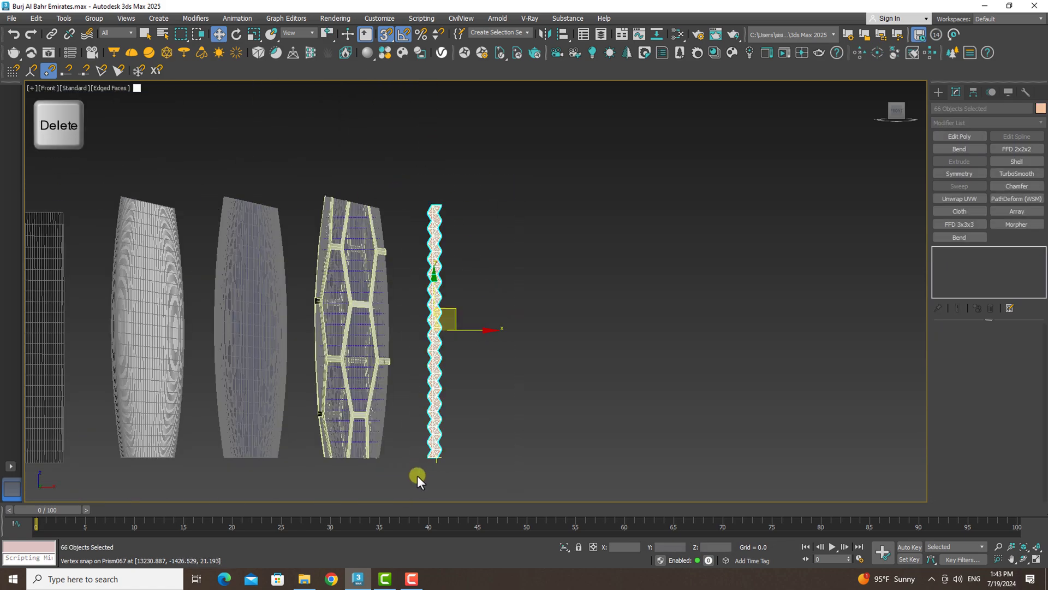
{"action": "scroll", "coordinate": [286, 411], "scroll_direction": "up", "scroll_amount": 8}
{"action": "left_click_drag", "start_coordinate": [286, 412], "coordinate": [393, 411], "text": "shift"}
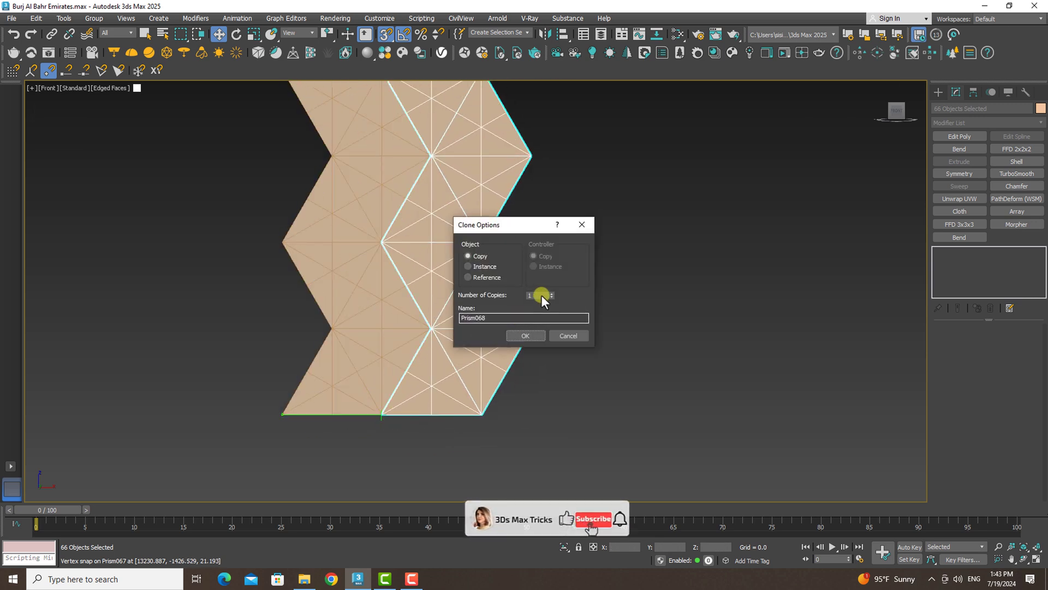
{"action": "double_click", "coordinate": [541, 295]}
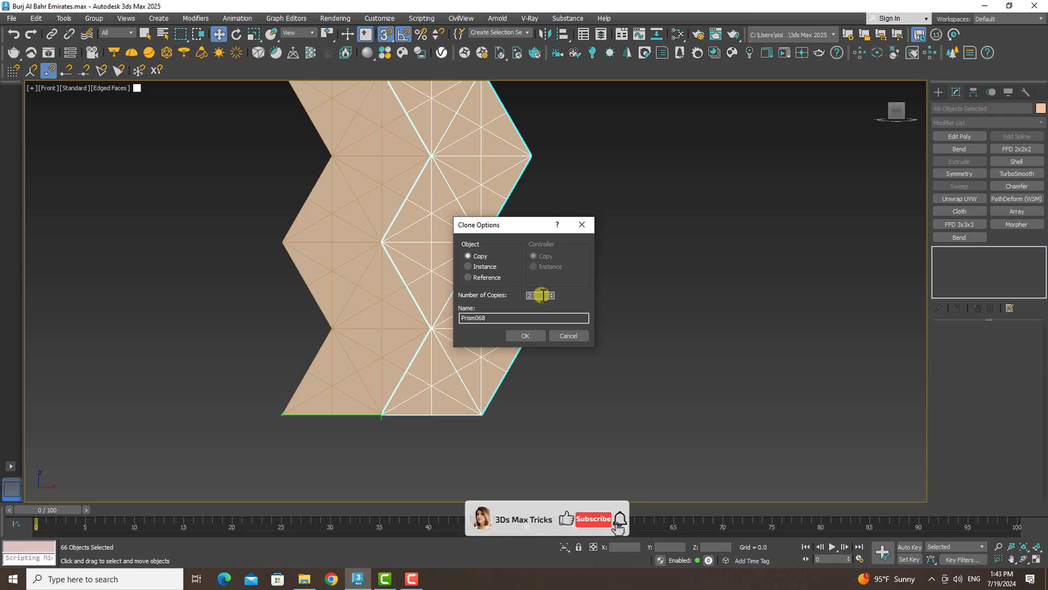
{"action": "type", "text": "25"}
{"action": "left_click", "coordinate": [515, 334]}
{"action": "scroll", "coordinate": [515, 334], "scroll_direction": "down", "scroll_amount": 4}
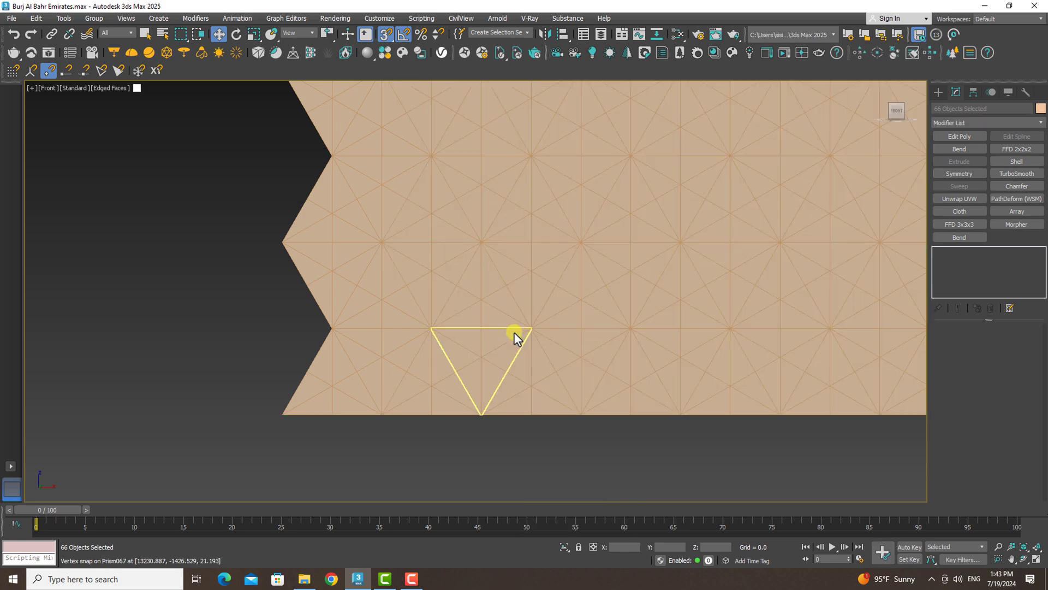
{"action": "scroll", "coordinate": [513, 332], "scroll_direction": "down", "scroll_amount": 5}
{"action": "scroll", "coordinate": [513, 330], "scroll_direction": "up", "scroll_amount": 2}
{"action": "scroll", "coordinate": [510, 328], "scroll_direction": "up", "scroll_amount": 5}
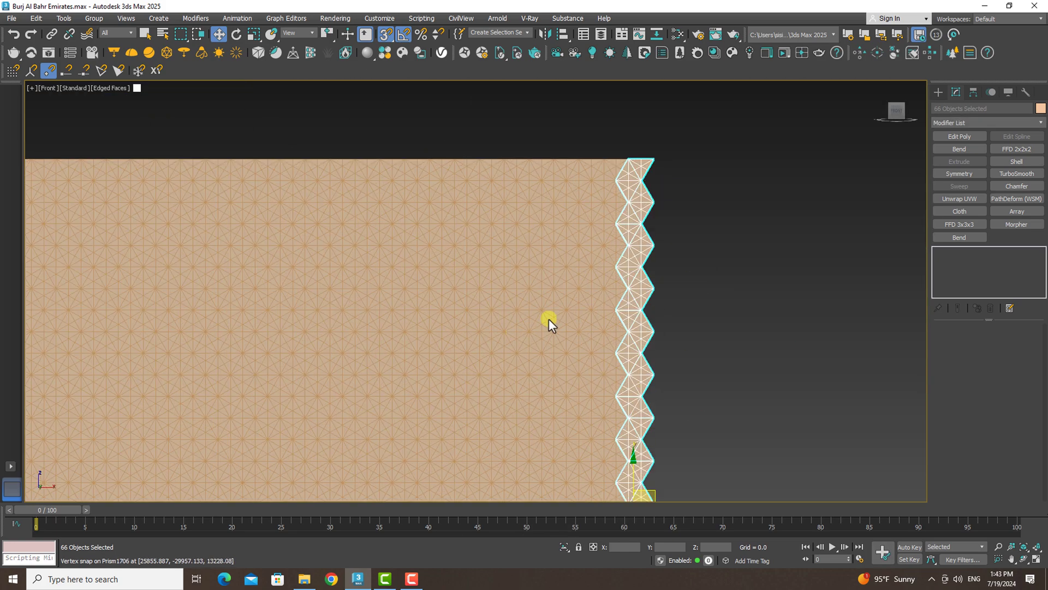
Select the single triangle at the panel's top and inspect its vertices and edges.
{"action": "left_click", "coordinate": [715, 253]}
{"action": "left_click", "coordinate": [653, 193]}
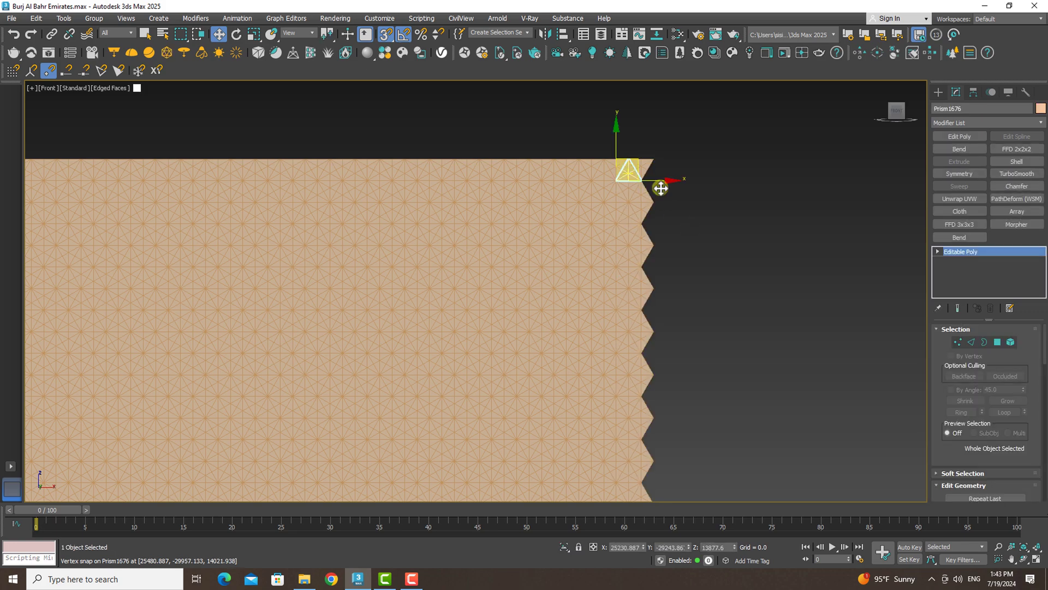
{"action": "left_click", "coordinate": [958, 343]}
{"action": "left_click", "coordinate": [971, 341]}
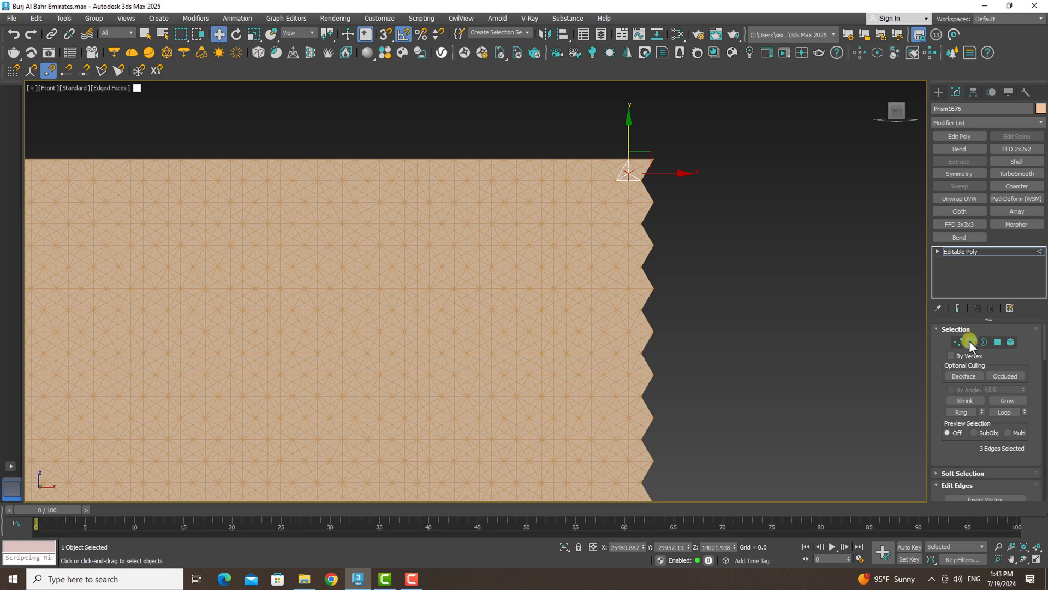
{"action": "left_click", "coordinate": [958, 343]}
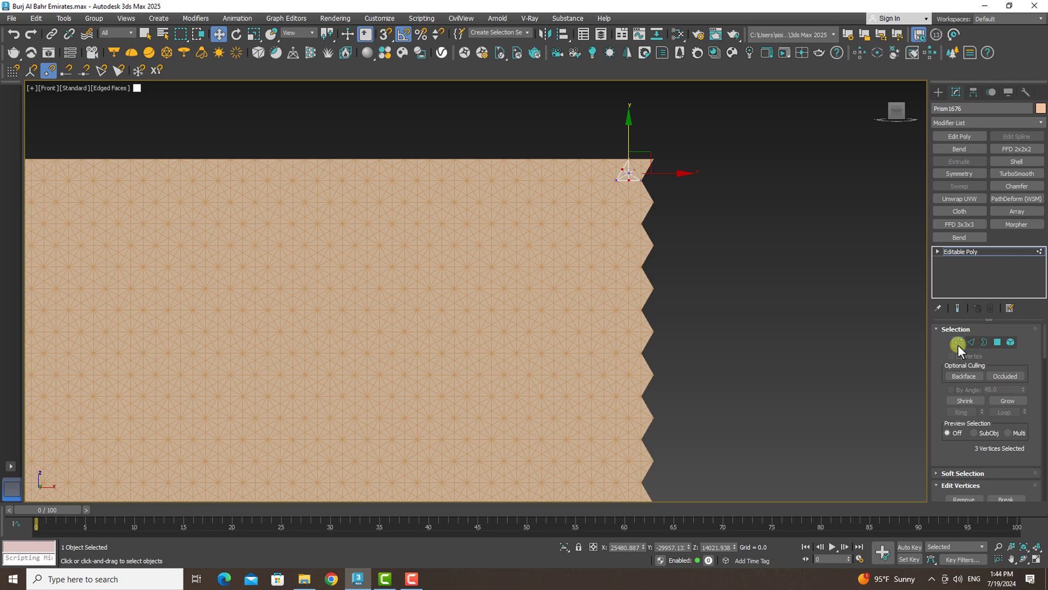
{"action": "left_click", "coordinate": [958, 345]}
{"action": "scroll", "coordinate": [782, 172], "scroll_direction": "down", "scroll_amount": 5}
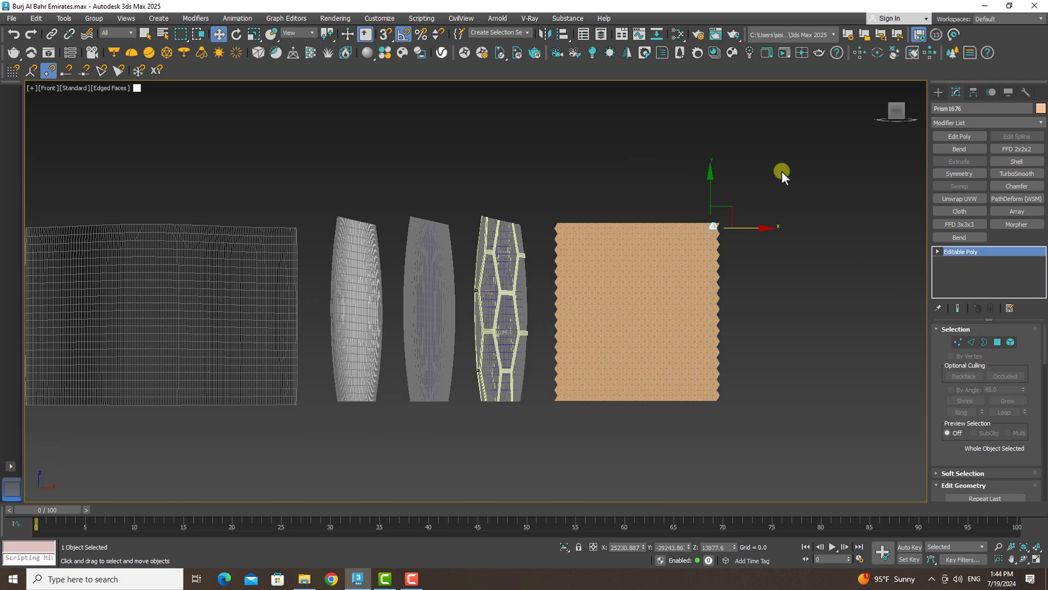
Isolate the triangular panel and select its top triangle.
{"action": "left_click_drag", "start_coordinate": [512, 450], "coordinate": [551, 441]}
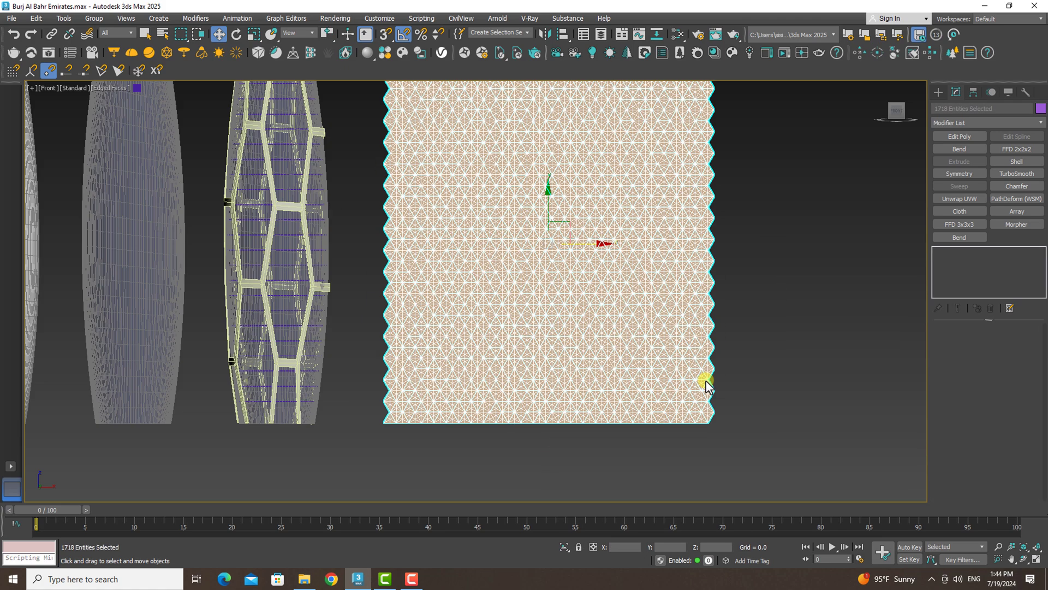
{"action": "key", "text": "alt+q"}
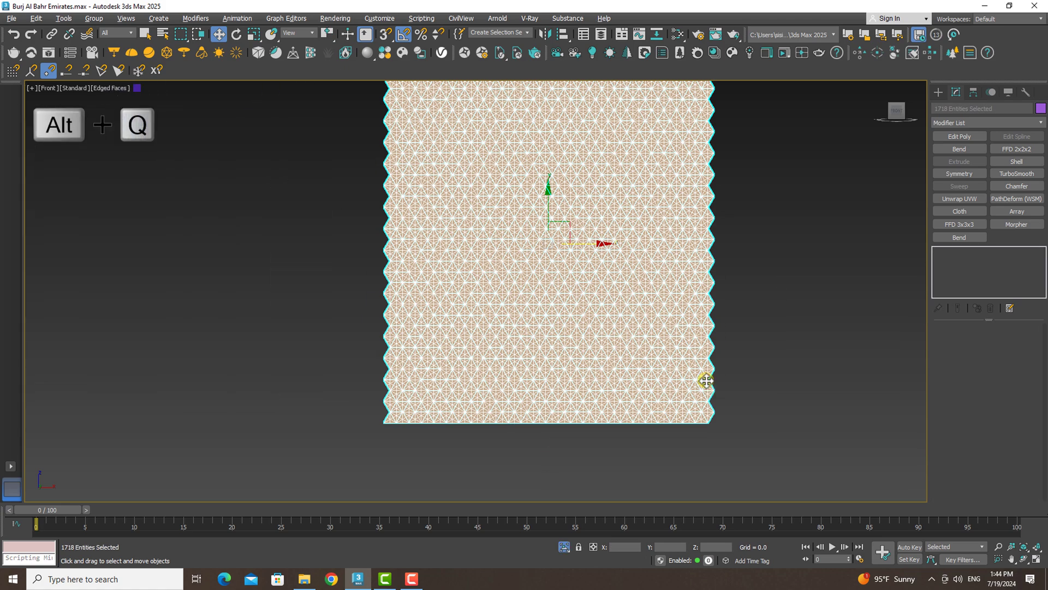
{"action": "scroll", "coordinate": [662, 248], "scroll_direction": "up", "scroll_amount": 5}
{"action": "left_click", "coordinate": [639, 178]}
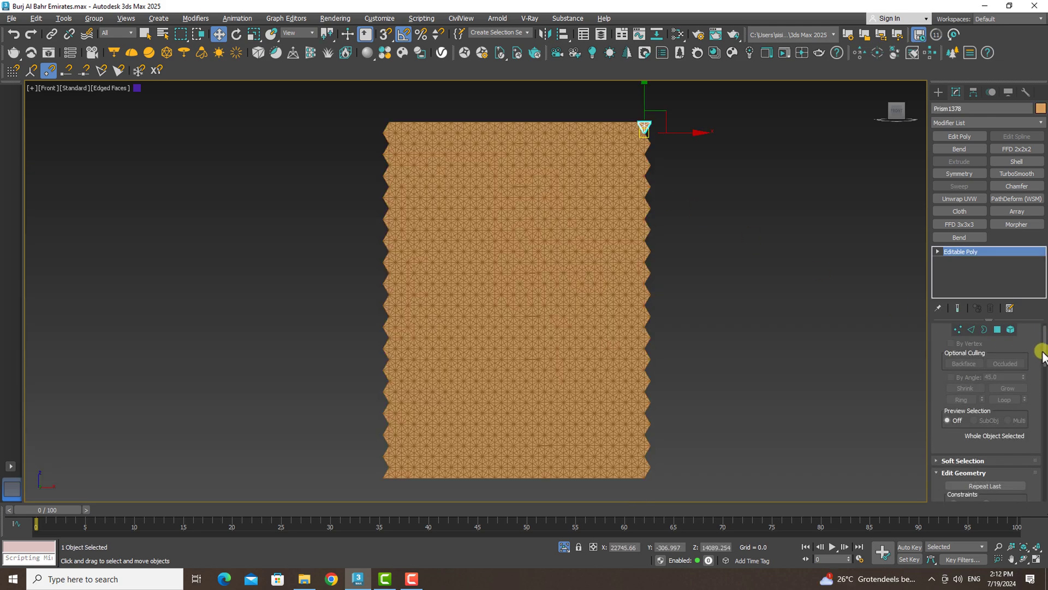
{"action": "left_click_drag", "start_coordinate": [1043, 354], "coordinate": [1042, 381]}
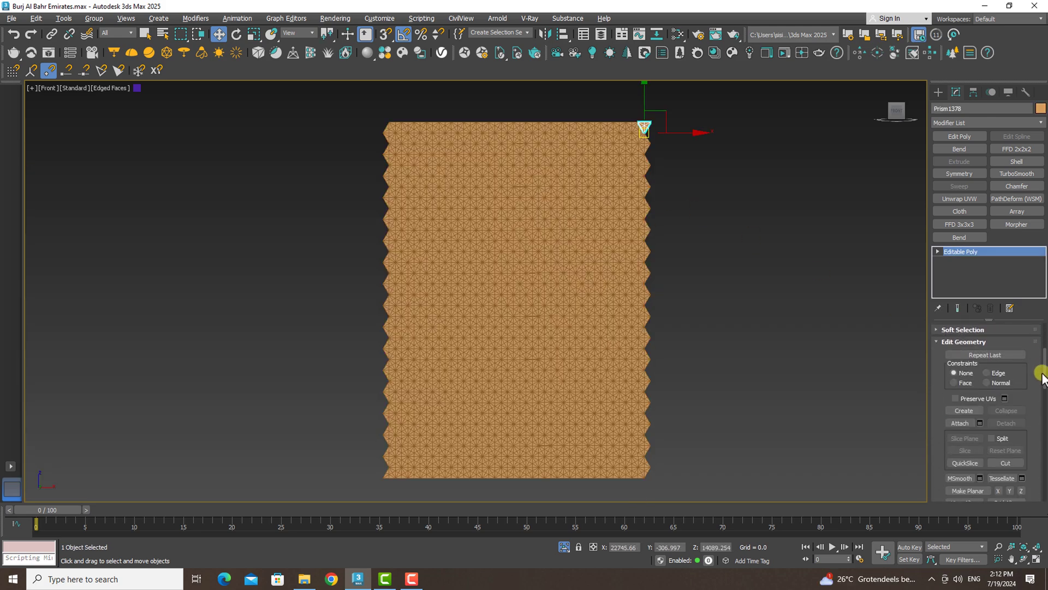
Attach all the panel's prisms from Prism001 onward into one mesh and show its vertices.
{"action": "left_click", "coordinate": [980, 401]}
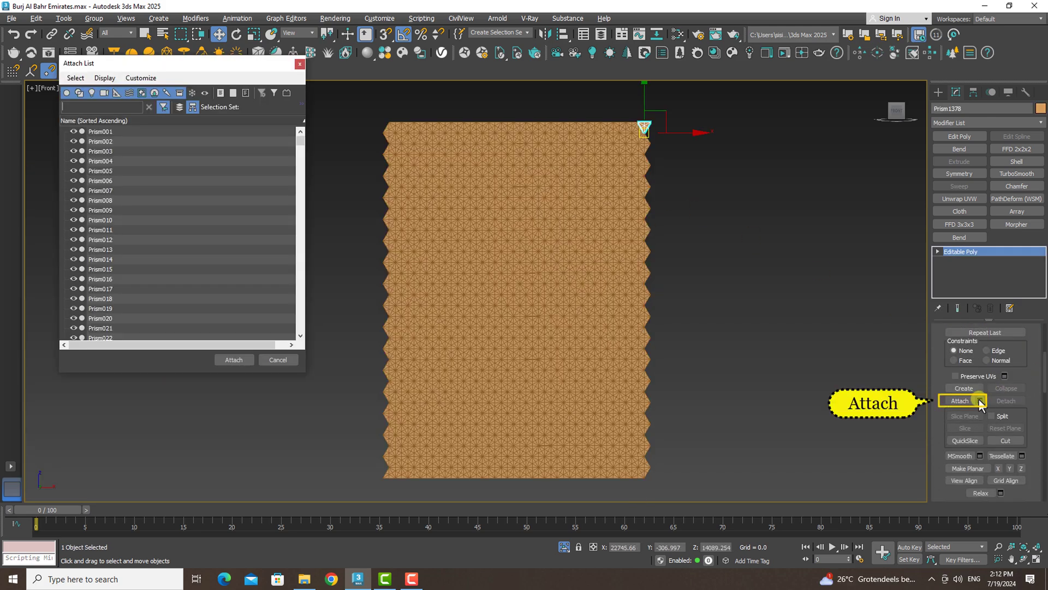
{"action": "left_click", "coordinate": [152, 132]}
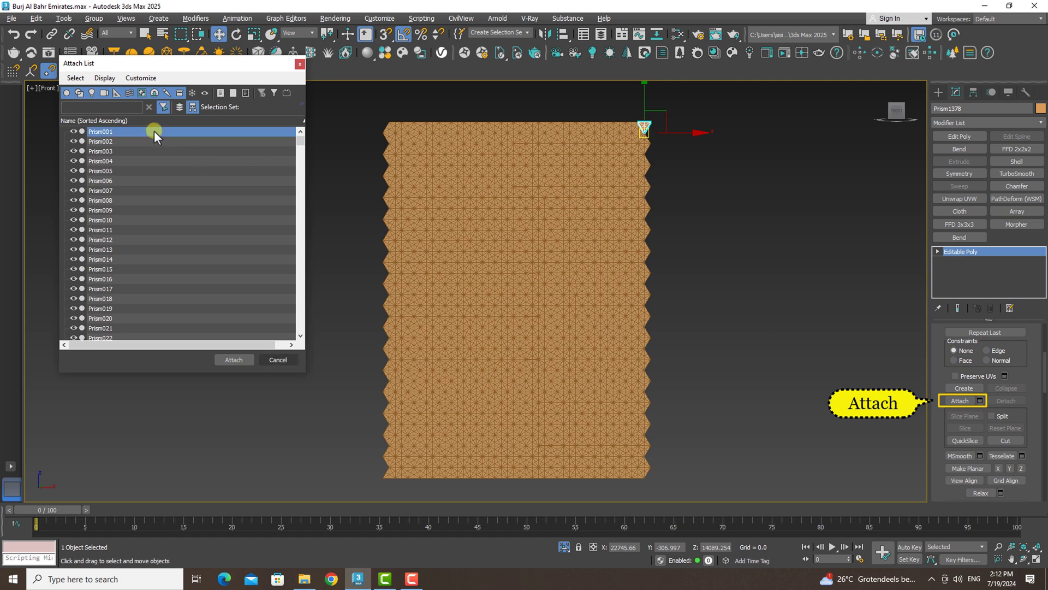
{"action": "left_click_drag", "start_coordinate": [300, 141], "coordinate": [310, 333]}
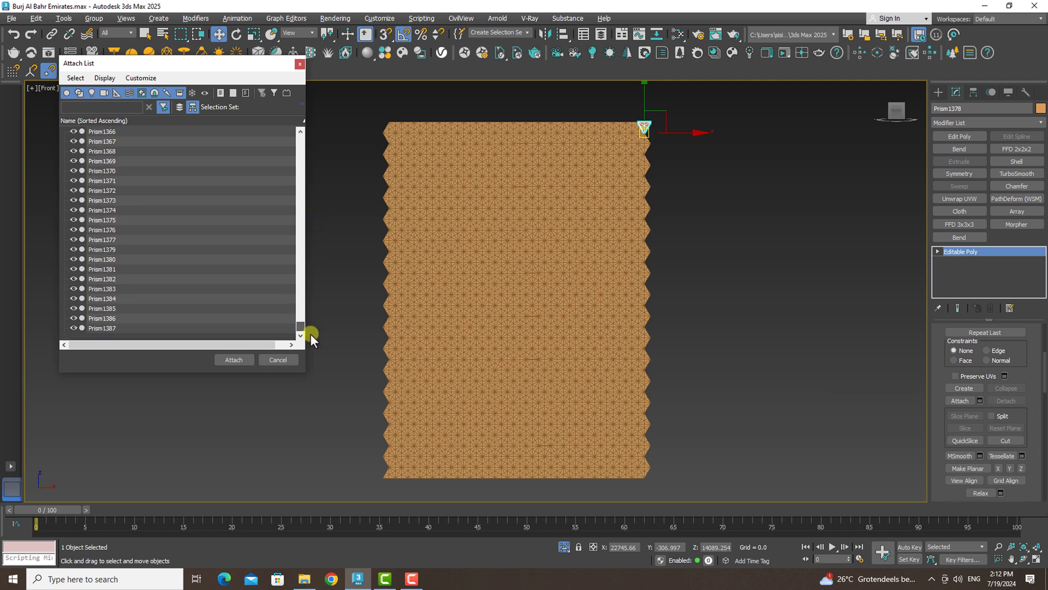
{"action": "key", "text": "shift"}
{"action": "left_click", "coordinate": [150, 327], "text": "shift"}
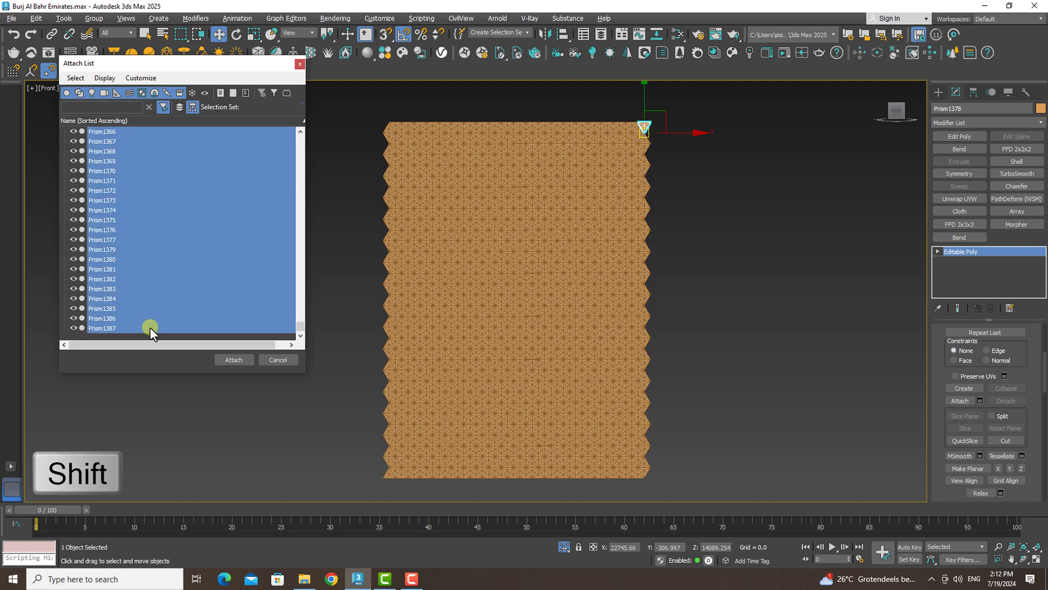
{"action": "left_click", "coordinate": [219, 357]}
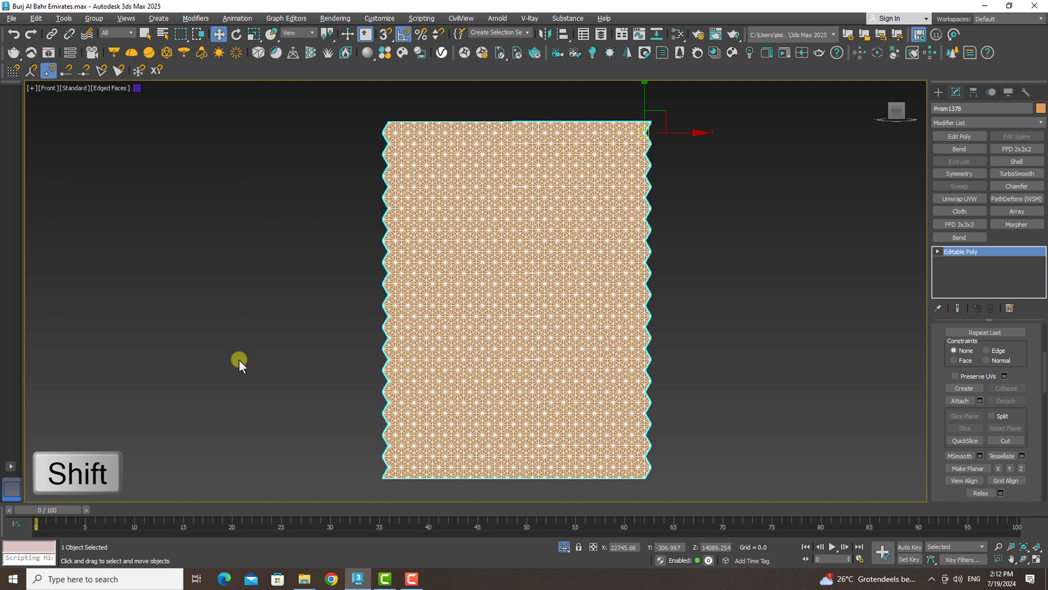
{"action": "left_click_drag", "start_coordinate": [1044, 374], "coordinate": [1044, 328]}
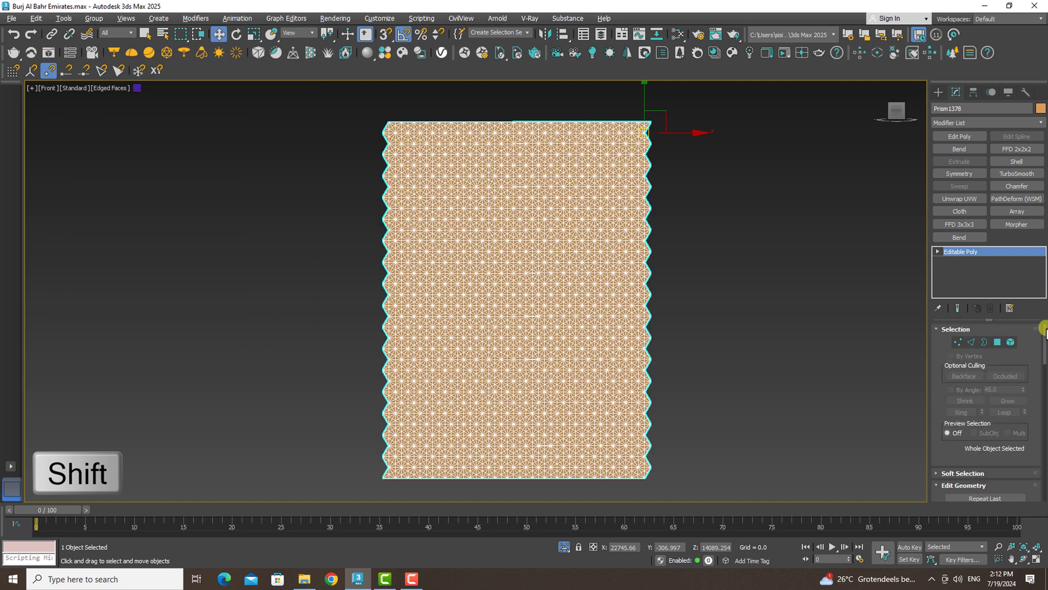
{"action": "left_click", "coordinate": [959, 342]}
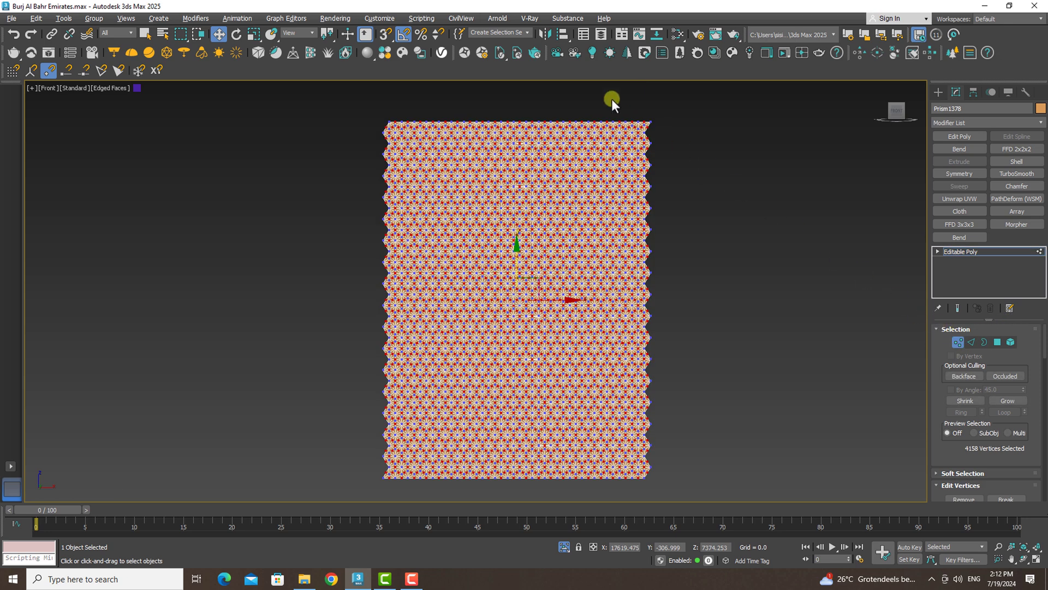
Save the vertex selection as set 'vertex' and the edge selection as set 'edge'.
{"action": "left_click", "coordinate": [512, 30]}
{"action": "type", "text": "vertex"}
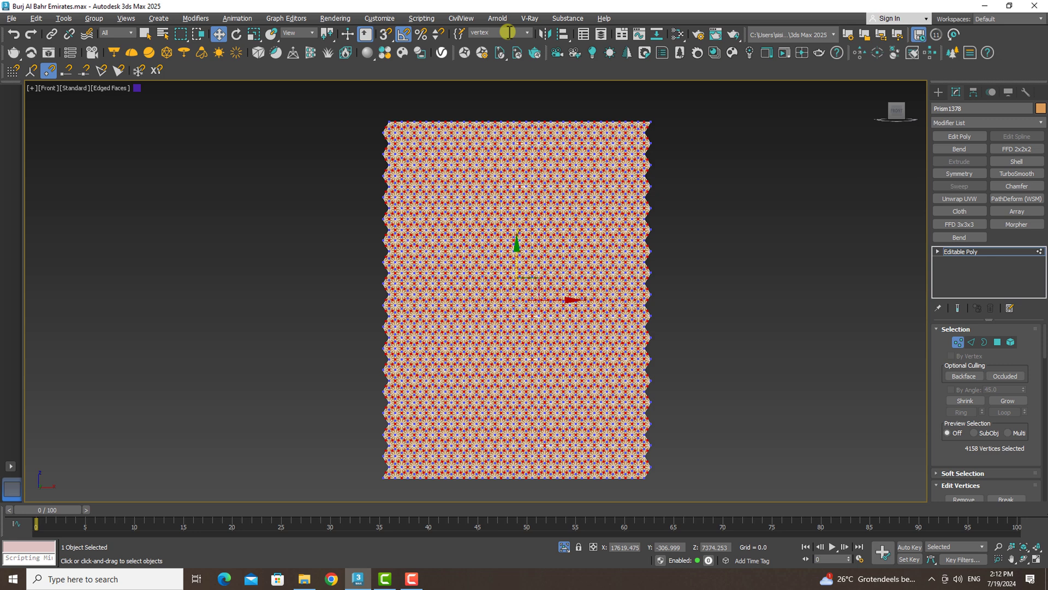
{"action": "left_click", "coordinate": [974, 342]}
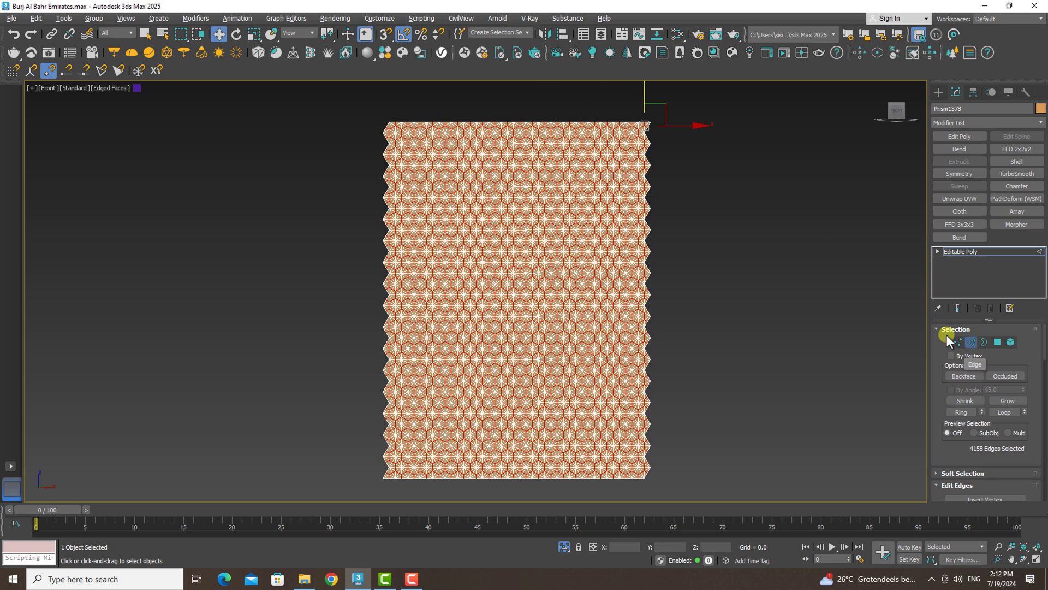
{"action": "left_click", "coordinate": [528, 35]}
{"action": "type", "text": "edge"}
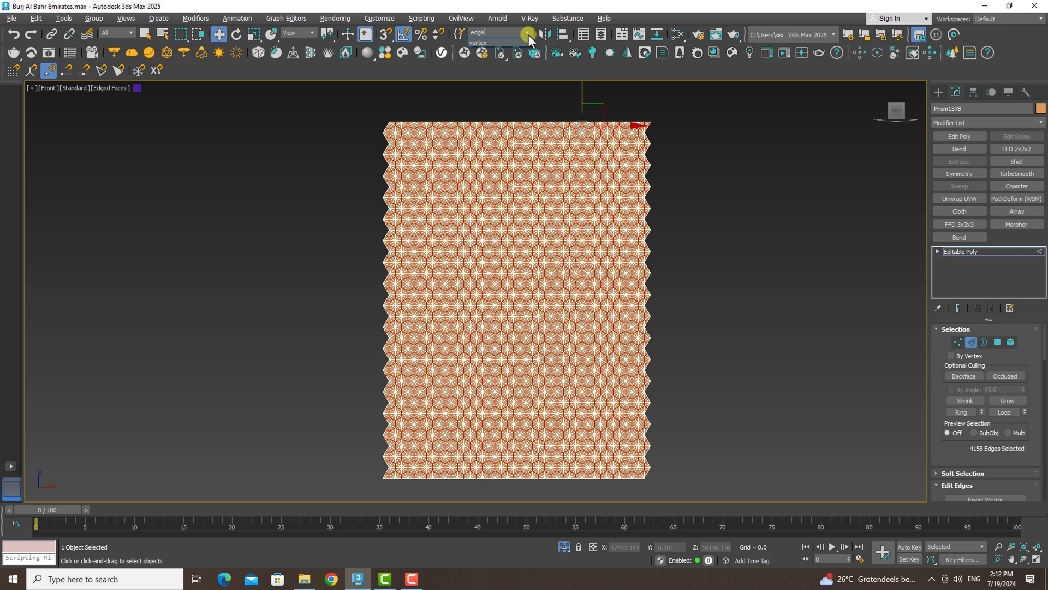
{"action": "key", "text": "Return"}
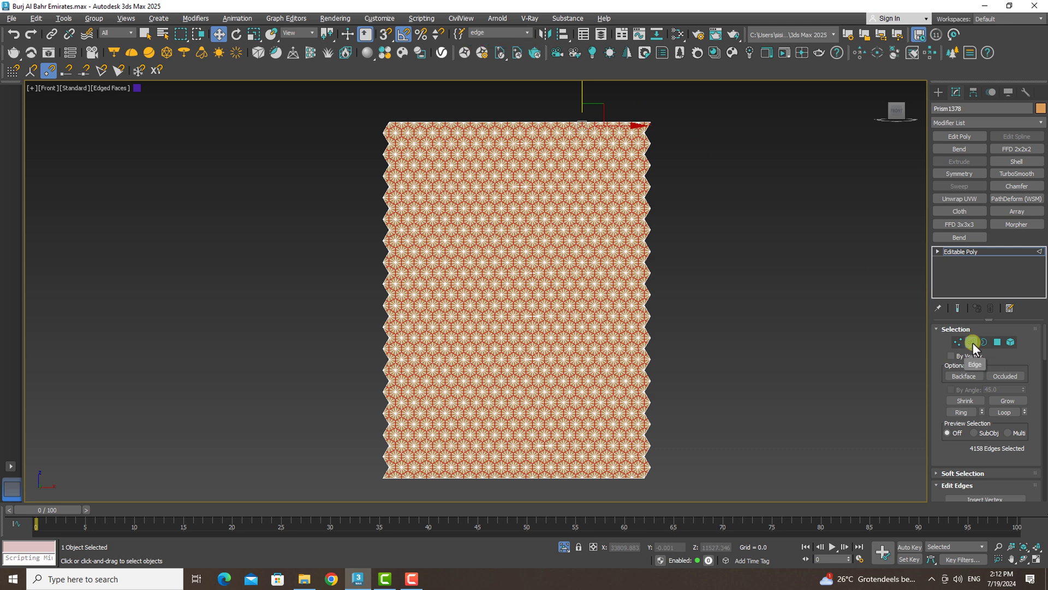
Toggle between edge and vertex modes, then orbit to view the panel at an angle.
{"action": "left_click", "coordinate": [972, 343]}
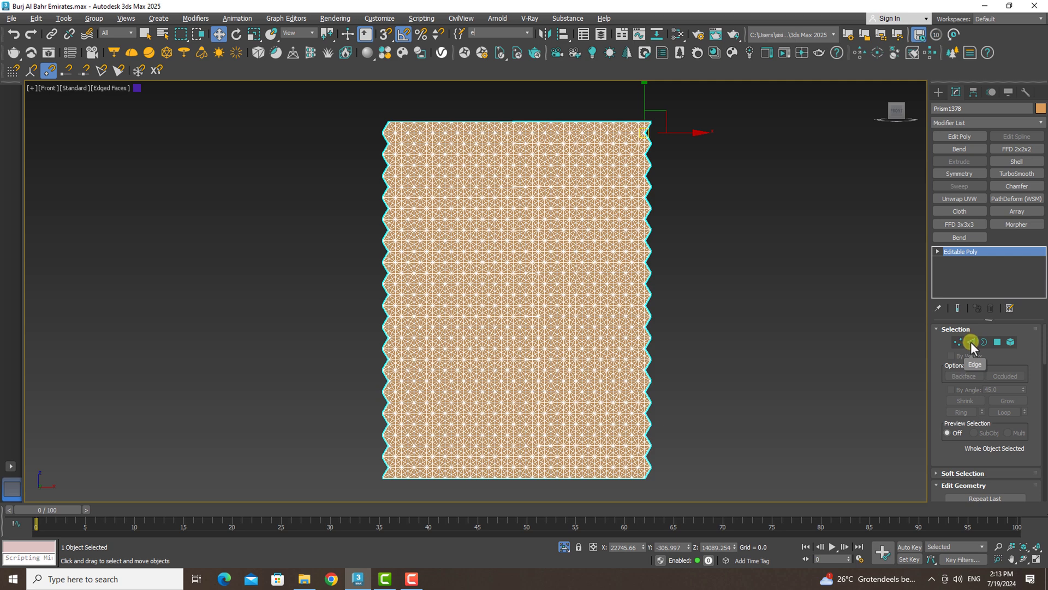
{"action": "left_click", "coordinate": [972, 343]}
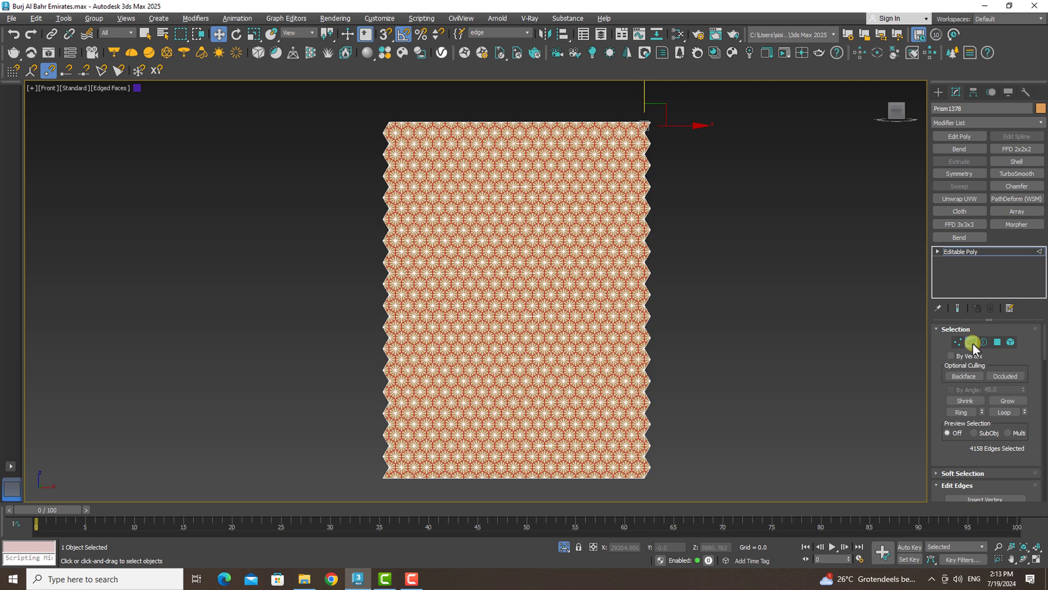
{"action": "left_click", "coordinate": [957, 342]}
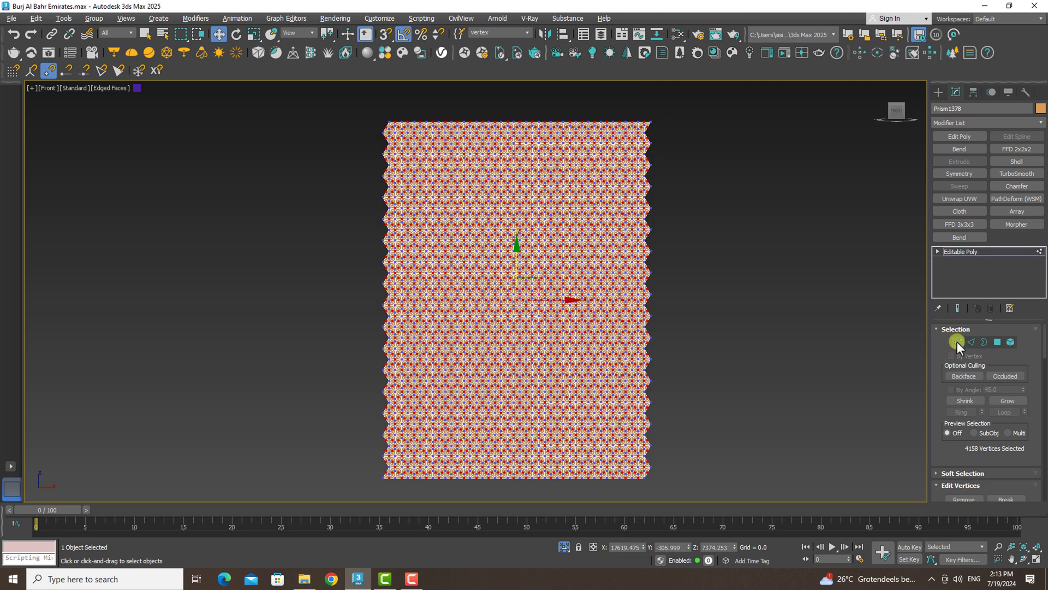
{"action": "left_click", "coordinate": [971, 342]}
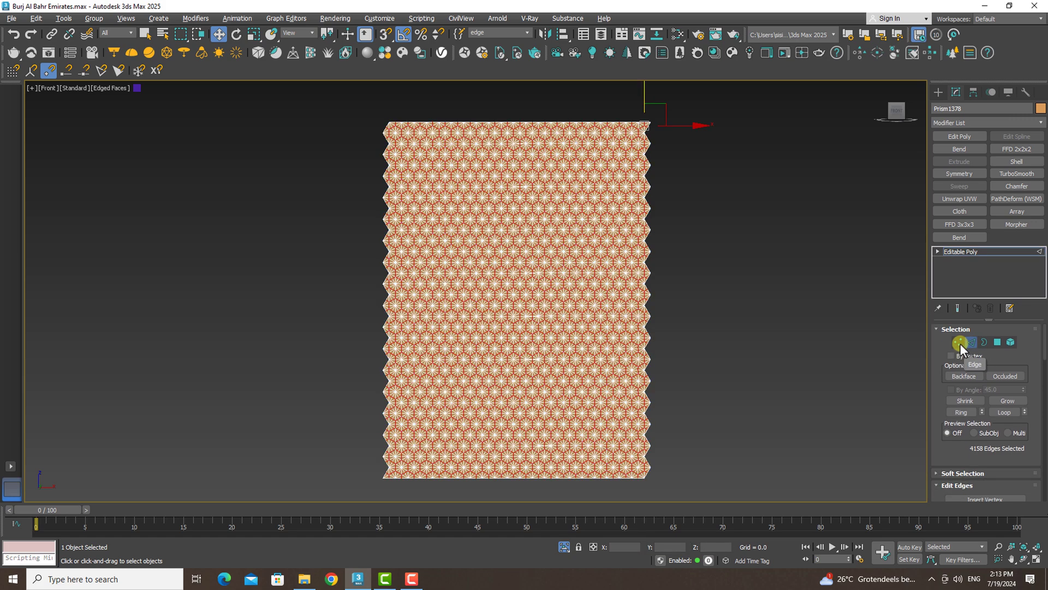
{"action": "left_click", "coordinate": [960, 343]}
{"action": "key", "text": "r"}
{"action": "middle_click_drag", "start_coordinate": [491, 180], "coordinate": [451, 161], "text": "alt"}
Select all 8316 polygons and Clear All smoothing groups for faceted shading.
{"action": "key", "text": "w"}
{"action": "scroll", "coordinate": [453, 162], "scroll_direction": "up", "scroll_amount": 3}
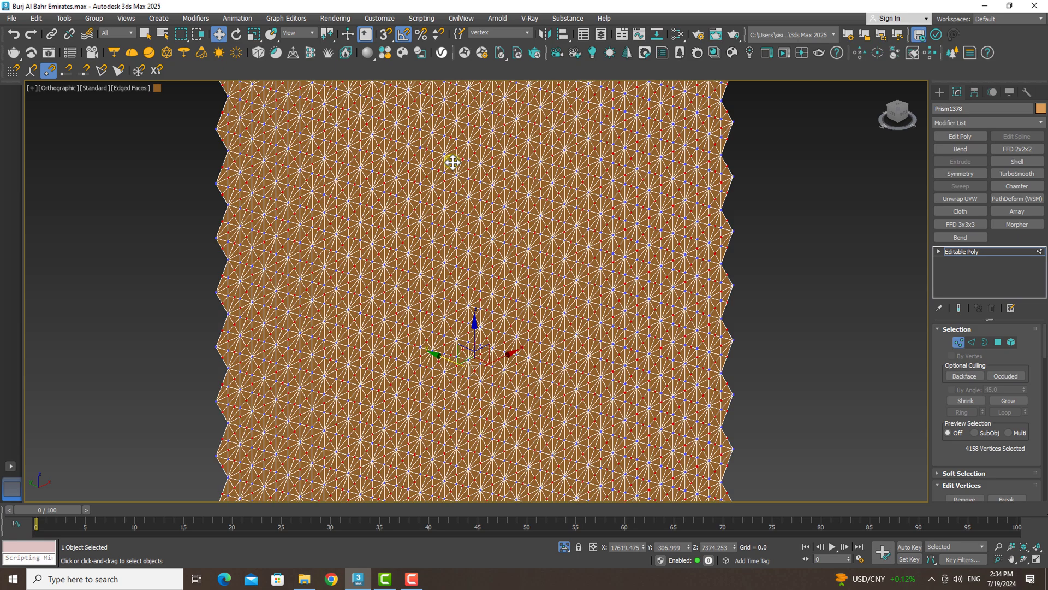
{"action": "scroll", "coordinate": [446, 309], "scroll_direction": "up", "scroll_amount": 2}
{"action": "middle_click_drag", "start_coordinate": [447, 367], "coordinate": [440, 365], "text": "alt"}
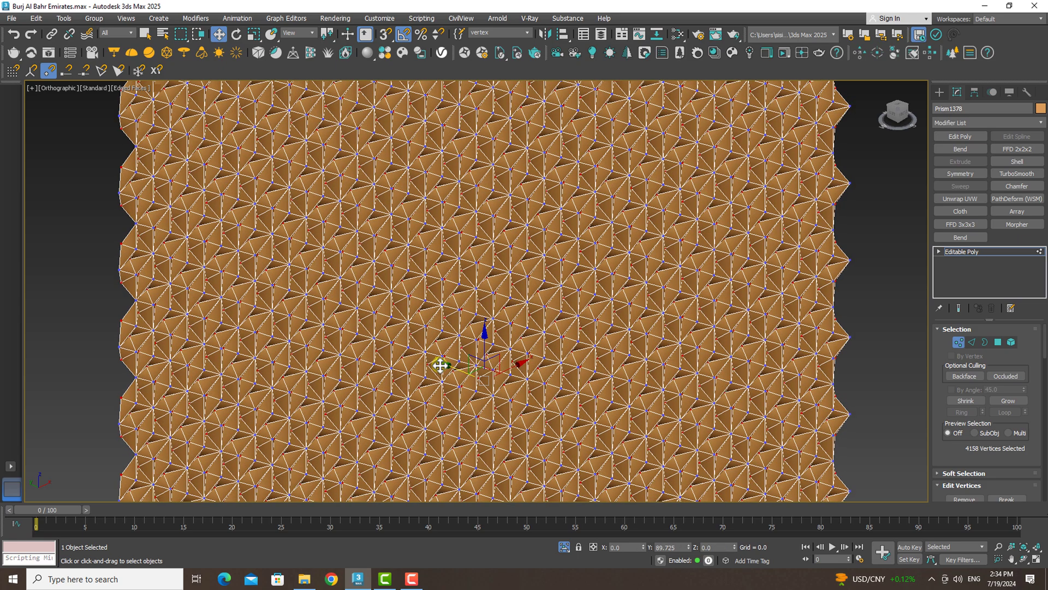
{"action": "left_click", "coordinate": [996, 342]}
{"action": "key", "text": "ctrl+i"}
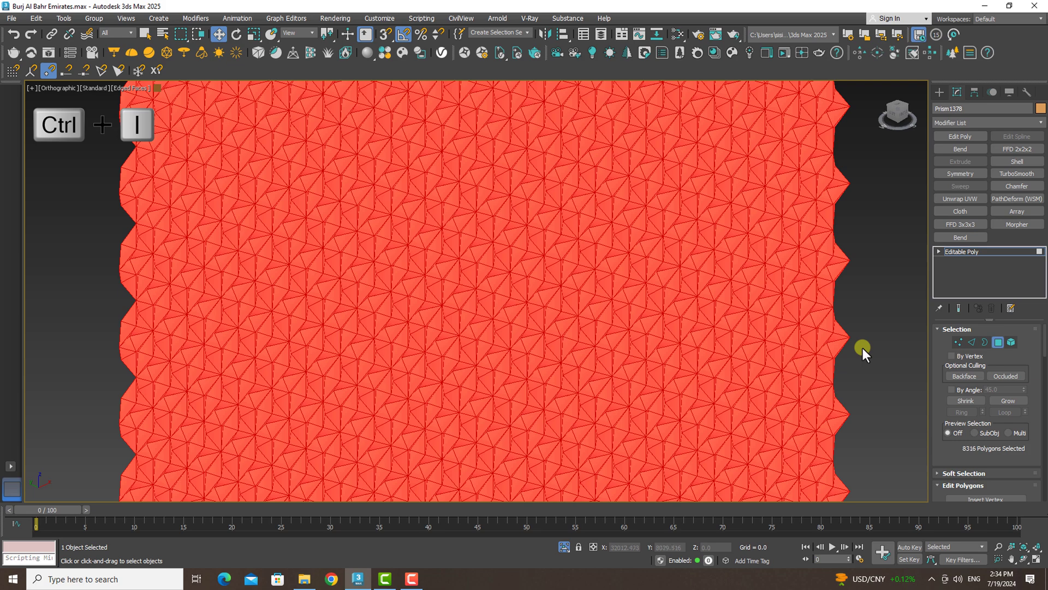
{"action": "left_click_drag", "start_coordinate": [1044, 343], "coordinate": [1037, 416]}
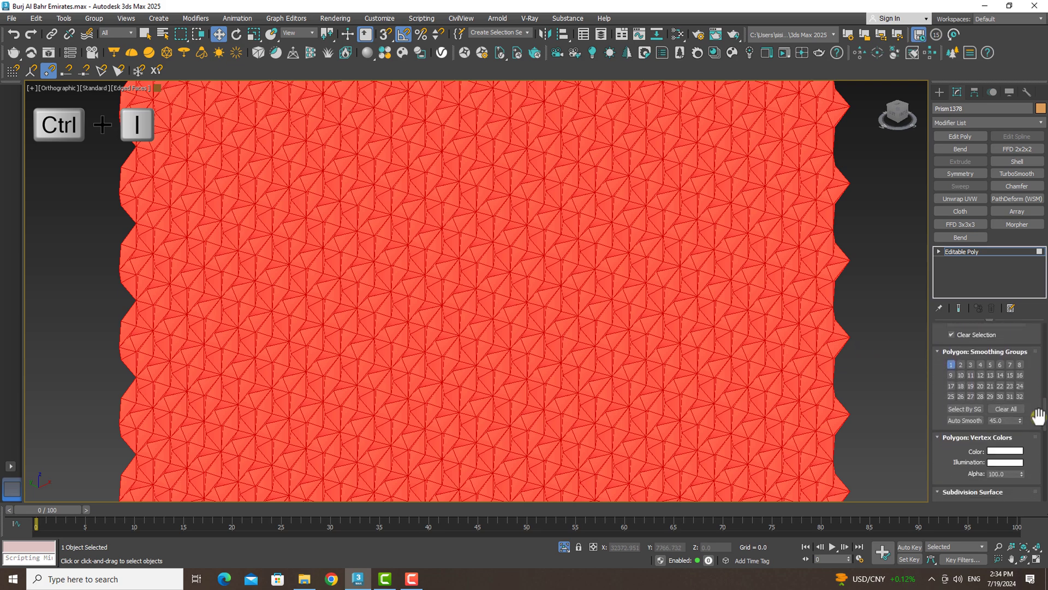
{"action": "left_click", "coordinate": [1014, 409]}
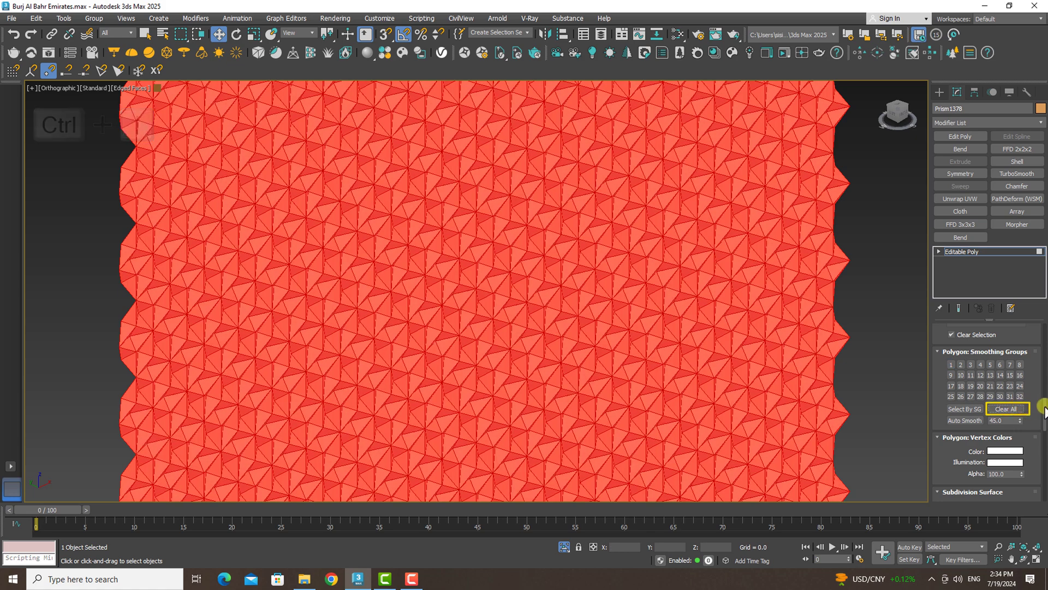
{"action": "left_click_drag", "start_coordinate": [1045, 410], "coordinate": [1011, 316]}
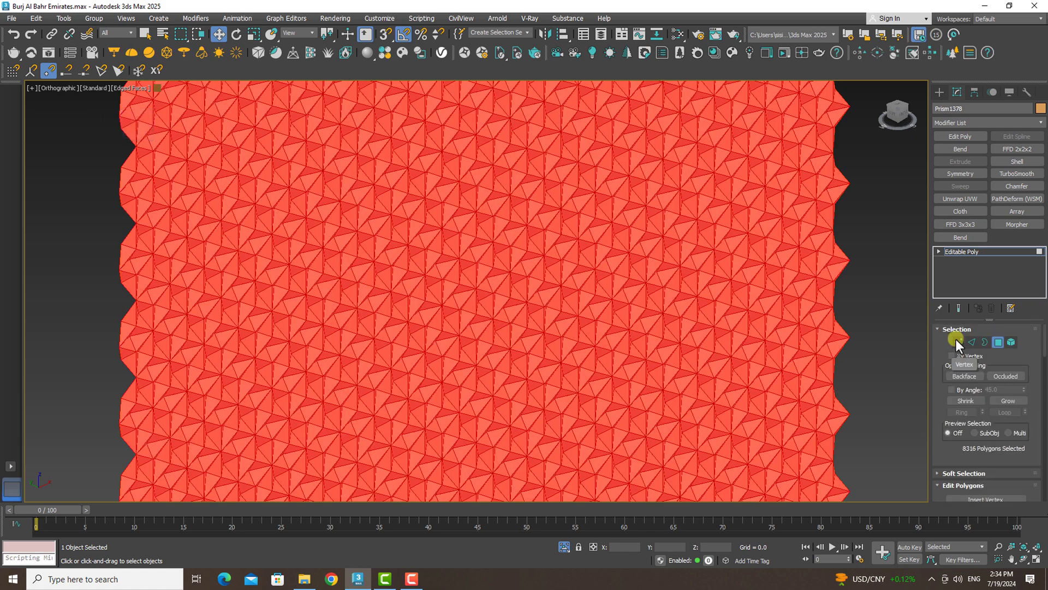
{"action": "left_click", "coordinate": [956, 342]}
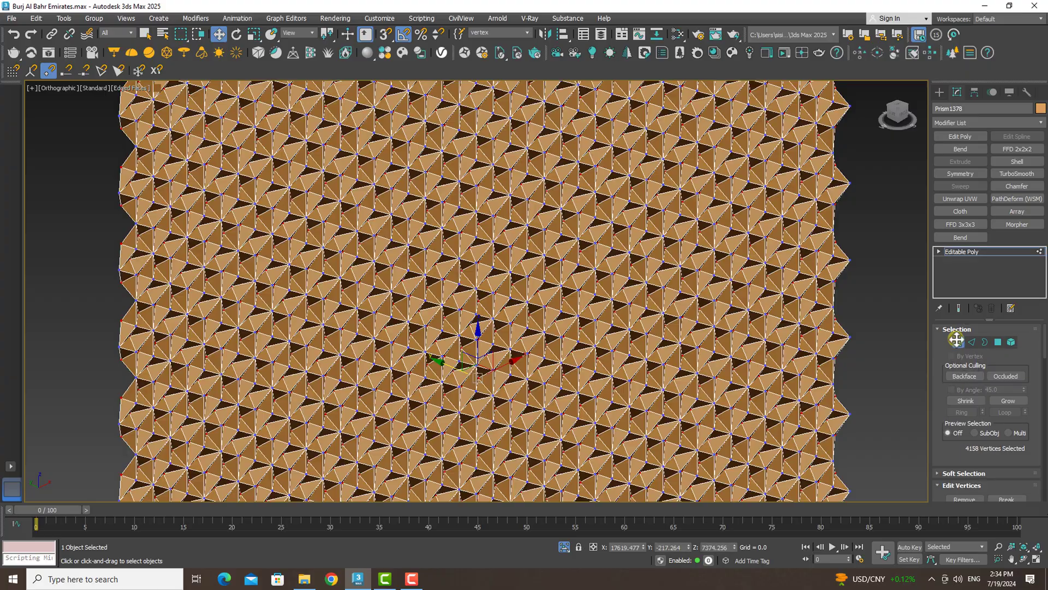
{"action": "left_click", "coordinate": [959, 340]}
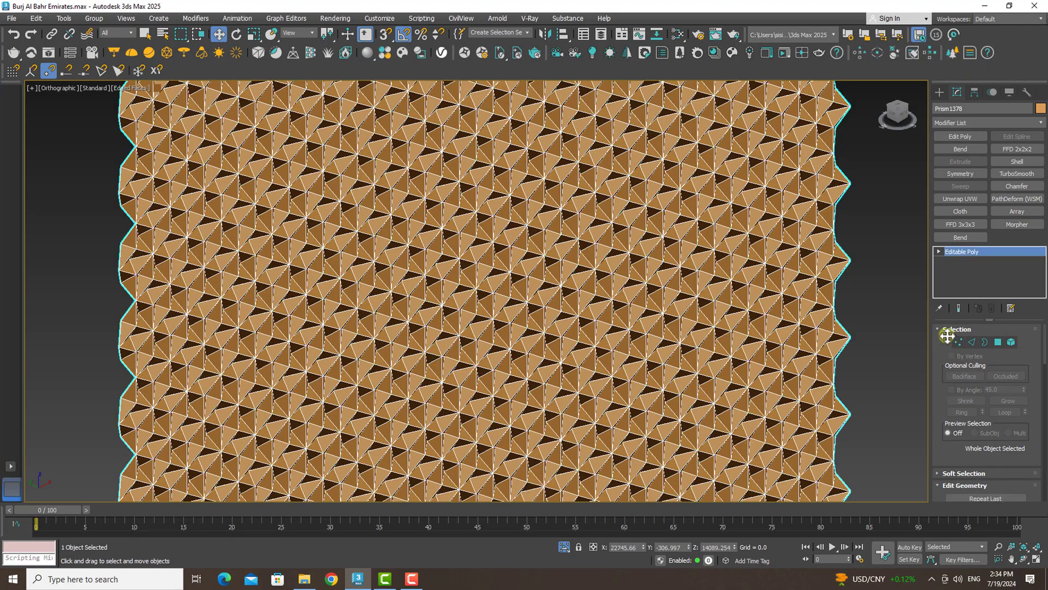
Return to the Front view and fit the whole panel on screen.
{"action": "scroll", "coordinate": [625, 231], "scroll_direction": "up", "scroll_amount": 2}
{"action": "scroll", "coordinate": [626, 231], "scroll_direction": "up", "scroll_amount": 2}
{"action": "scroll", "coordinate": [626, 230], "scroll_direction": "up", "scroll_amount": 1}
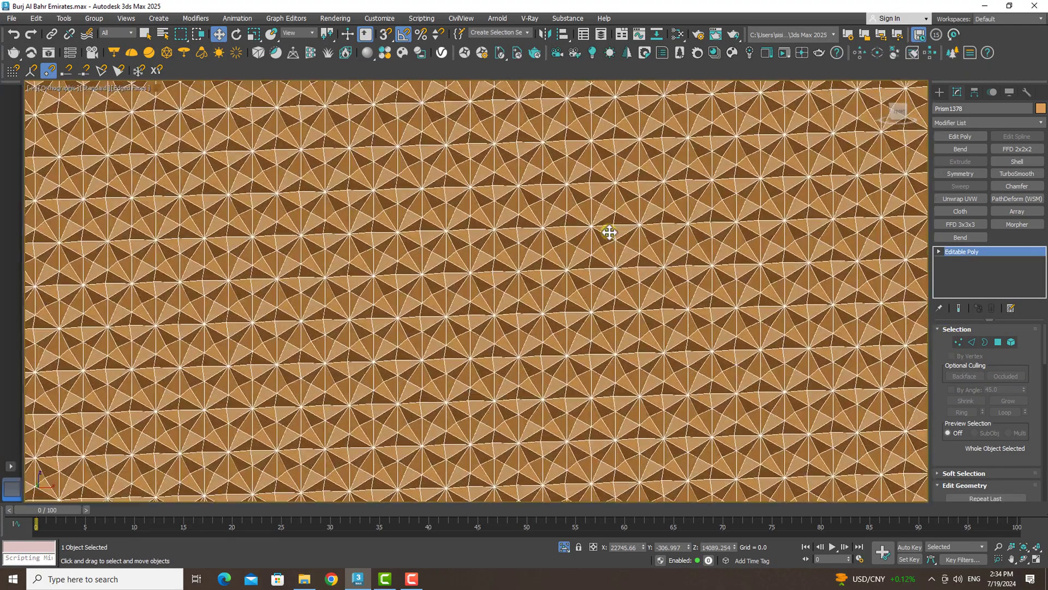
{"action": "key", "text": "f"}
{"action": "key", "text": "z"}
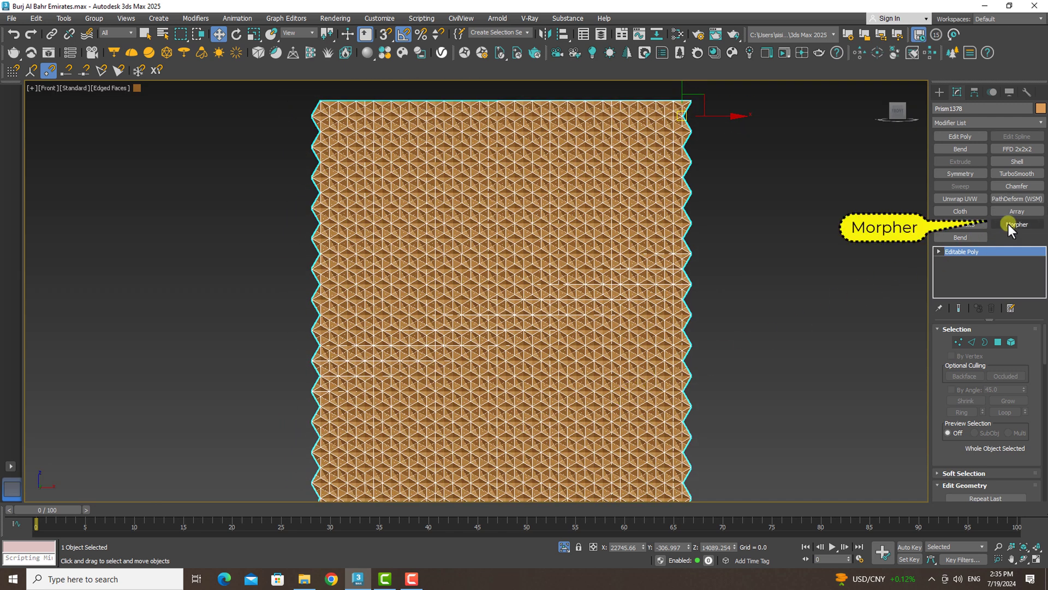
Add a Morpher to the panel and capture its current shape as target 'close' in channel 1.
{"action": "left_click", "coordinate": [1008, 224]}
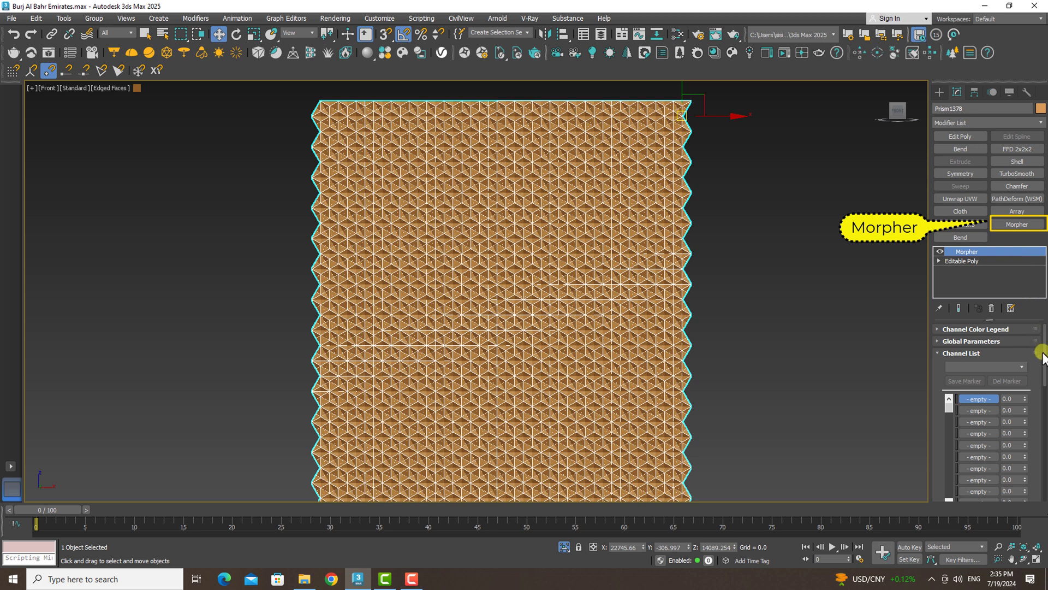
{"action": "left_click_drag", "start_coordinate": [1041, 339], "coordinate": [1042, 363]}
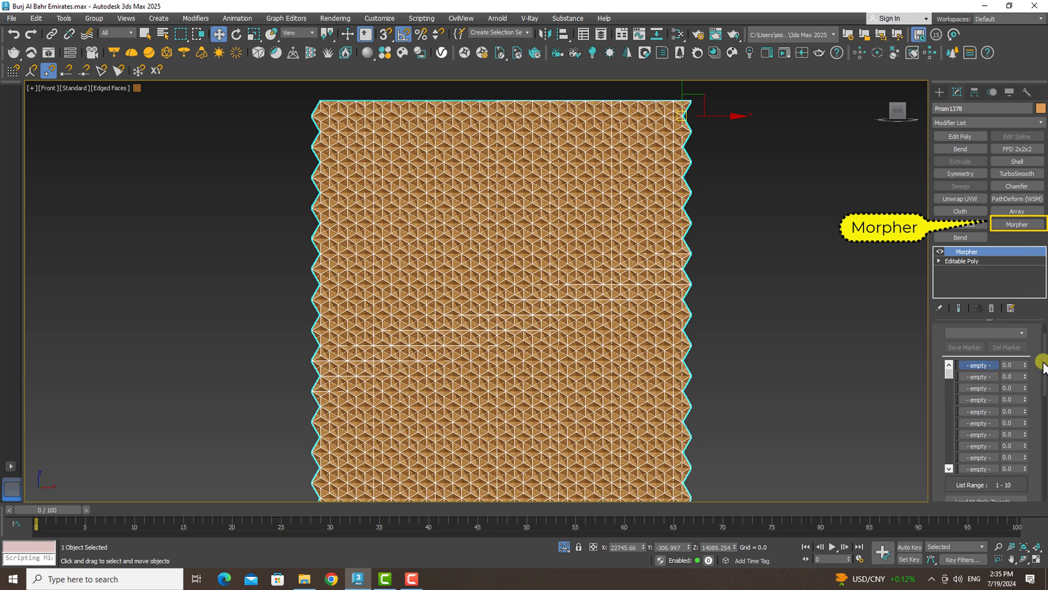
{"action": "left_click_drag", "start_coordinate": [1043, 364], "coordinate": [1038, 422]}
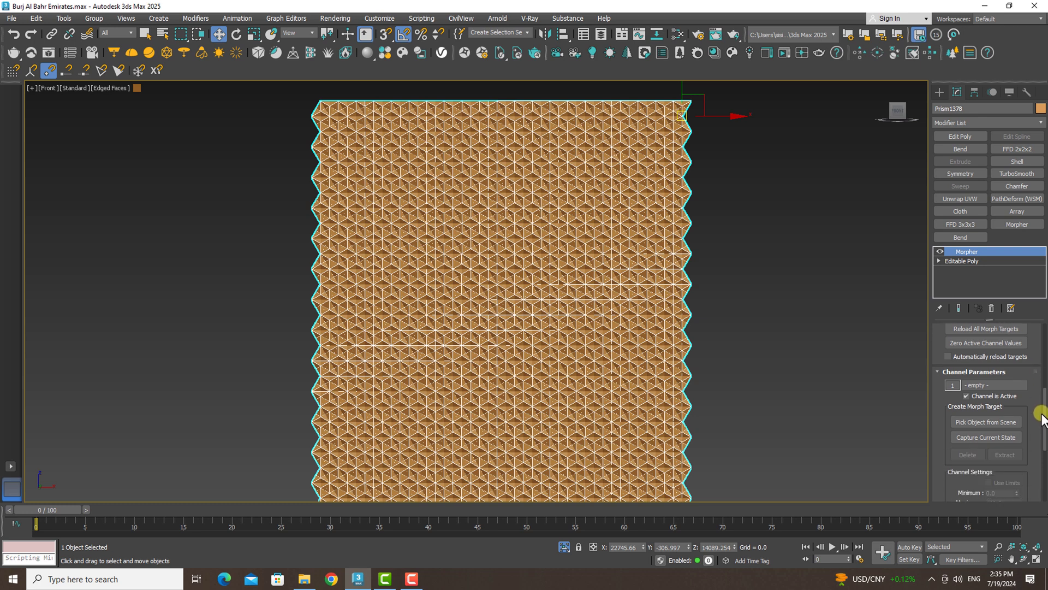
{"action": "left_click", "coordinate": [1000, 428]}
{"action": "key", "text": "BackSpace"}
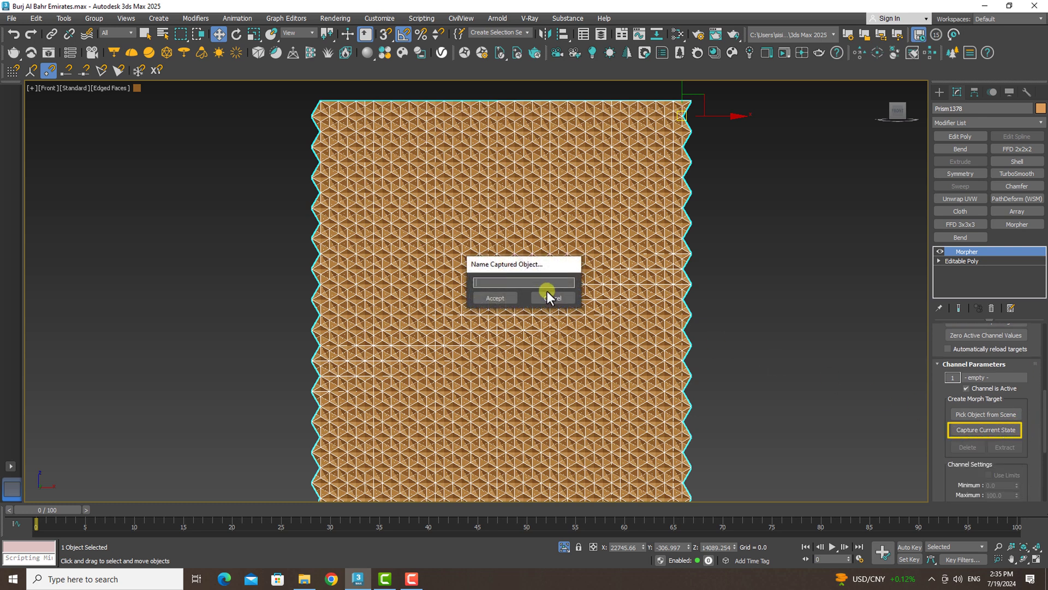
{"action": "type", "text": "dose"}
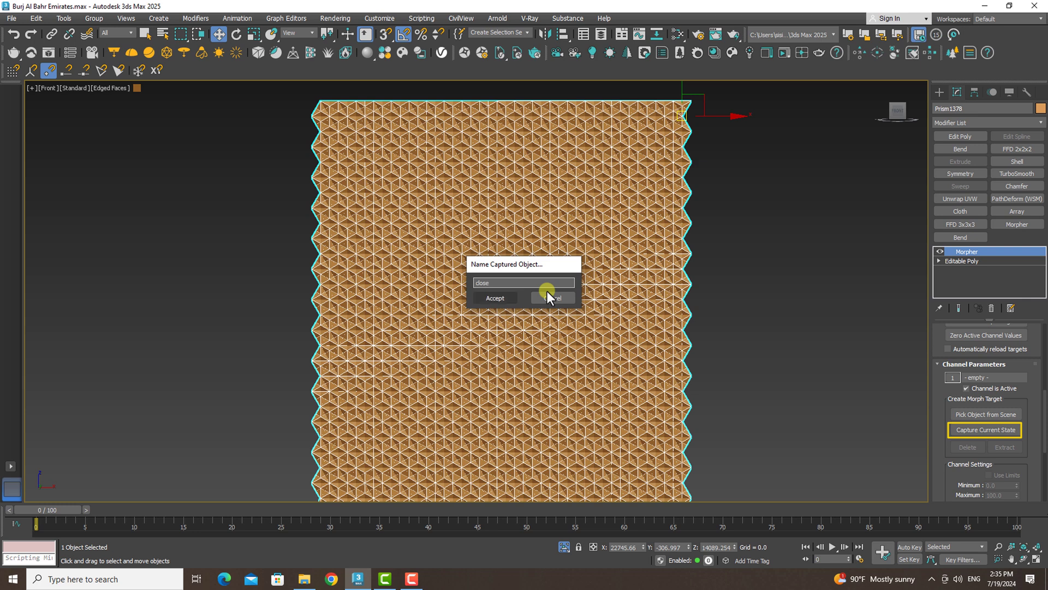
{"action": "left_click", "coordinate": [488, 297]}
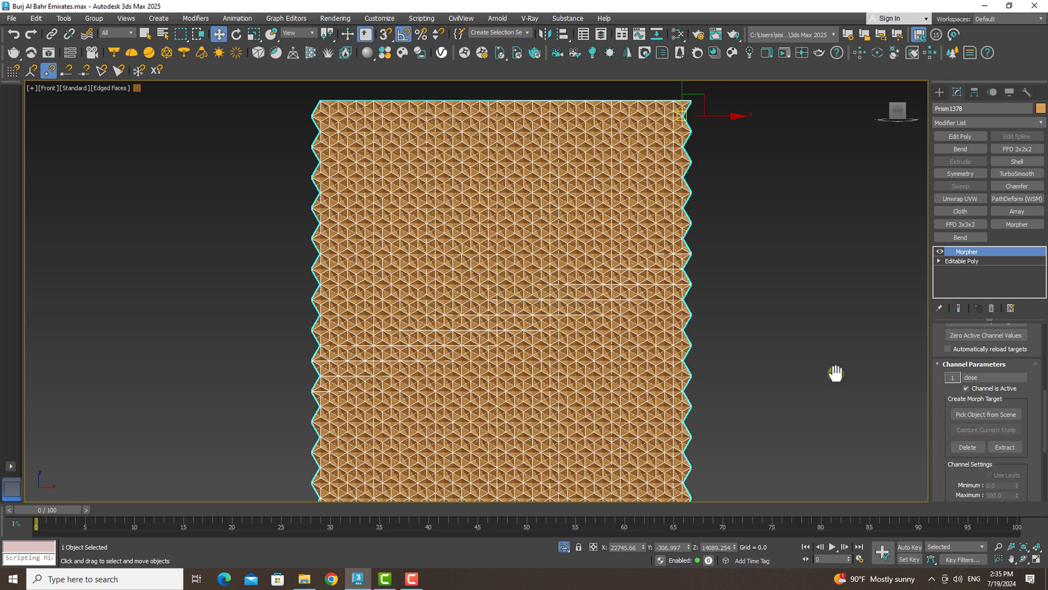
{"action": "left_click_drag", "start_coordinate": [1043, 424], "coordinate": [1043, 353]}
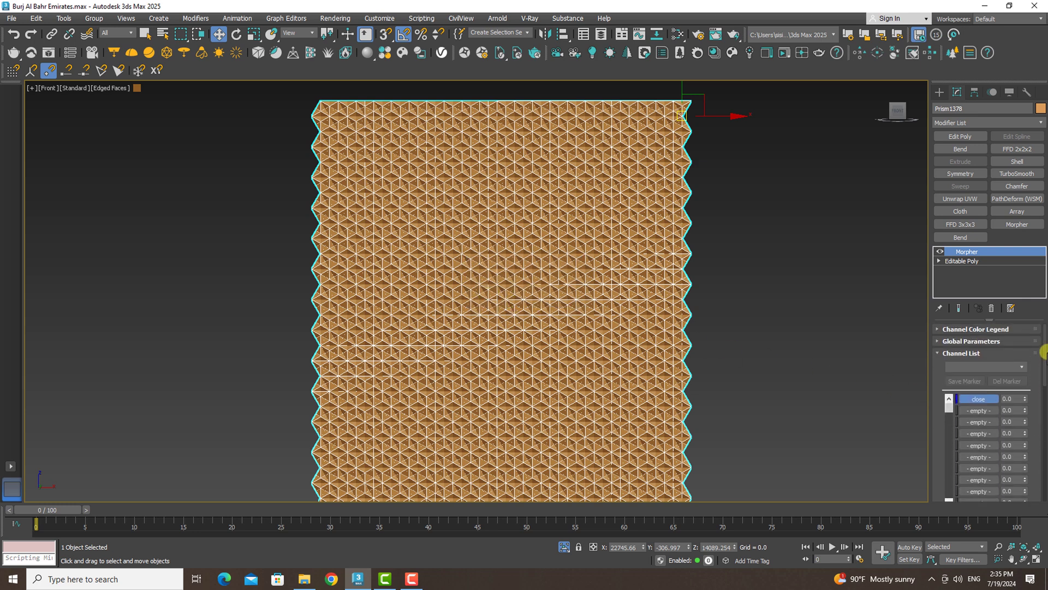
{"action": "left_click", "coordinate": [948, 261]}
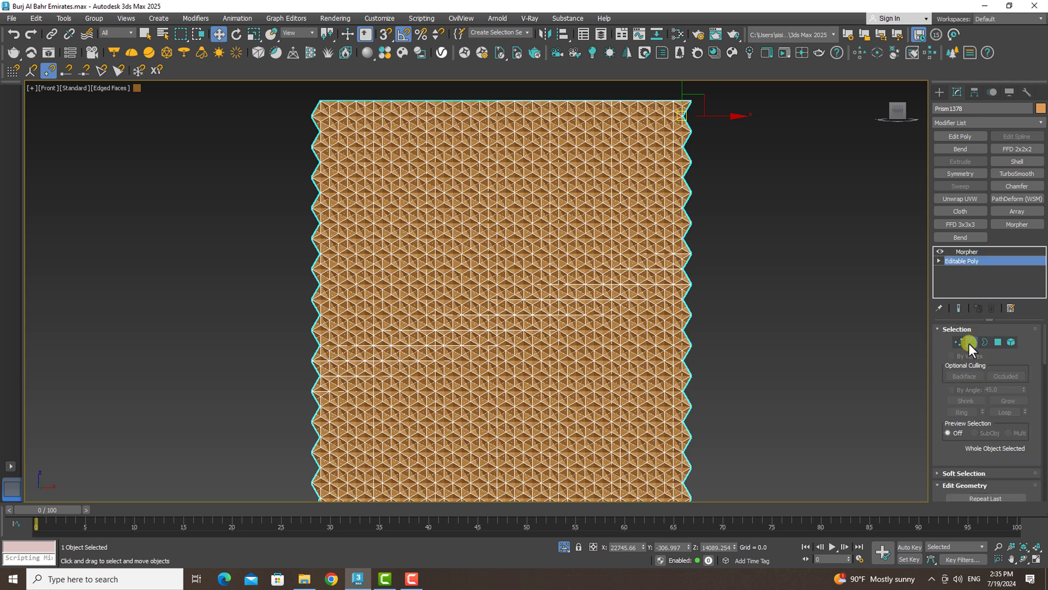
Uniformly scale the panel's edges down so its triangles separate.
{"action": "left_click", "coordinate": [968, 343]}
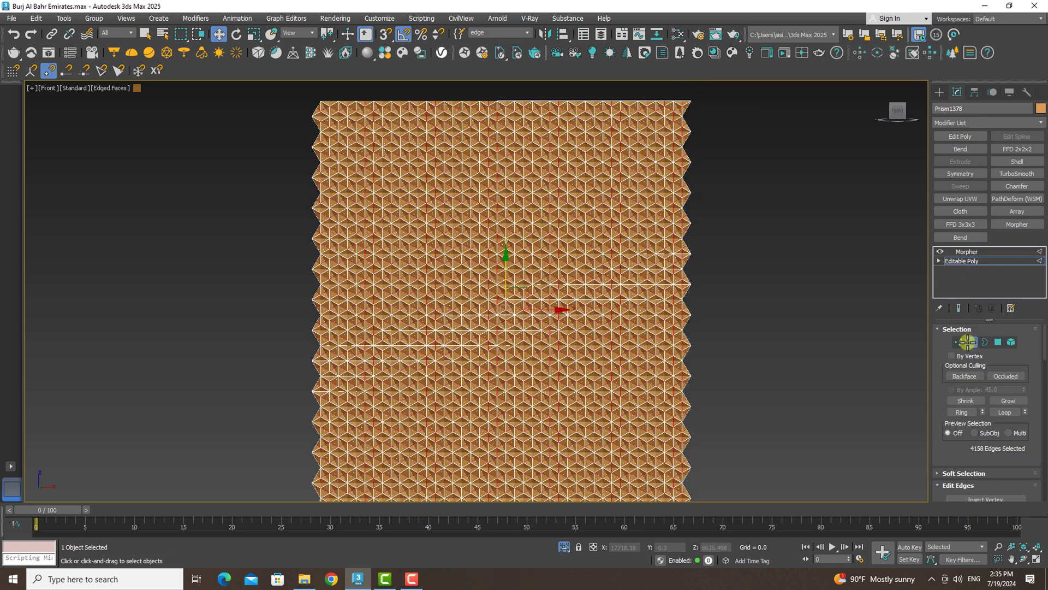
{"action": "left_click", "coordinate": [254, 34]}
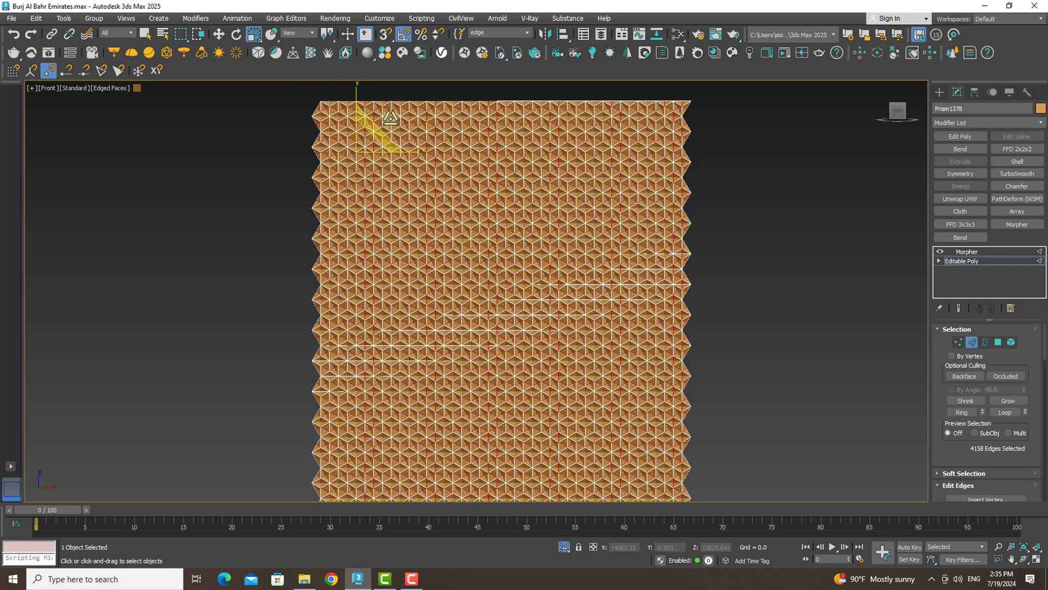
{"action": "left_click_drag", "start_coordinate": [390, 117], "coordinate": [410, 246]}
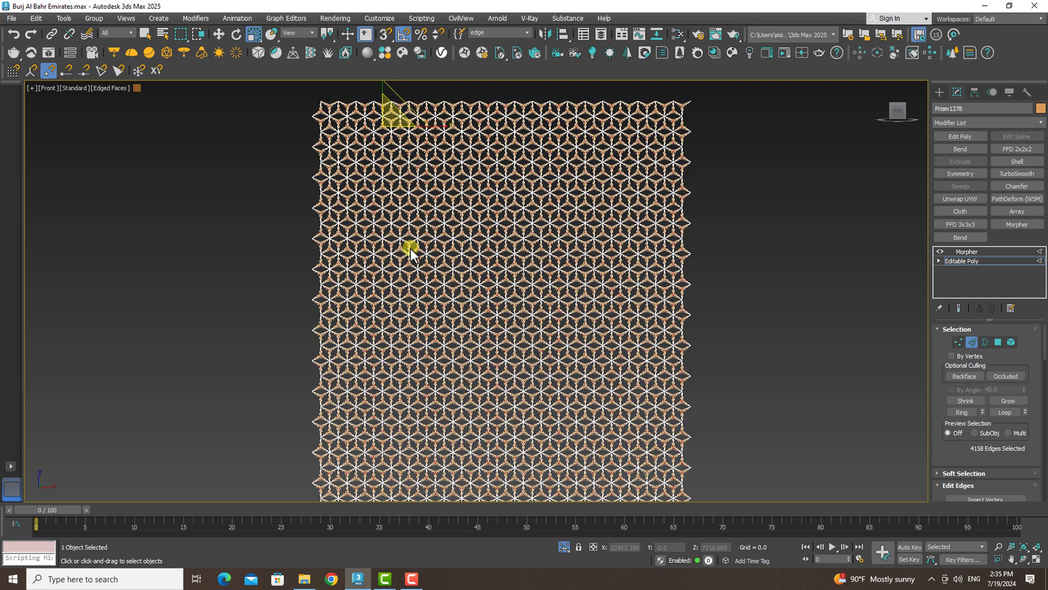
Return to the Morpher and make empty channel 2 active.
{"action": "left_click", "coordinate": [974, 343]}
{"action": "left_click", "coordinate": [982, 252]}
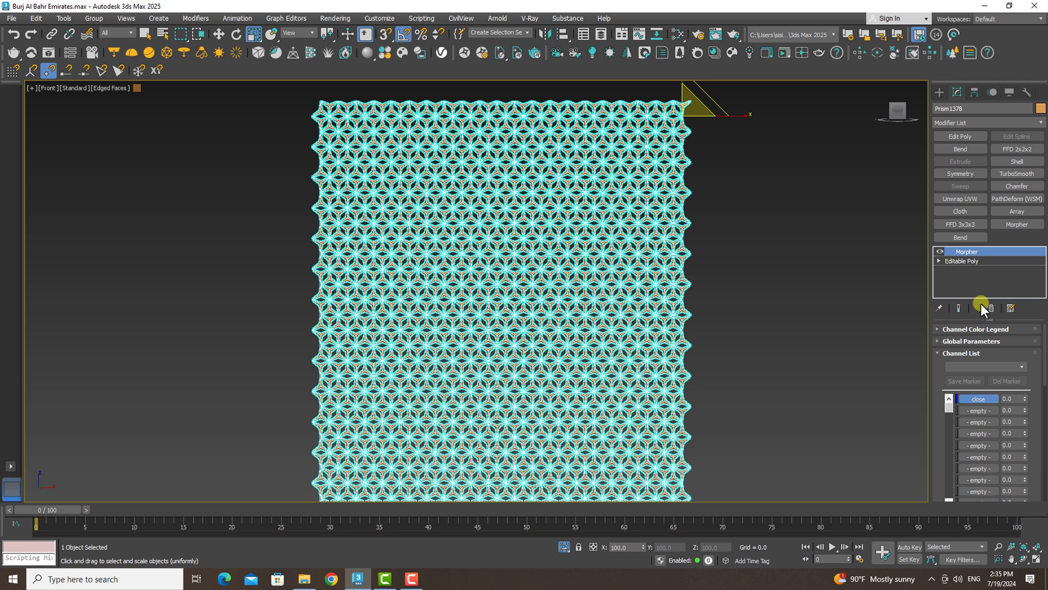
{"action": "left_click", "coordinate": [978, 411]}
Capture the shrunk shape as target 'open' in channel 2, then raise 'close' to 100.
{"action": "left_click_drag", "start_coordinate": [1043, 358], "coordinate": [1037, 426]}
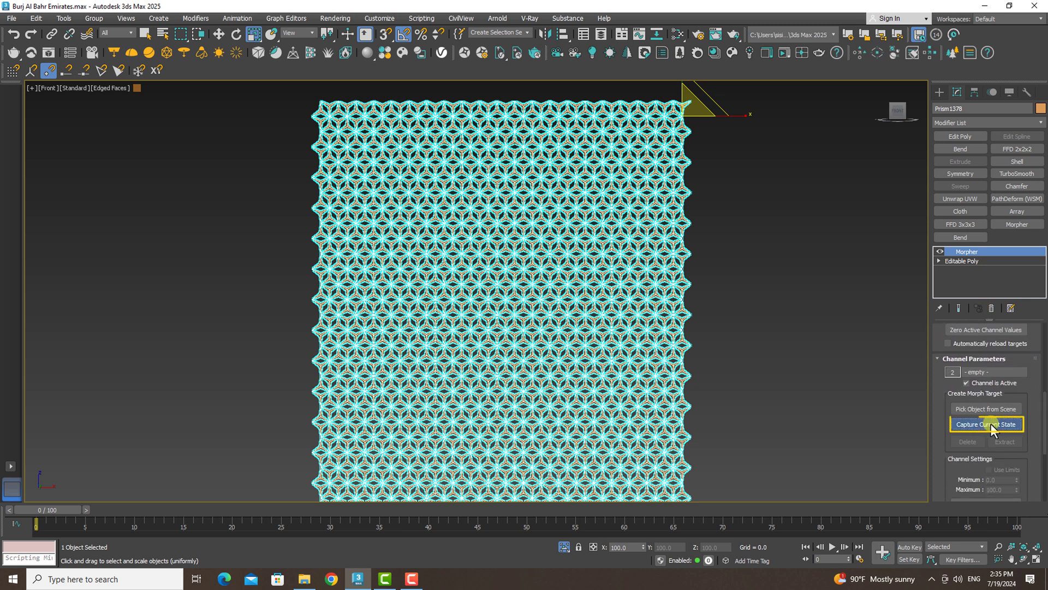
{"action": "left_click", "coordinate": [991, 423]}
{"action": "type", "text": "ope"}
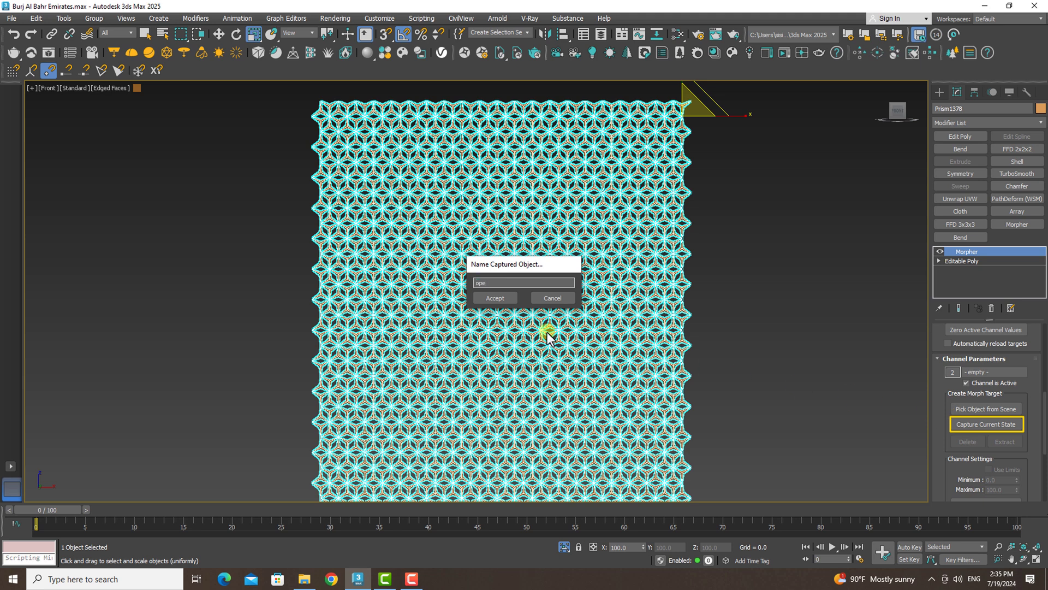
{"action": "type", "text": "n"}
{"action": "left_click", "coordinate": [495, 298]}
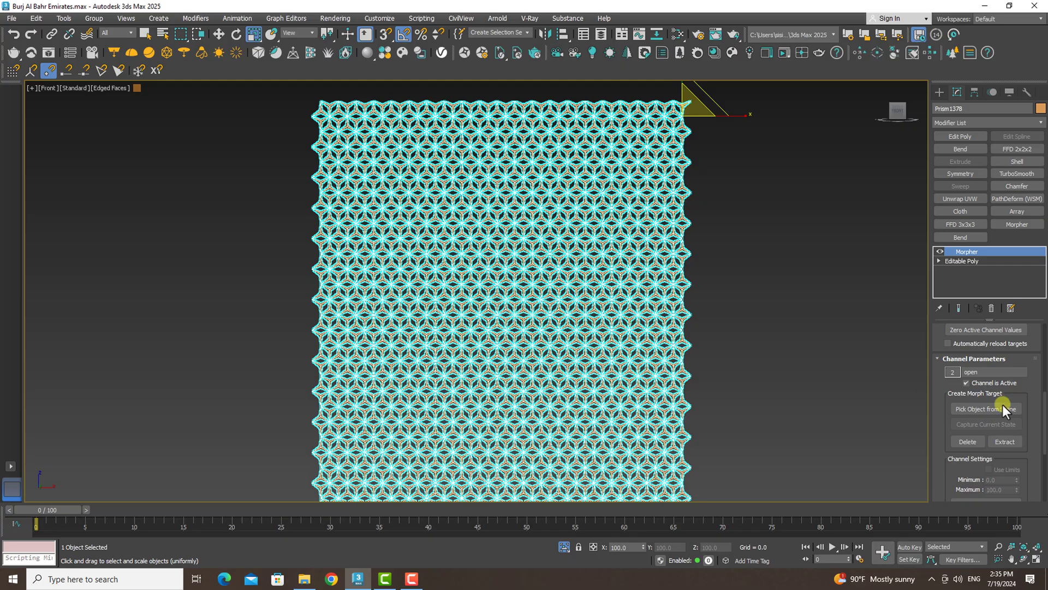
{"action": "scroll", "coordinate": [1026, 382], "scroll_direction": "up", "scroll_amount": 5}
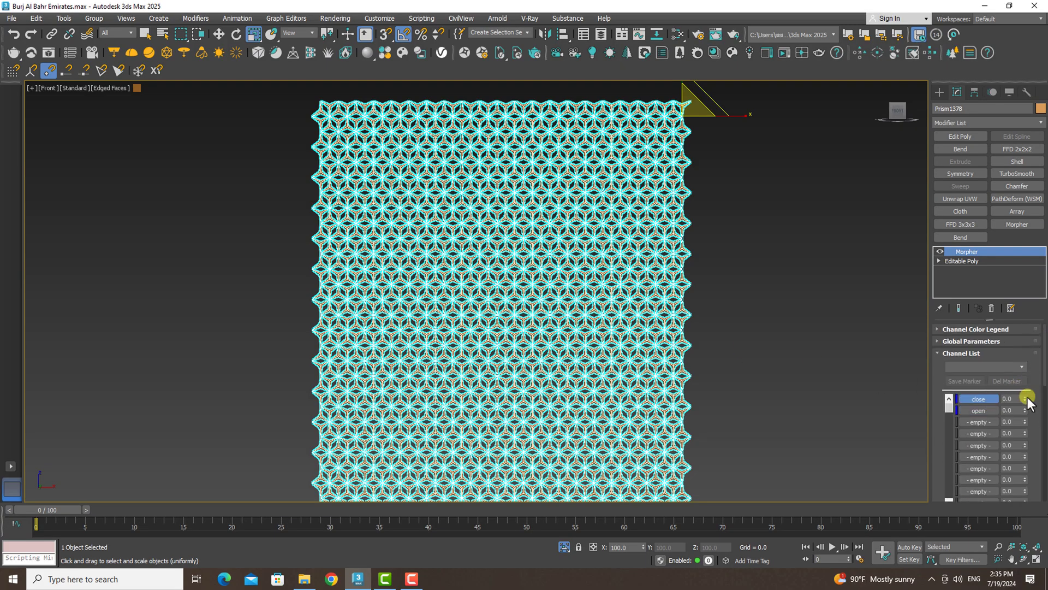
{"action": "mouse_move", "coordinate": [1027, 397]}
{"action": "left_mouse_down"}
{"action": "mouse_move", "coordinate": [11, 423]}
{"action": "mouse_move", "coordinate": [112, 431]}
{"action": "left_mouse_up"}
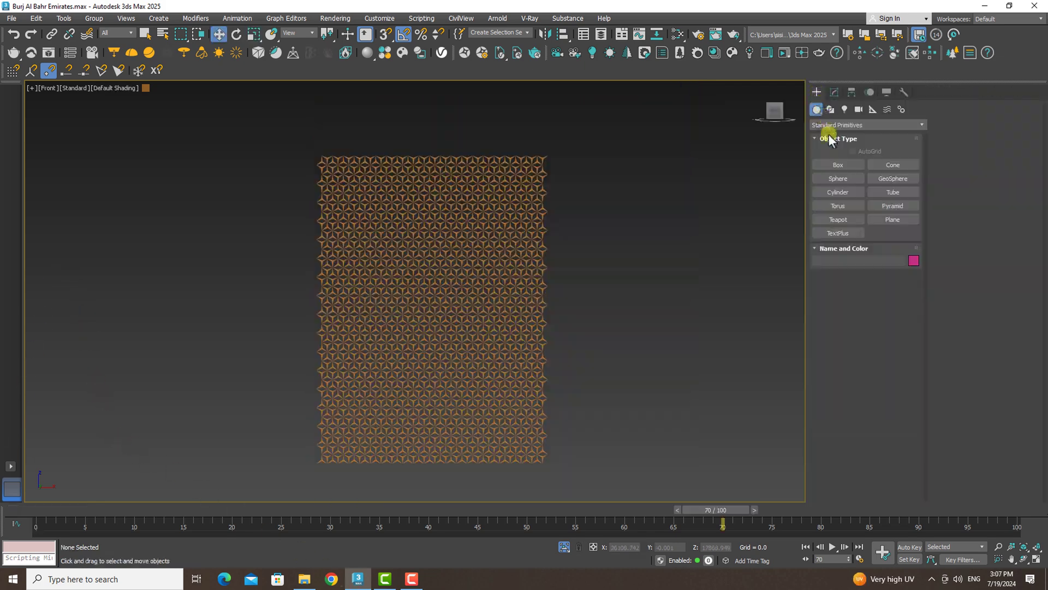
Draw a tall narrow Box001 over the panel's middle, nudge it right, and reselect Prism1378.
{"action": "left_click", "coordinate": [838, 165]}
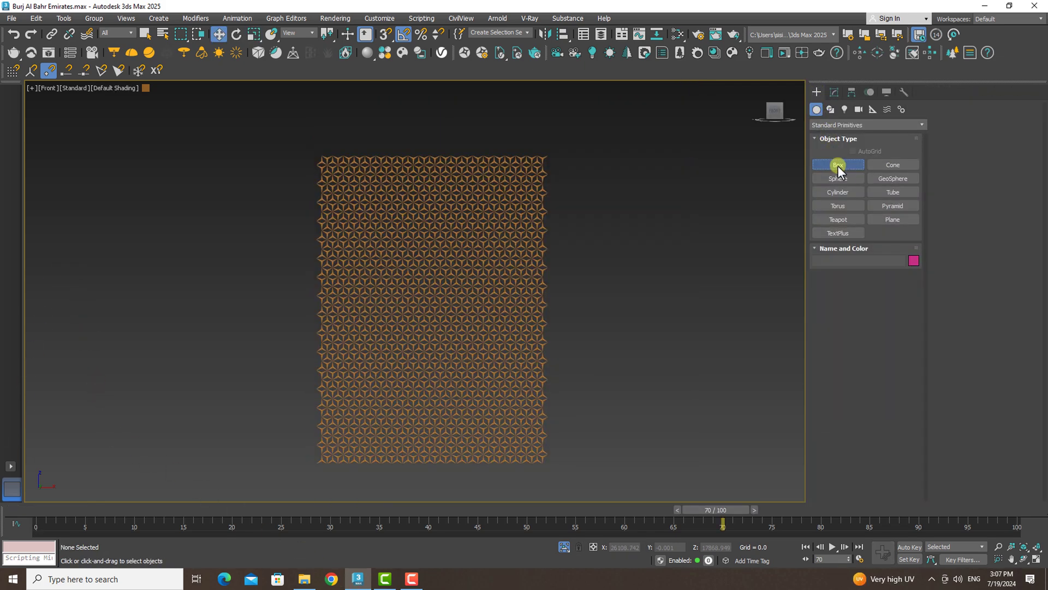
{"action": "left_click_drag", "start_coordinate": [444, 157], "coordinate": [412, 461]}
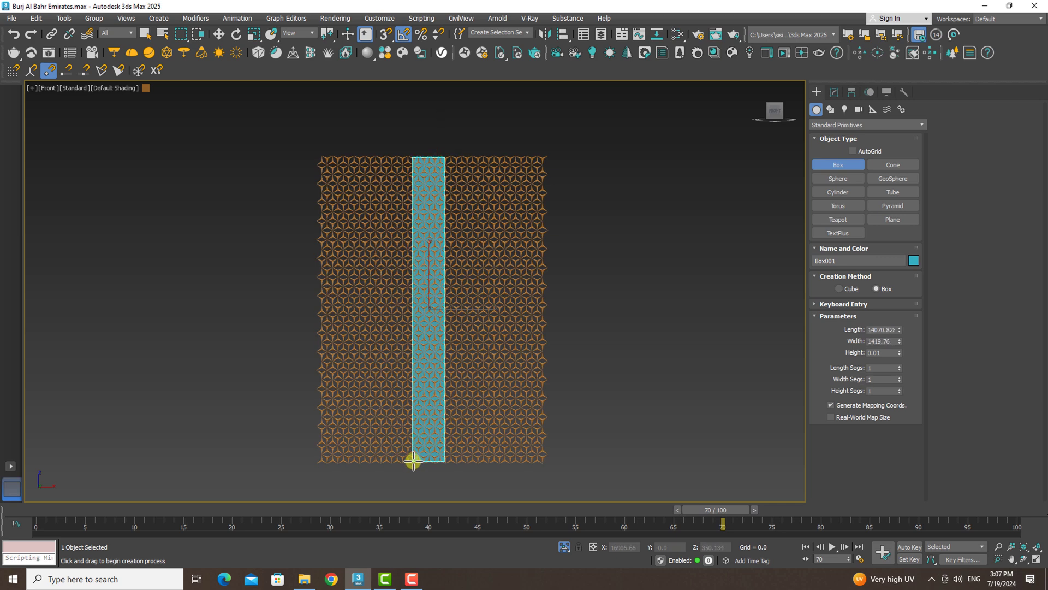
{"action": "right_click", "coordinate": [457, 416]}
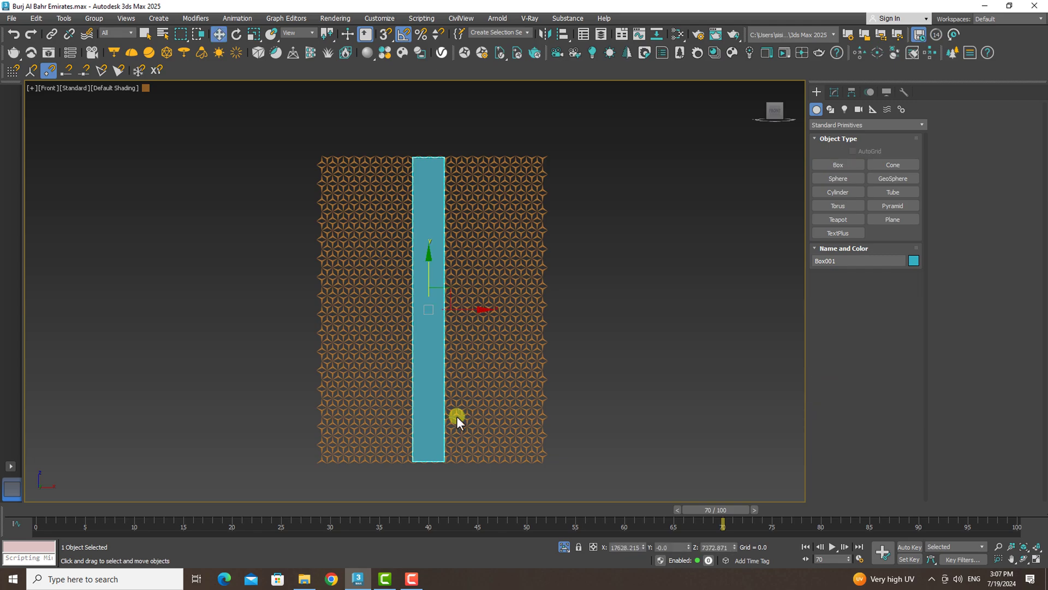
{"action": "left_click_drag", "start_coordinate": [461, 308], "coordinate": [468, 306]}
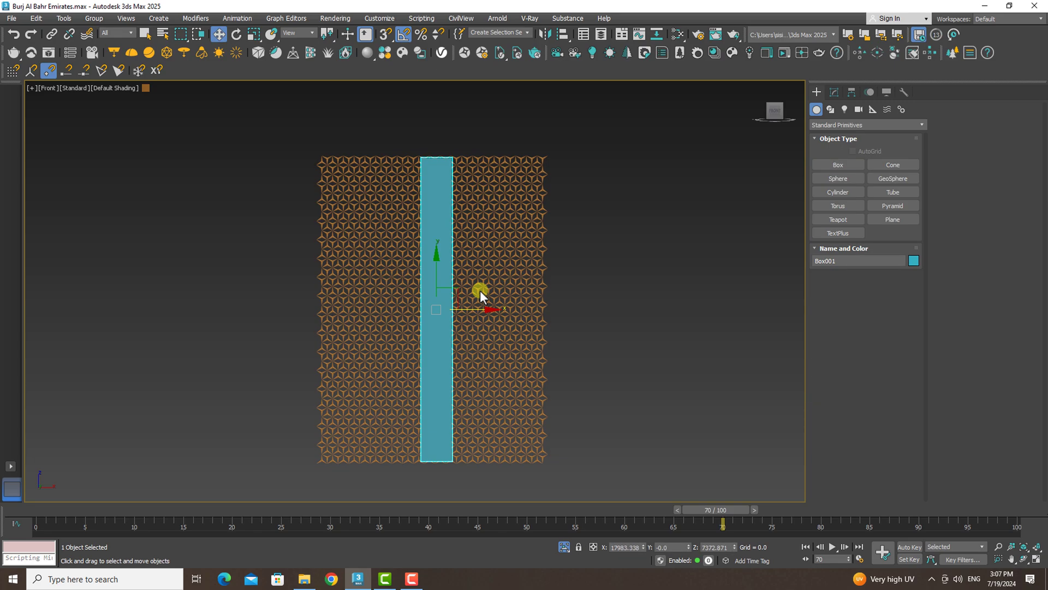
{"action": "left_click", "coordinate": [499, 194]}
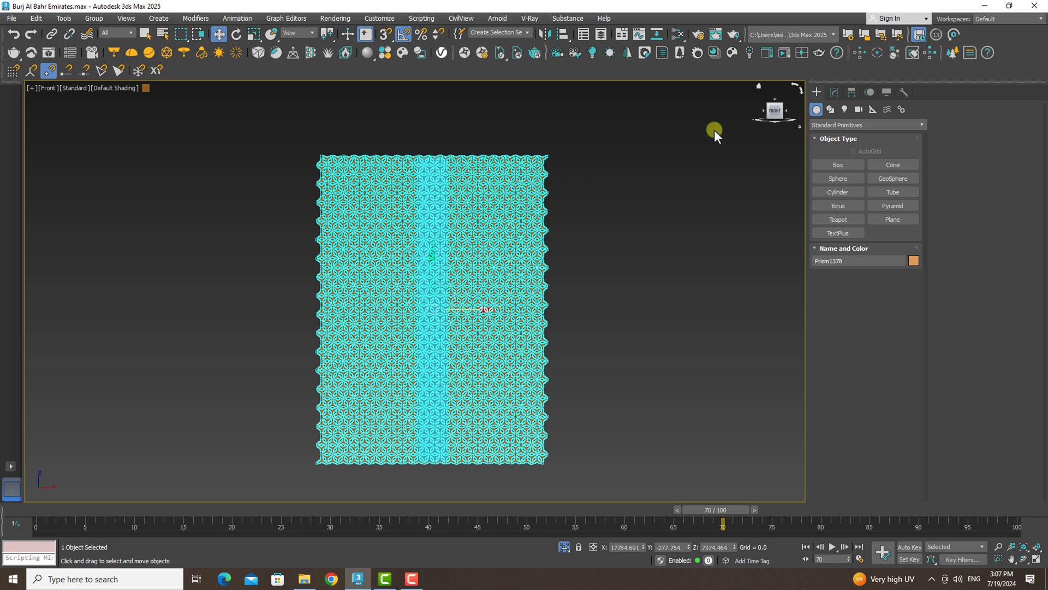
Add a Vol. Select modifier just above the panel's Editable Poly.
{"action": "left_click", "coordinate": [831, 94]}
{"action": "left_click", "coordinate": [863, 261]}
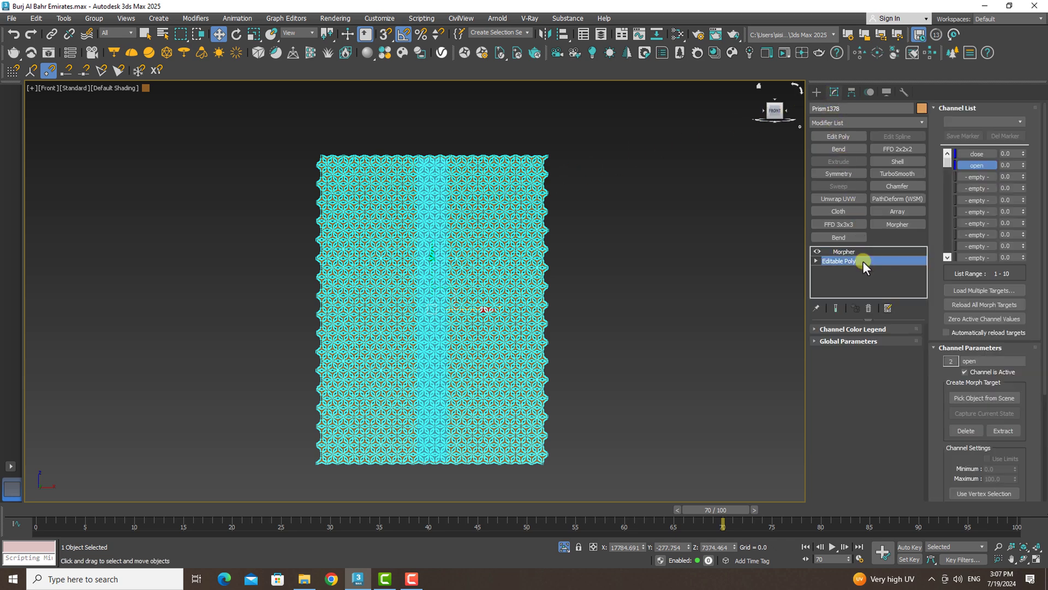
{"action": "left_click", "coordinate": [913, 124]}
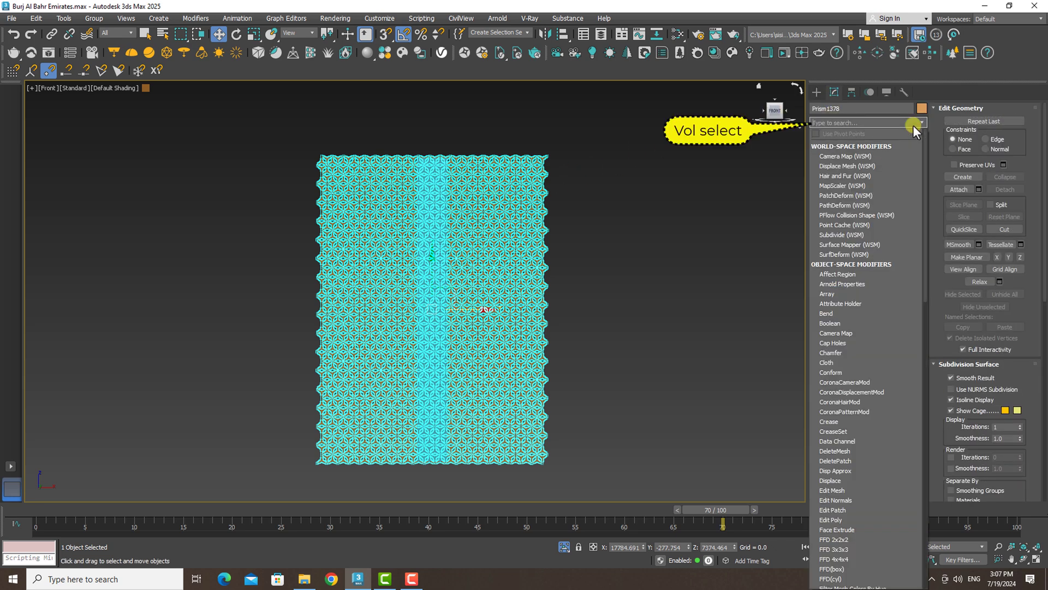
{"action": "type", "text": "vol"}
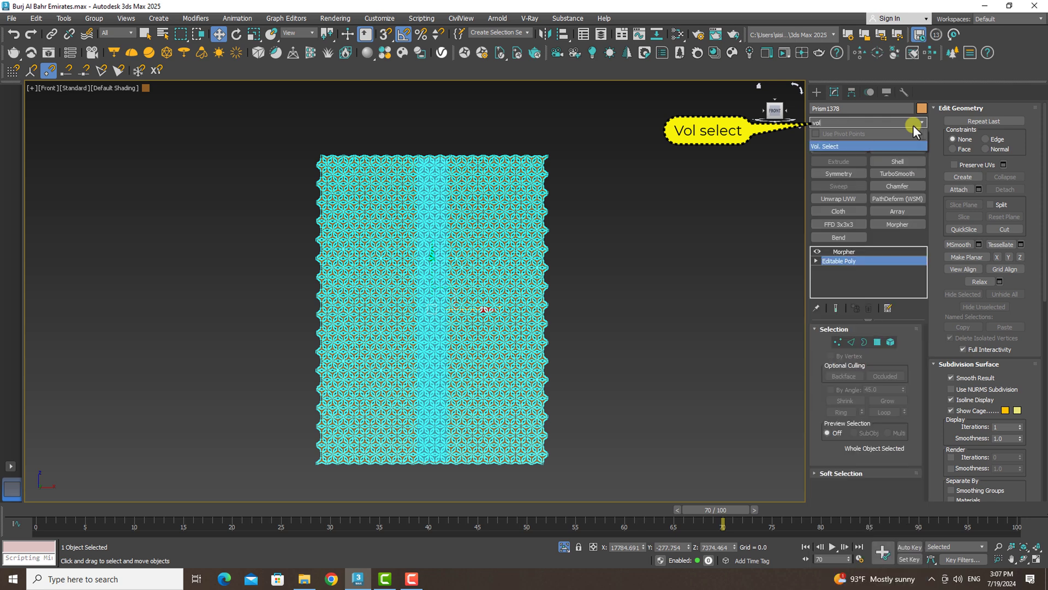
{"action": "left_click", "coordinate": [895, 145]}
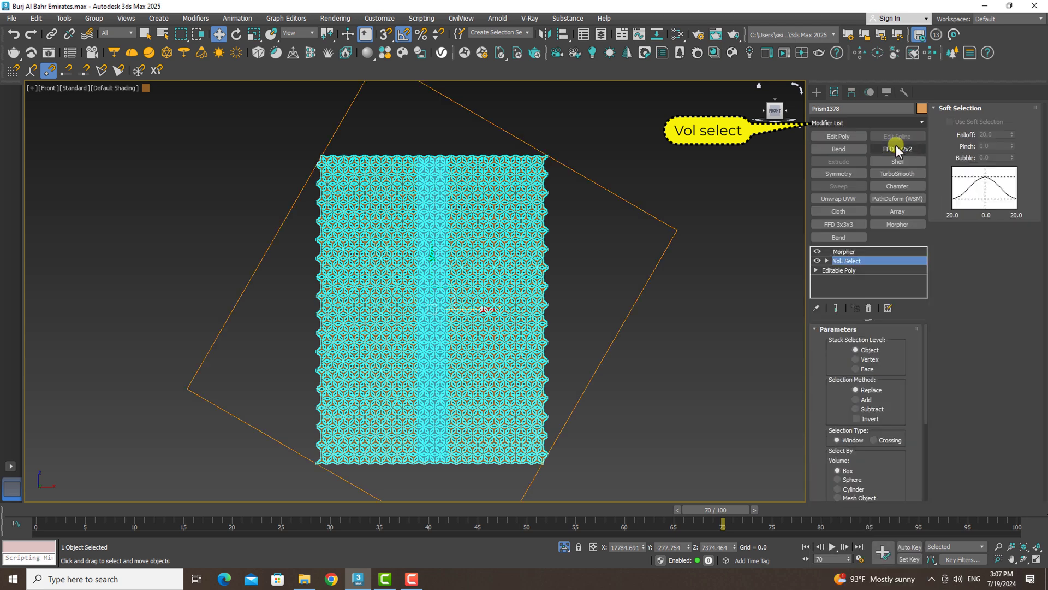
Set Vol. Select to Vertex level, using Box001 as its Mesh Object volume.
{"action": "left_click", "coordinate": [855, 359]}
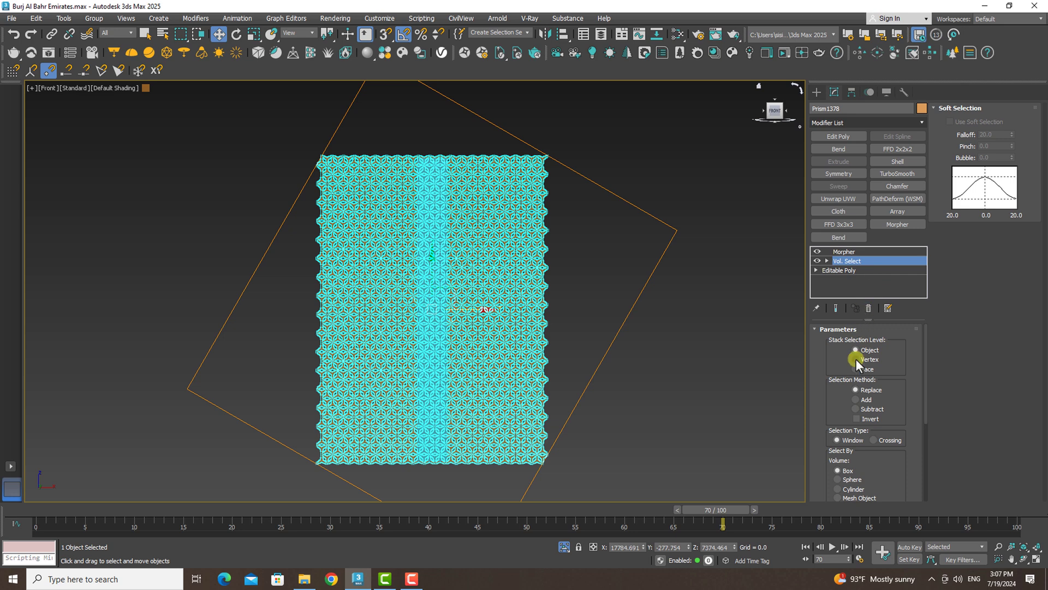
{"action": "left_click_drag", "start_coordinate": [923, 384], "coordinate": [919, 433]}
{"action": "left_click", "coordinate": [837, 402]}
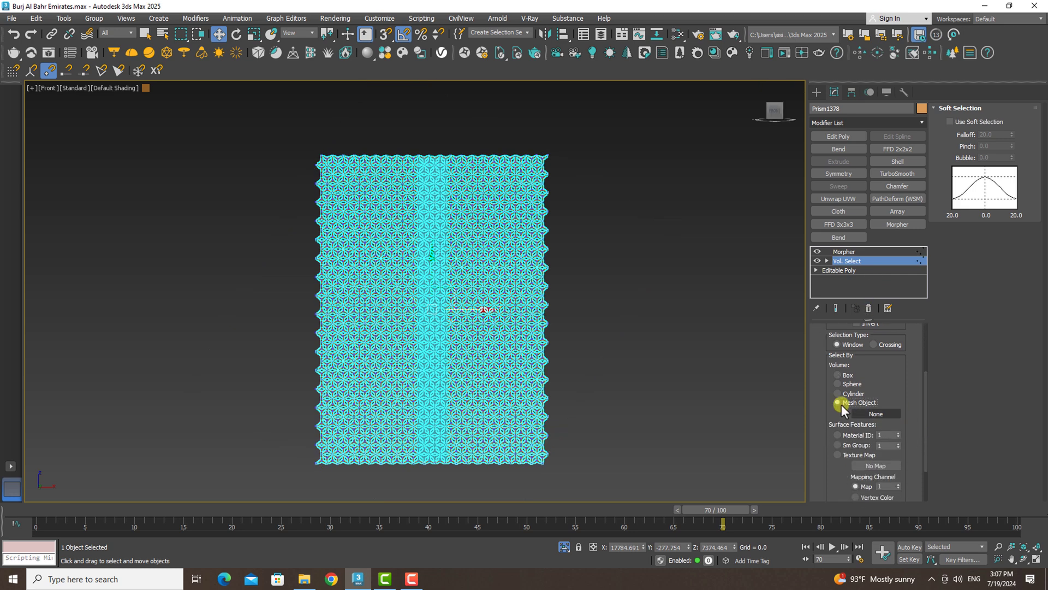
{"action": "left_click", "coordinate": [868, 414]}
{"action": "left_click", "coordinate": [437, 341]}
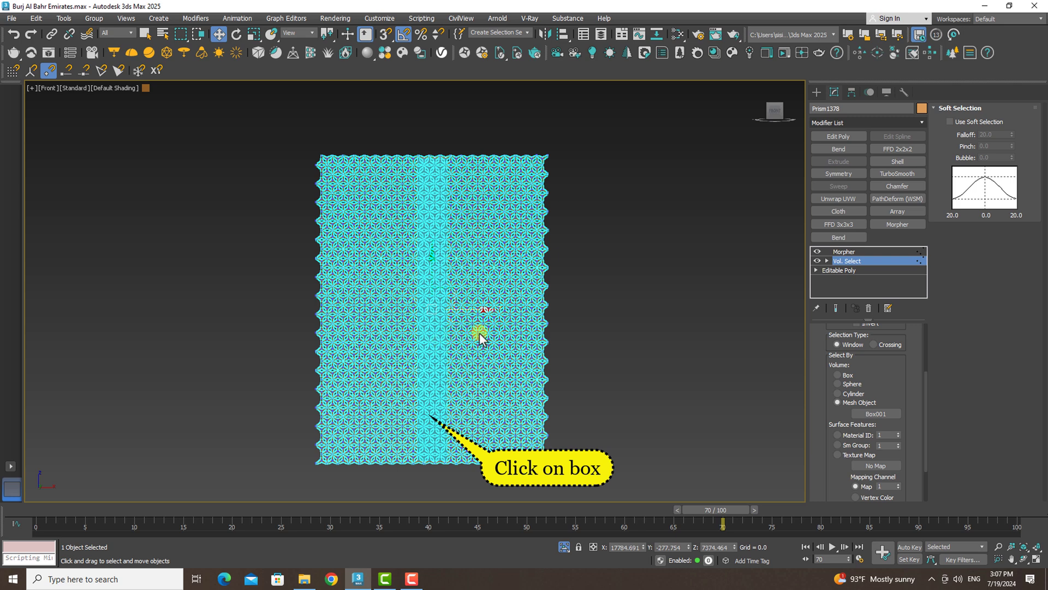
{"action": "left_click", "coordinate": [860, 252]}
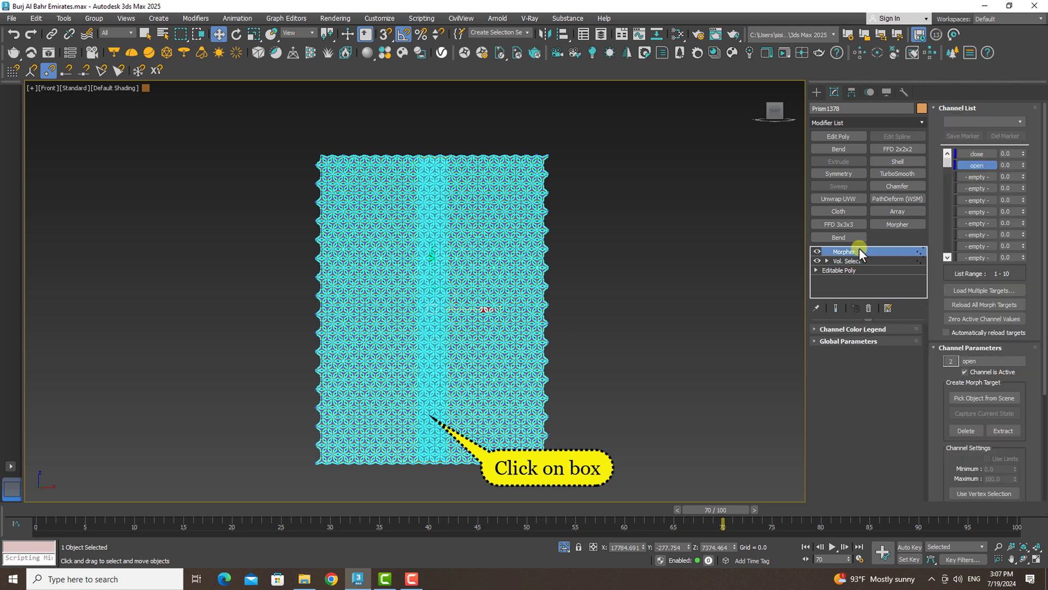
Set the close morph to 100, then enable Invert on the Vol. Select.
{"action": "left_click", "coordinate": [988, 154]}
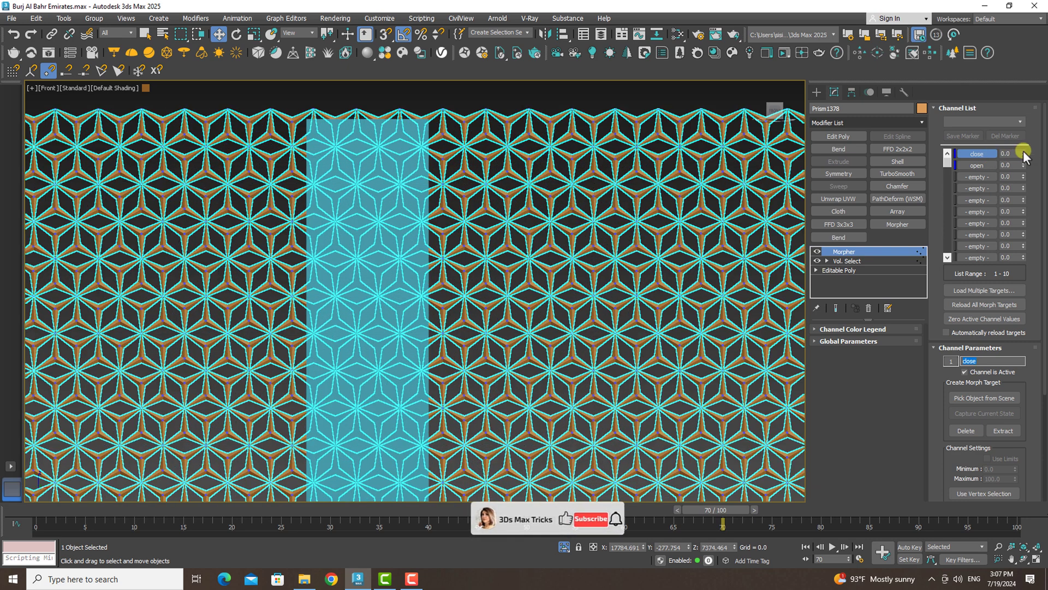
{"action": "left_click_drag", "start_coordinate": [1024, 153], "coordinate": [1028, 85]}
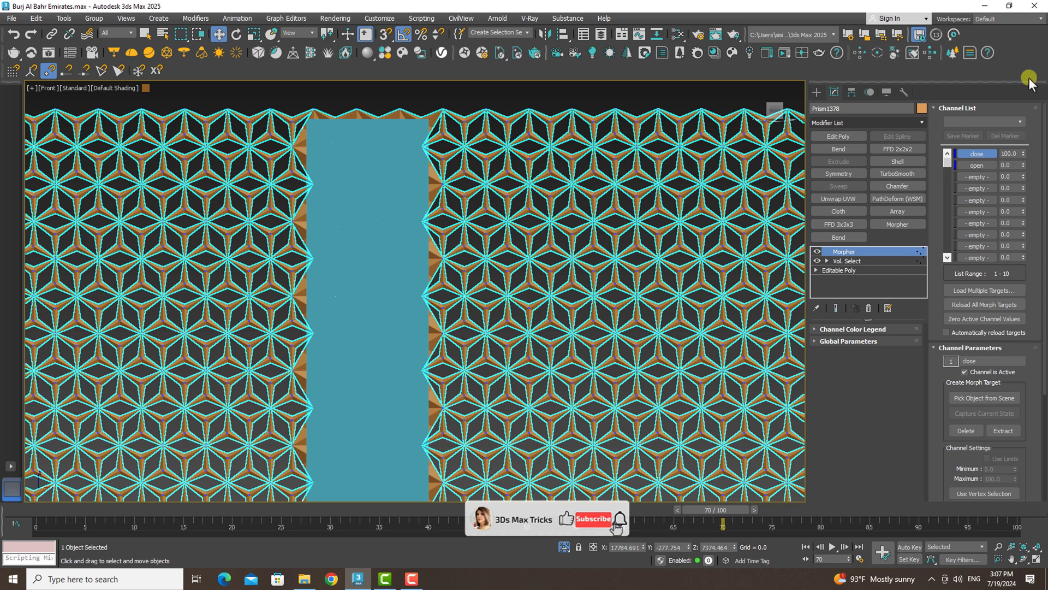
{"action": "left_click", "coordinate": [850, 259]}
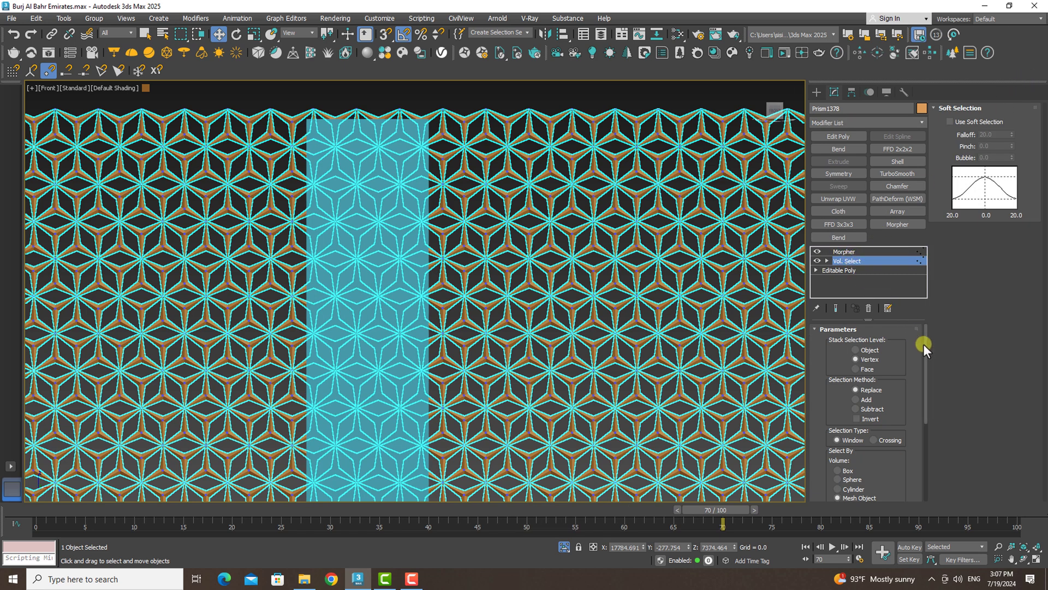
{"action": "mouse_move", "coordinate": [922, 344]}
{"action": "left_mouse_down"}
{"action": "mouse_move", "coordinate": [925, 368]}
{"action": "mouse_move", "coordinate": [926, 359]}
{"action": "left_mouse_up"}
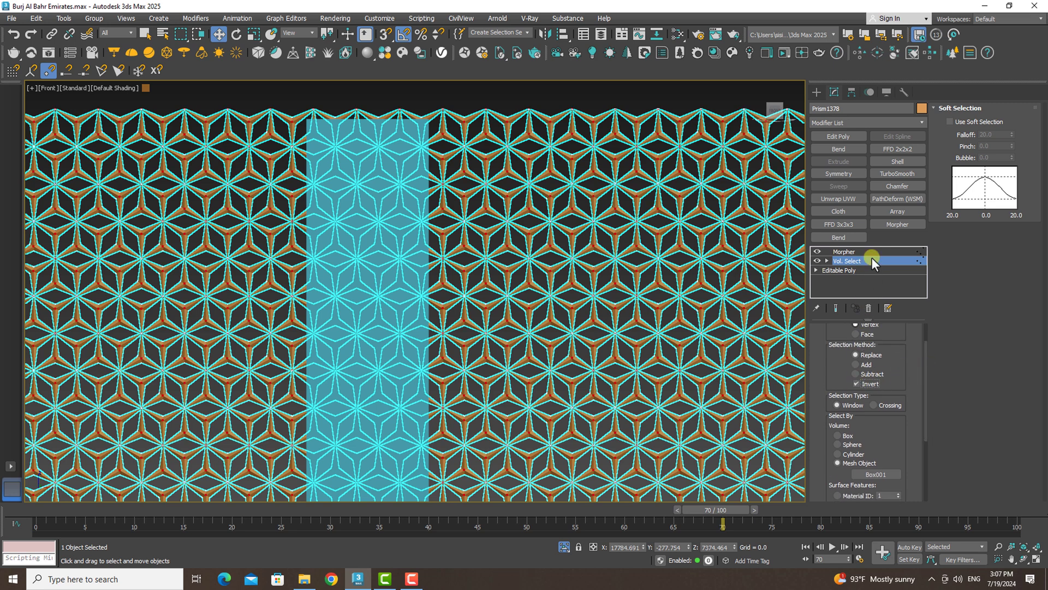
Turn on Use Soft Selection and raise the falloff to 1450.61.
{"action": "left_click", "coordinate": [949, 123]}
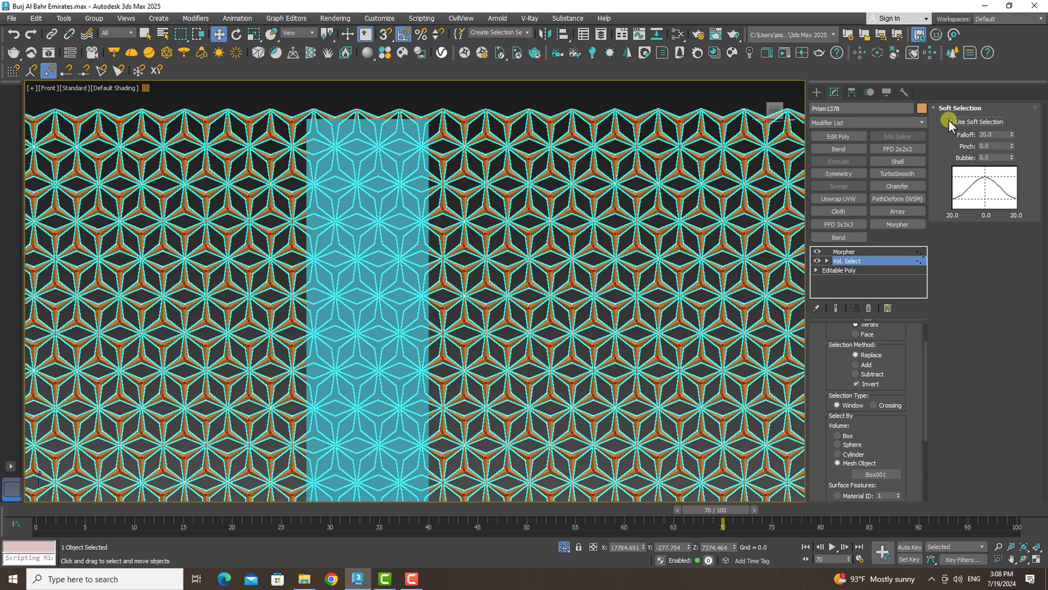
{"action": "mouse_move", "coordinate": [1013, 133]}
{"action": "left_mouse_down"}
{"action": "mouse_move", "coordinate": [255, 450]}
{"action": "mouse_move", "coordinate": [286, 372]}
{"action": "left_mouse_up"}
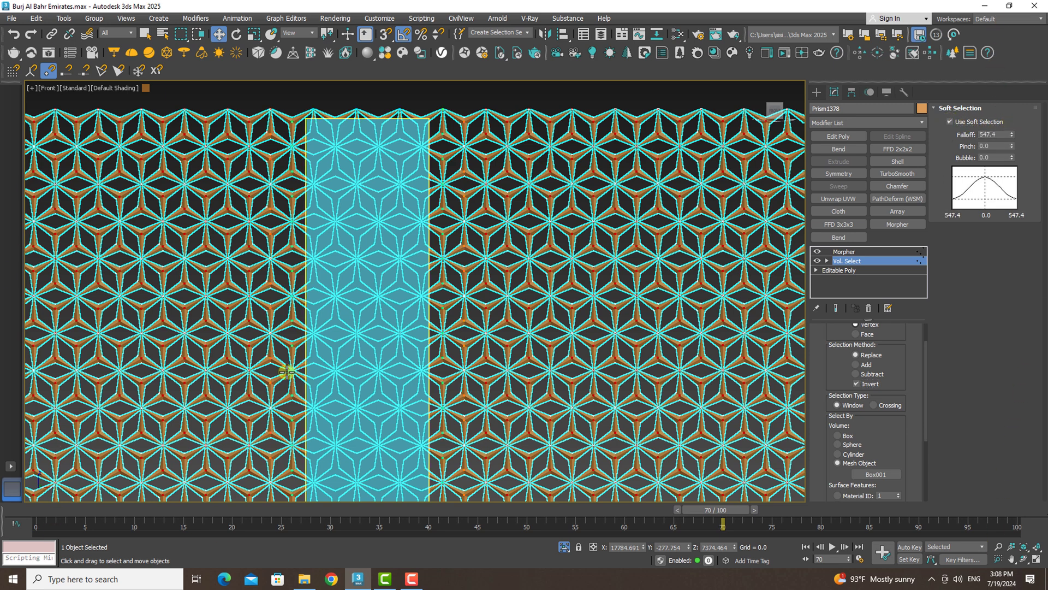
{"action": "scroll", "coordinate": [287, 372], "scroll_direction": "up", "scroll_amount": 4}
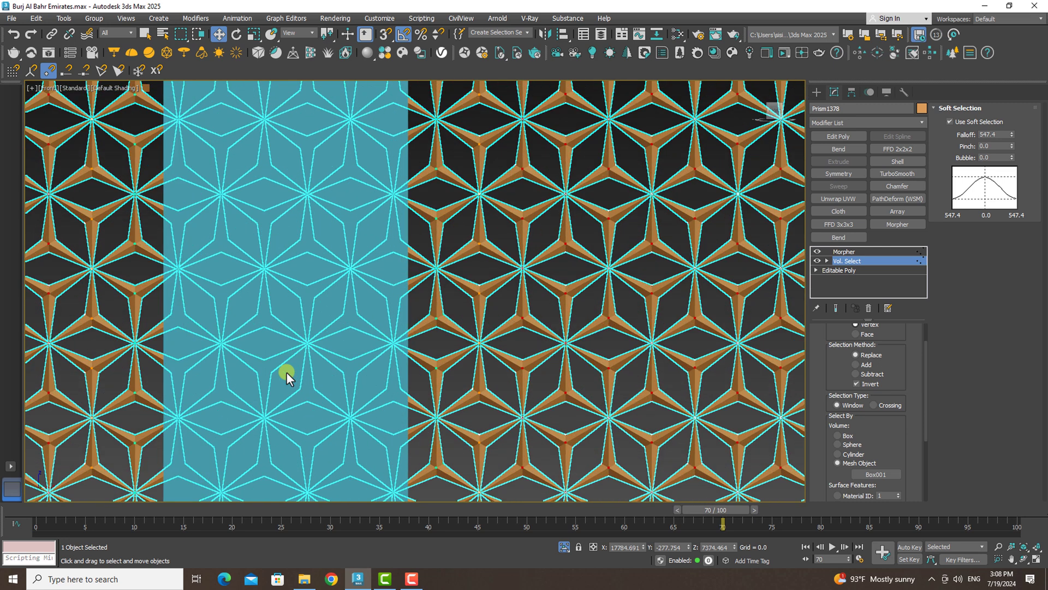
{"action": "left_click_drag", "start_coordinate": [1010, 133], "coordinate": [1010, 42]}
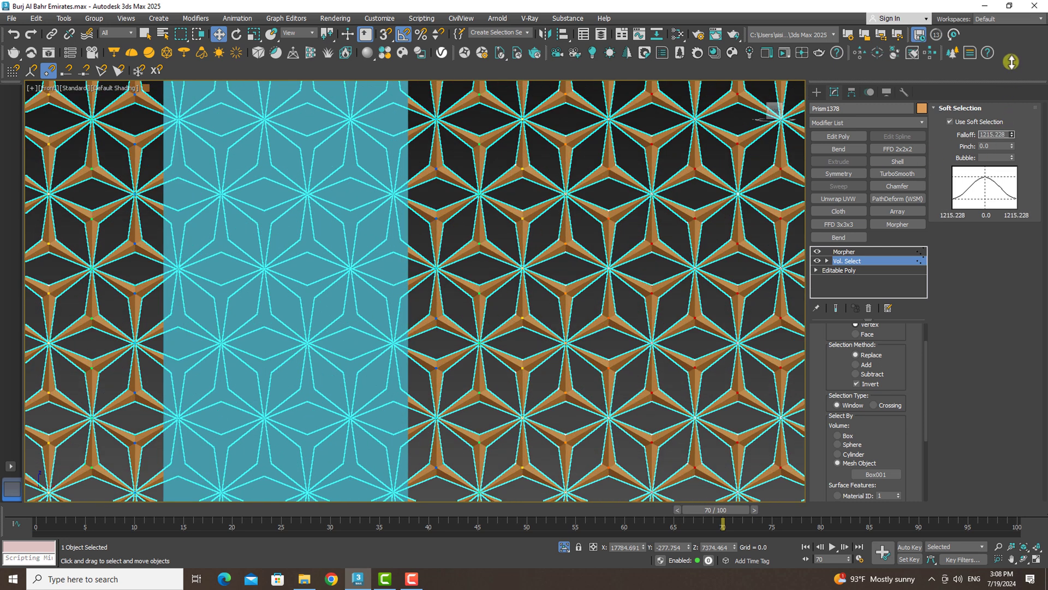
{"action": "key", "text": "shift+z"}
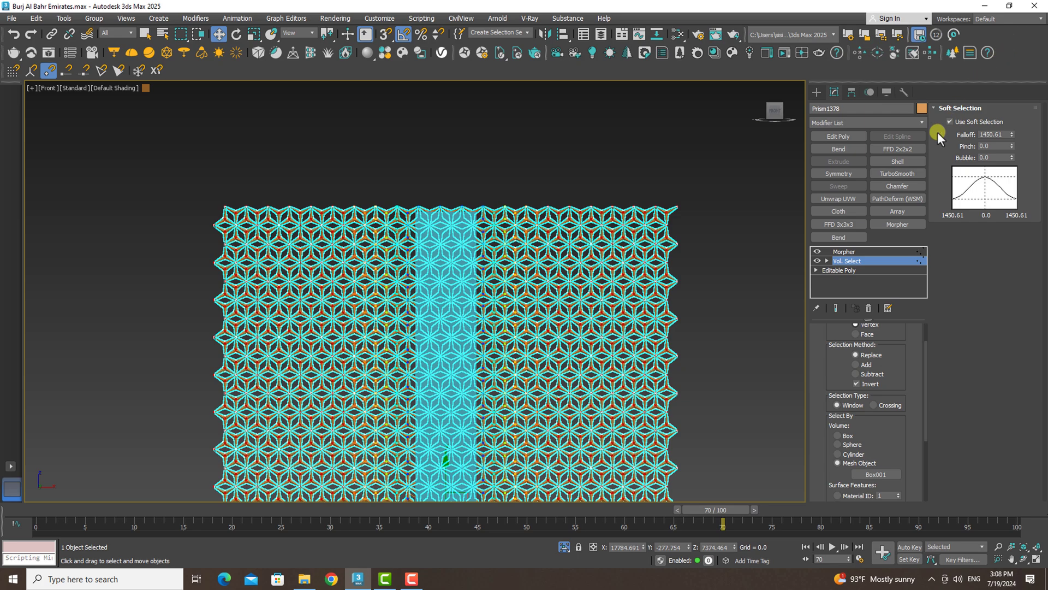
Preview the close morph, widen the falloff further, and select Box001.
{"action": "left_click", "coordinate": [845, 252]}
{"action": "left_click_drag", "start_coordinate": [1023, 153], "coordinate": [995, 129]}
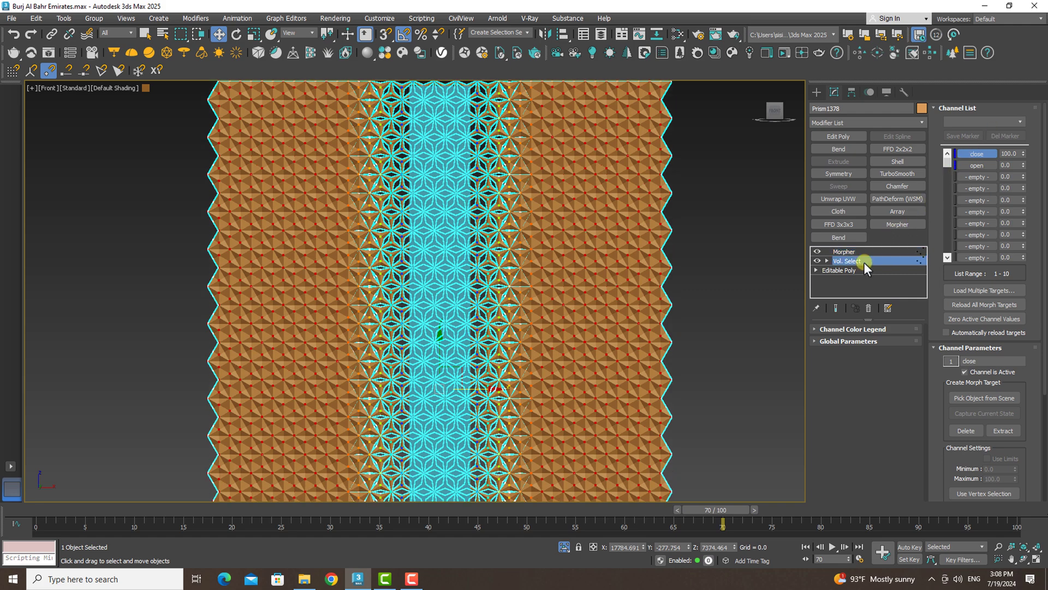
{"action": "left_click", "coordinate": [863, 262]}
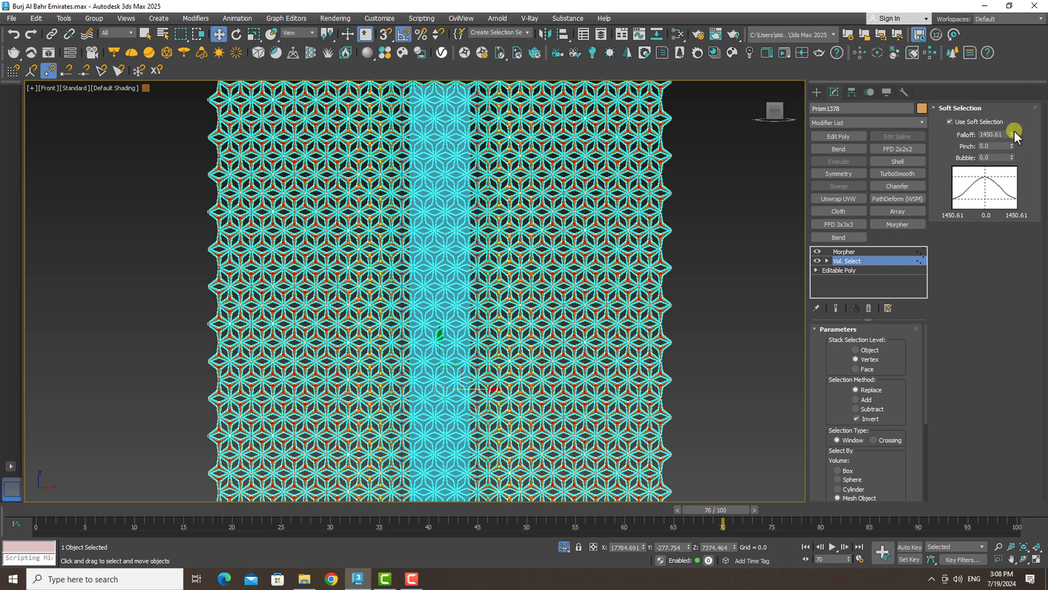
{"action": "mouse_move", "coordinate": [1013, 133]}
{"action": "left_mouse_down"}
{"action": "mouse_move", "coordinate": [1021, 71]}
{"action": "mouse_move", "coordinate": [1017, 98]}
{"action": "left_mouse_up"}
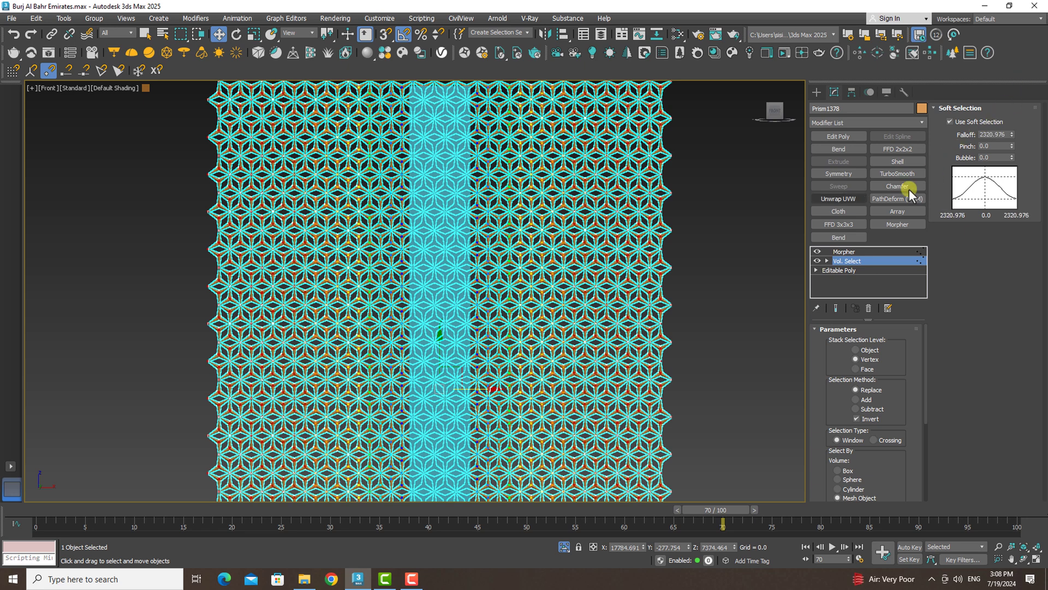
{"action": "left_click", "coordinate": [838, 251]}
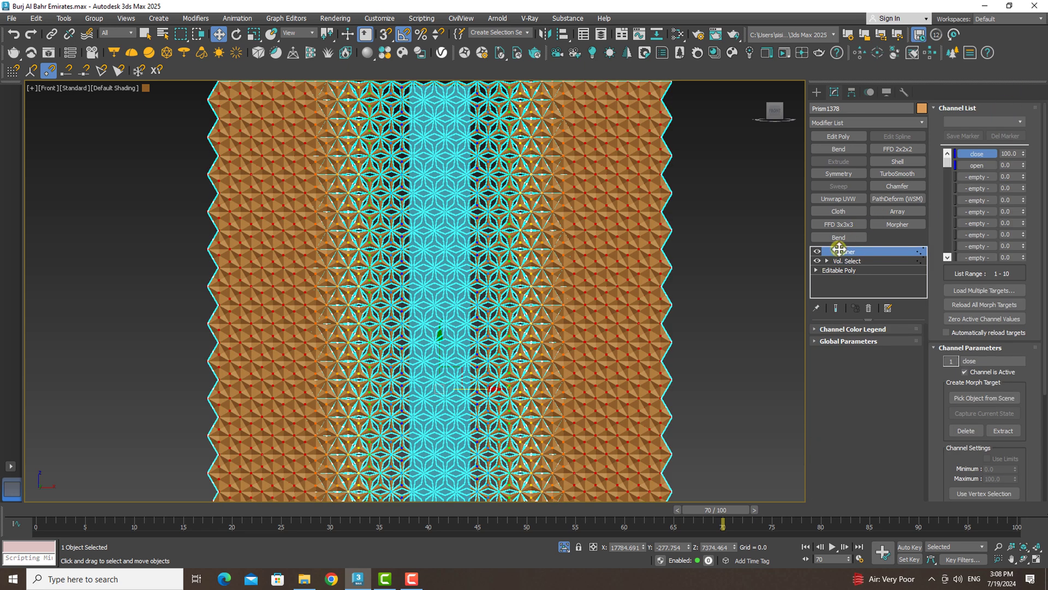
{"action": "scroll", "coordinate": [713, 283], "scroll_direction": "down", "scroll_amount": 2}
{"action": "left_click", "coordinate": [453, 357]}
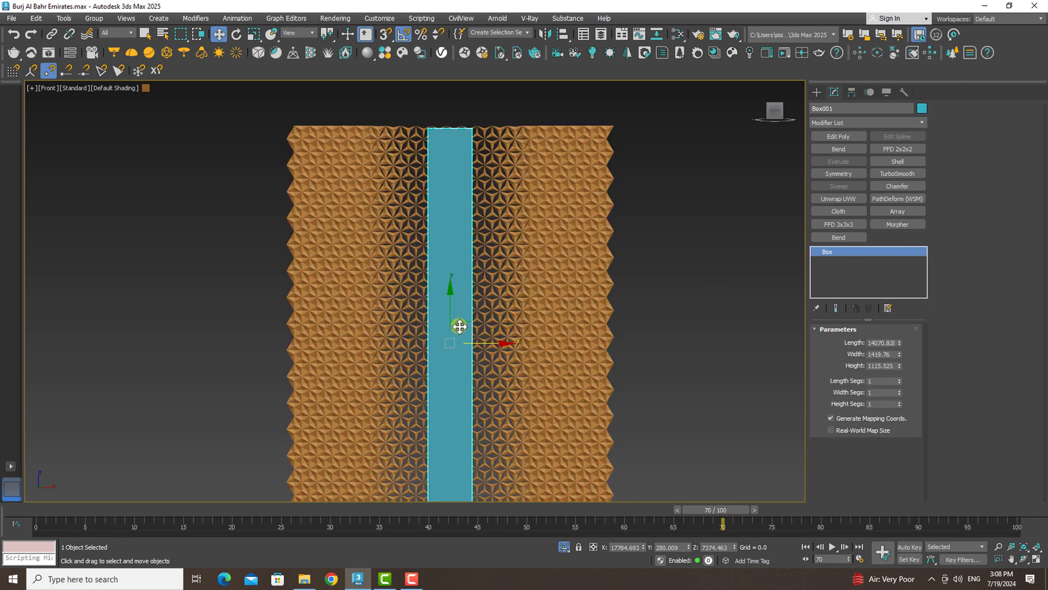
Rotate the Box001 strip to try tilting it both ways across the panel.
{"action": "middle_click_drag", "start_coordinate": [461, 325], "coordinate": [459, 322]}
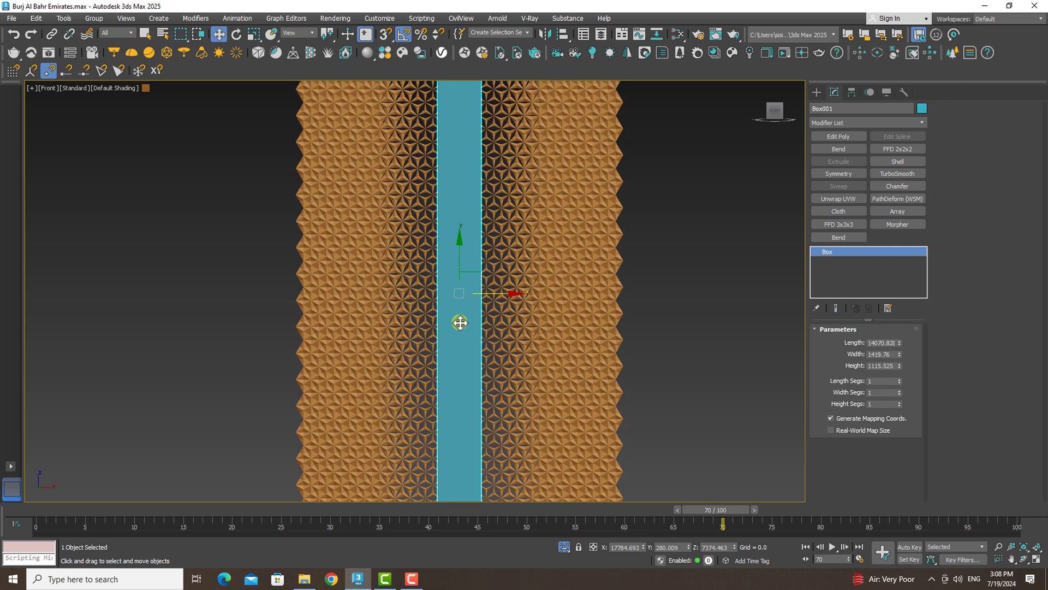
{"action": "key", "text": "e"}
{"action": "left_click_drag", "start_coordinate": [486, 250], "coordinate": [494, 271]}
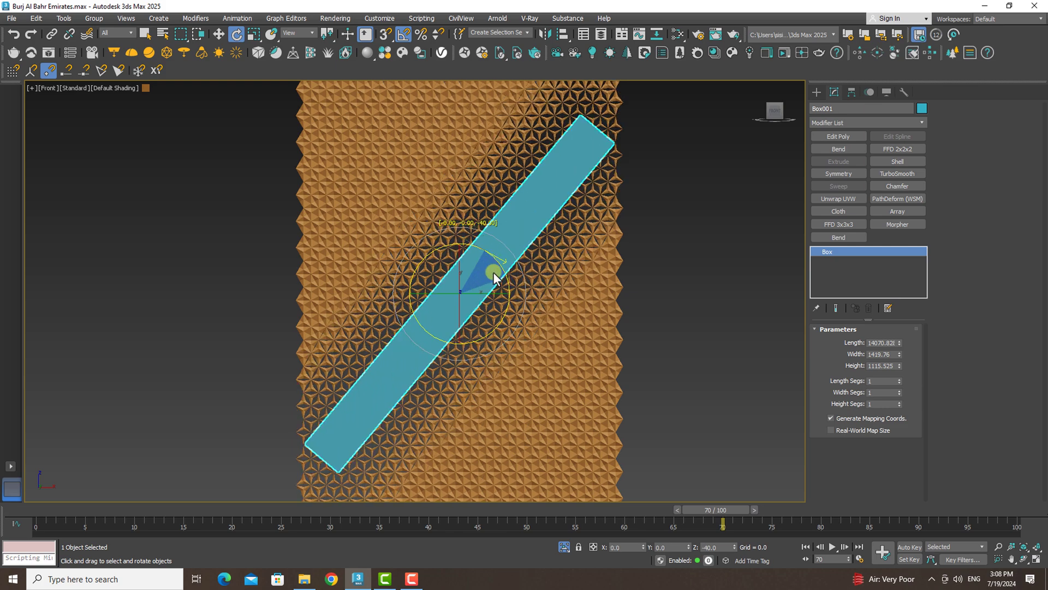
{"action": "scroll", "coordinate": [526, 277], "scroll_direction": "down", "scroll_amount": 1}
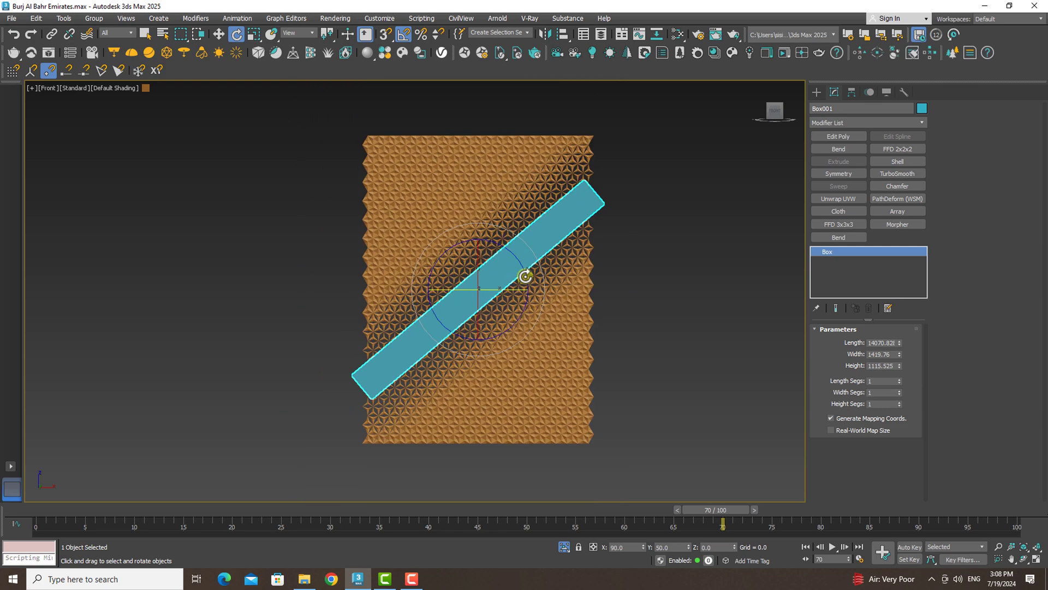
{"action": "mouse_move", "coordinate": [525, 276]}
{"action": "left_mouse_down"}
{"action": "mouse_move", "coordinate": [524, 238]}
{"action": "mouse_move", "coordinate": [525, 260]}
{"action": "left_mouse_up"}
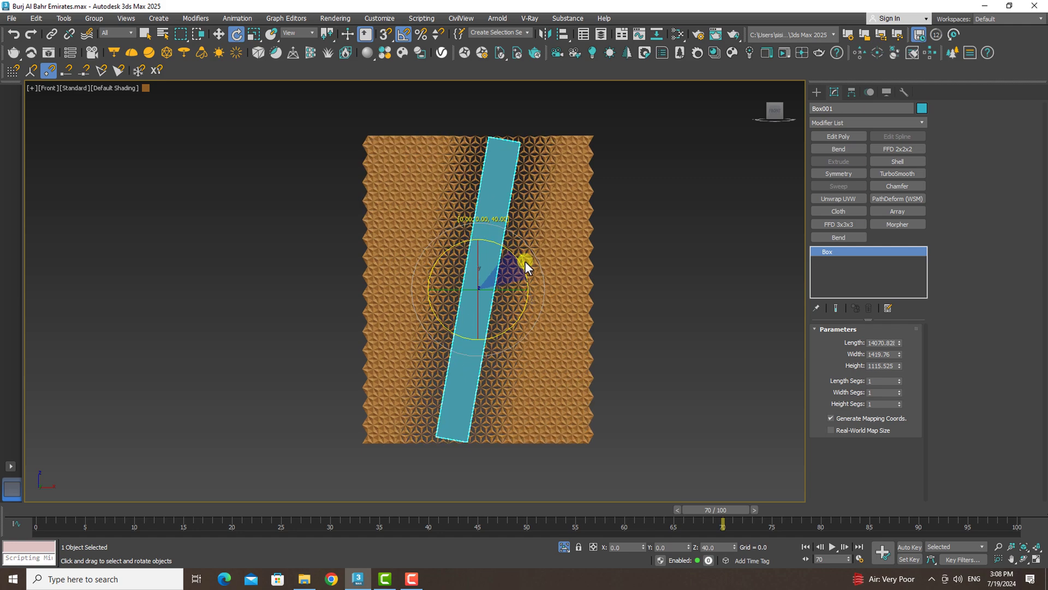
{"action": "scroll", "coordinate": [546, 267], "scroll_direction": "up", "scroll_amount": 2}
Widen the panel's soft selection falloff to 6150.586 and preview the close morph.
{"action": "left_click", "coordinate": [575, 275]}
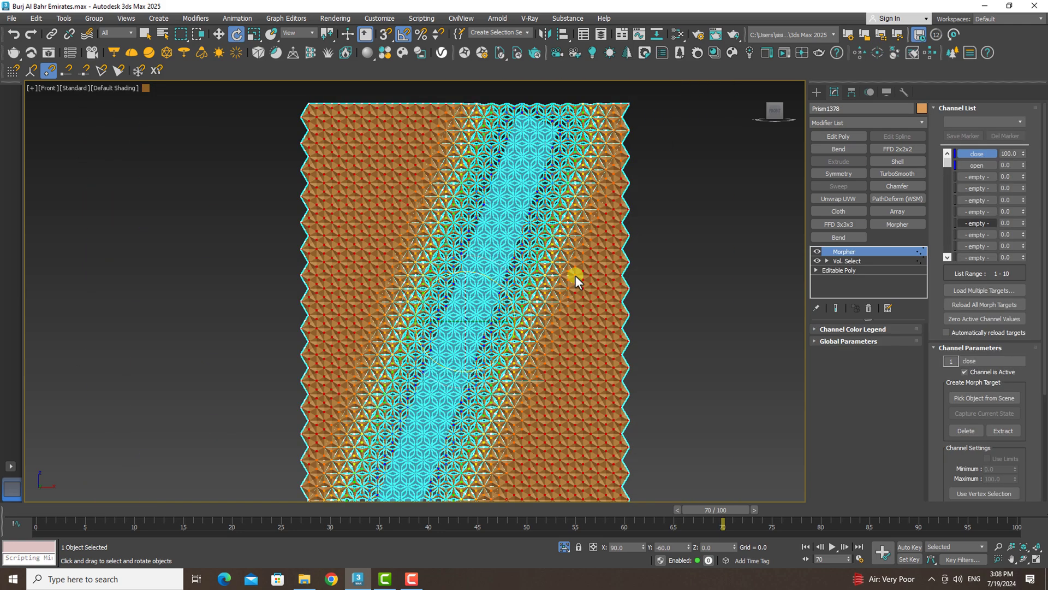
{"action": "left_click", "coordinate": [882, 260]}
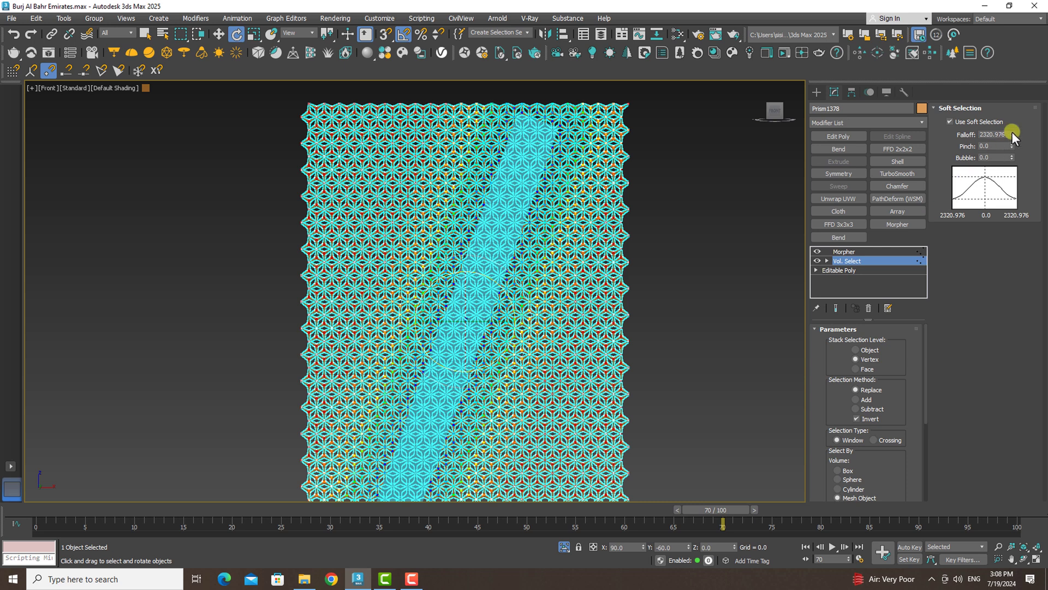
{"action": "left_click_drag", "start_coordinate": [1012, 136], "coordinate": [1021, 44]}
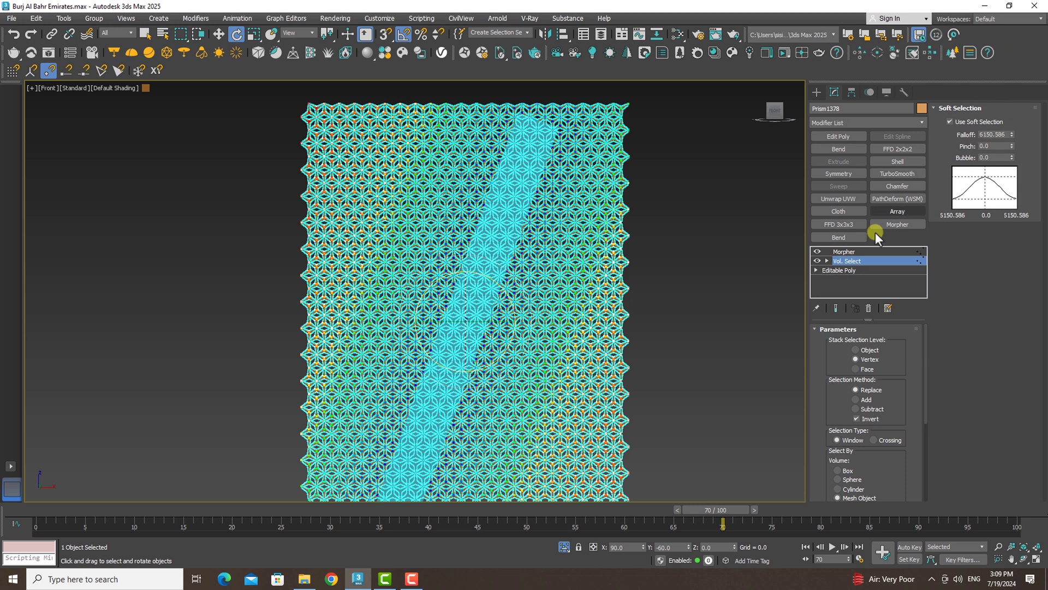
{"action": "left_click", "coordinate": [860, 252]}
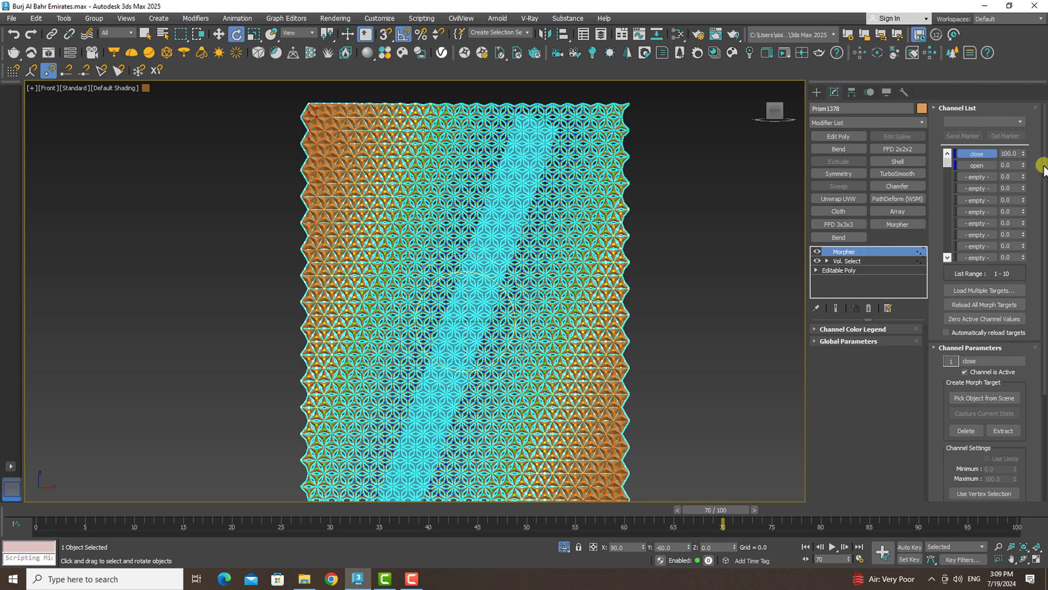
{"action": "left_click", "coordinate": [1023, 153]}
{"action": "left_click_drag", "start_coordinate": [1011, 153], "coordinate": [1012, 147]}
{"action": "left_click_drag", "start_coordinate": [1025, 153], "coordinate": [1030, 115]}
Rotate the blue strip to lean left, then right.
{"action": "left_click", "coordinate": [722, 273]}
{"action": "left_click", "coordinate": [511, 215]}
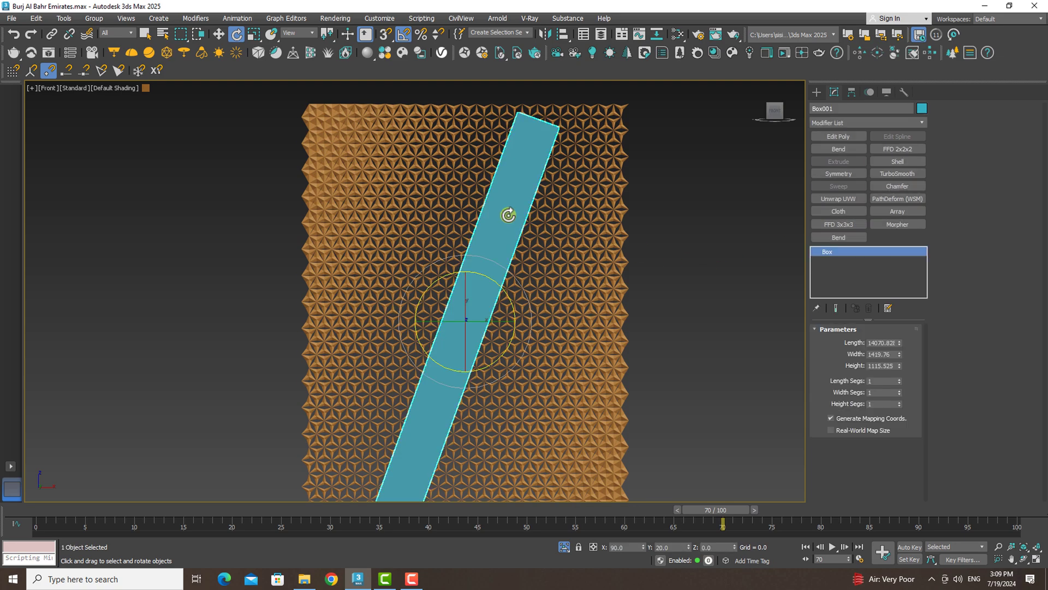
{"action": "left_click_drag", "start_coordinate": [510, 303], "coordinate": [509, 289]}
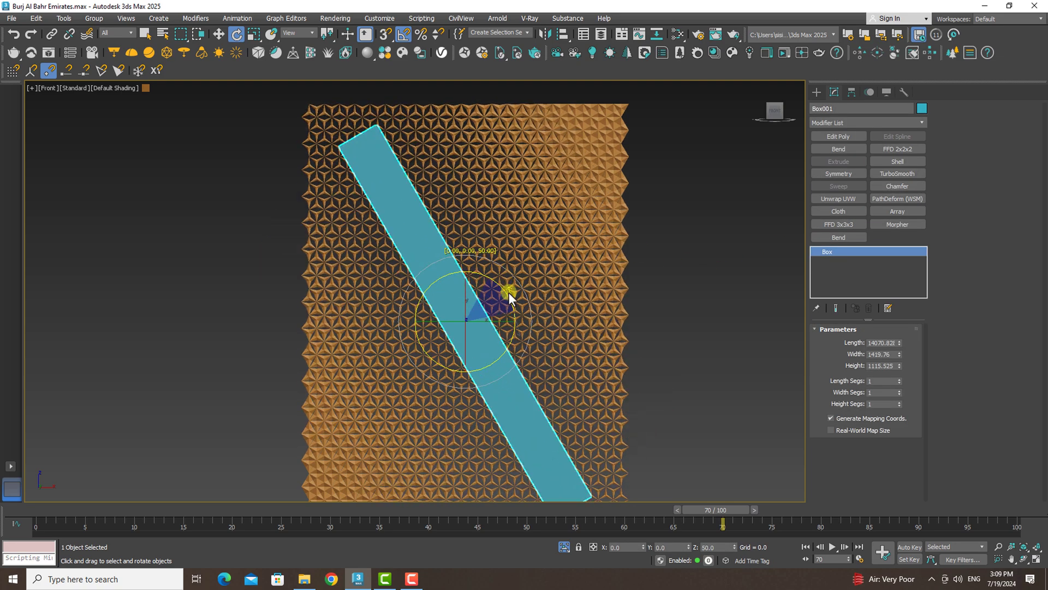
{"action": "left_click_drag", "start_coordinate": [509, 293], "coordinate": [503, 251]}
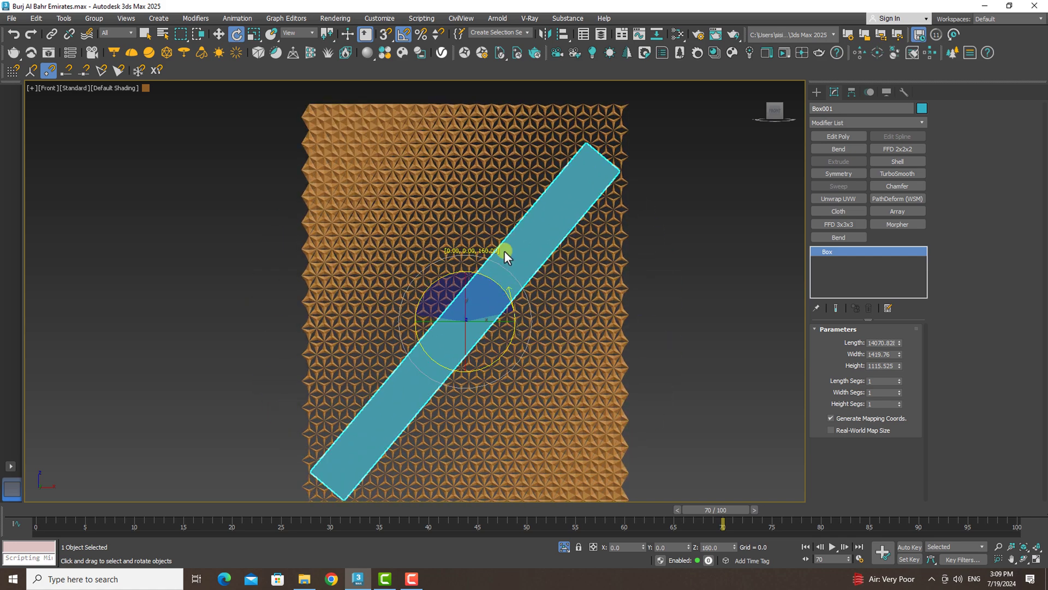
Reduce the panel's soft selection falloff to 3259.811.
{"action": "left_click", "coordinate": [595, 302]}
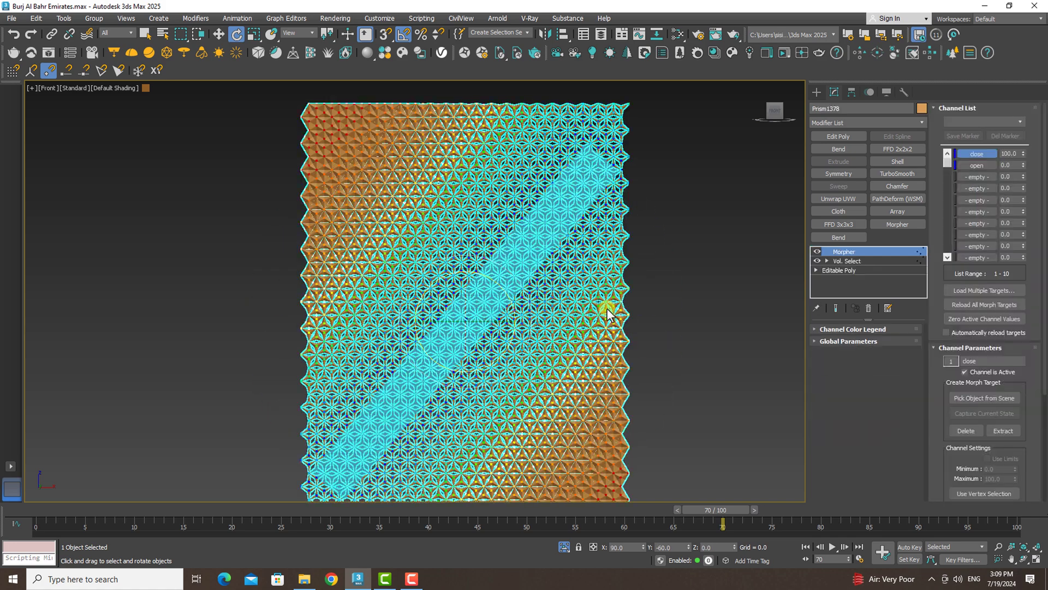
{"action": "left_click", "coordinate": [888, 261]}
{"action": "left_click_drag", "start_coordinate": [1011, 148], "coordinate": [1009, 167]}
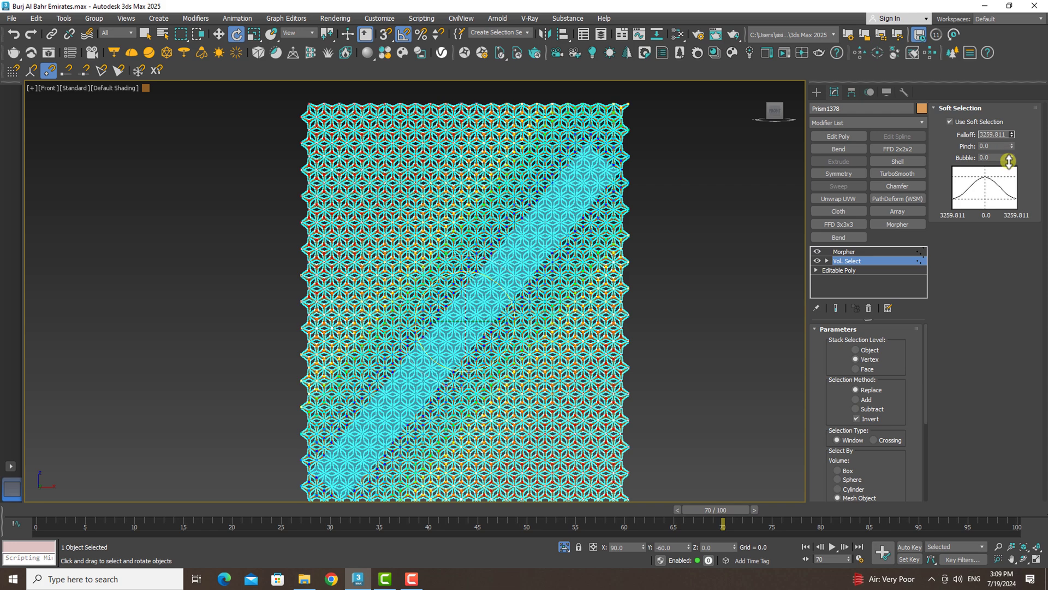
{"action": "left_click", "coordinate": [869, 250]}
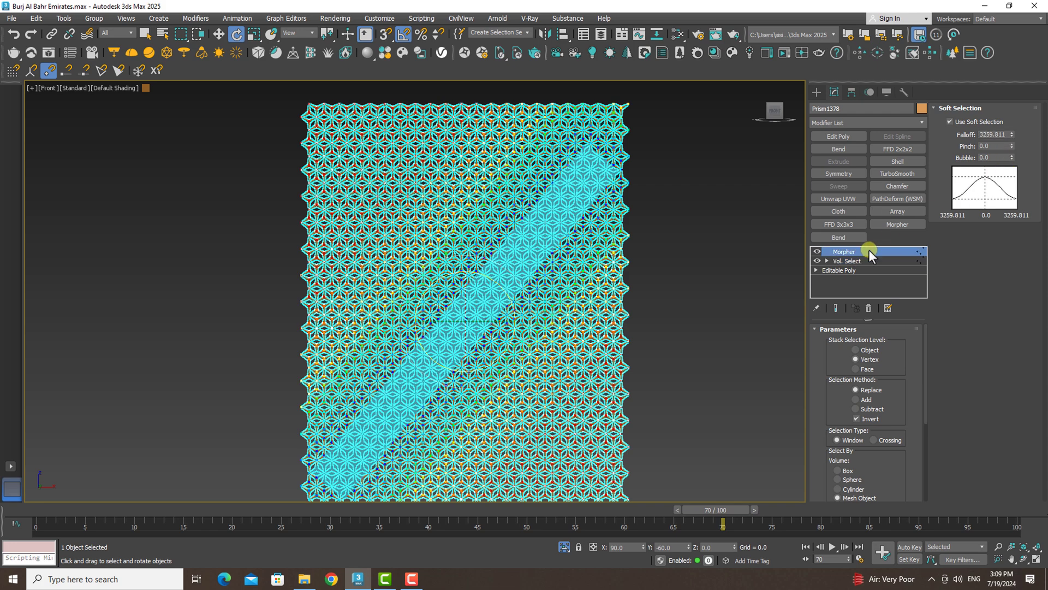
Rotate the blue strip back to upright.
{"action": "left_click", "coordinate": [546, 242]}
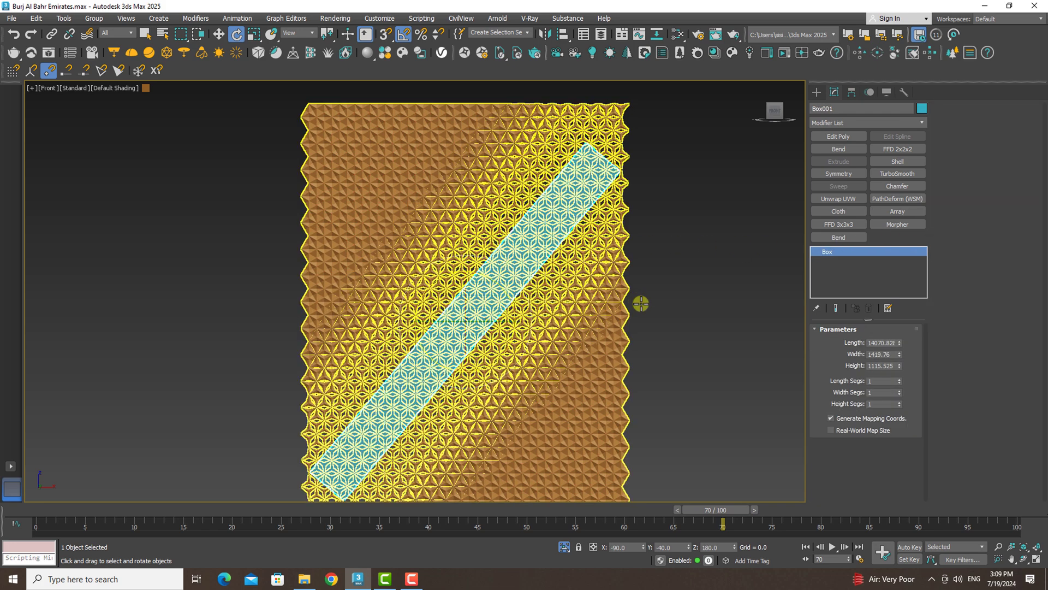
{"action": "left_click_drag", "start_coordinate": [501, 291], "coordinate": [499, 274]}
{"action": "scroll", "coordinate": [499, 274], "scroll_direction": "down", "scroll_amount": 3}
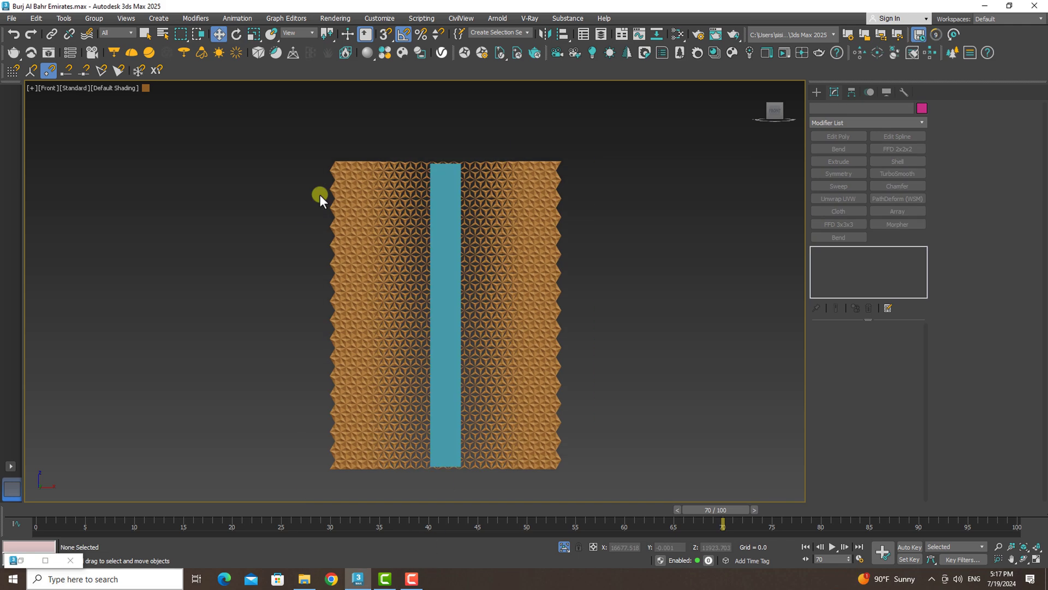
{"action": "right_click", "coordinate": [320, 194]}
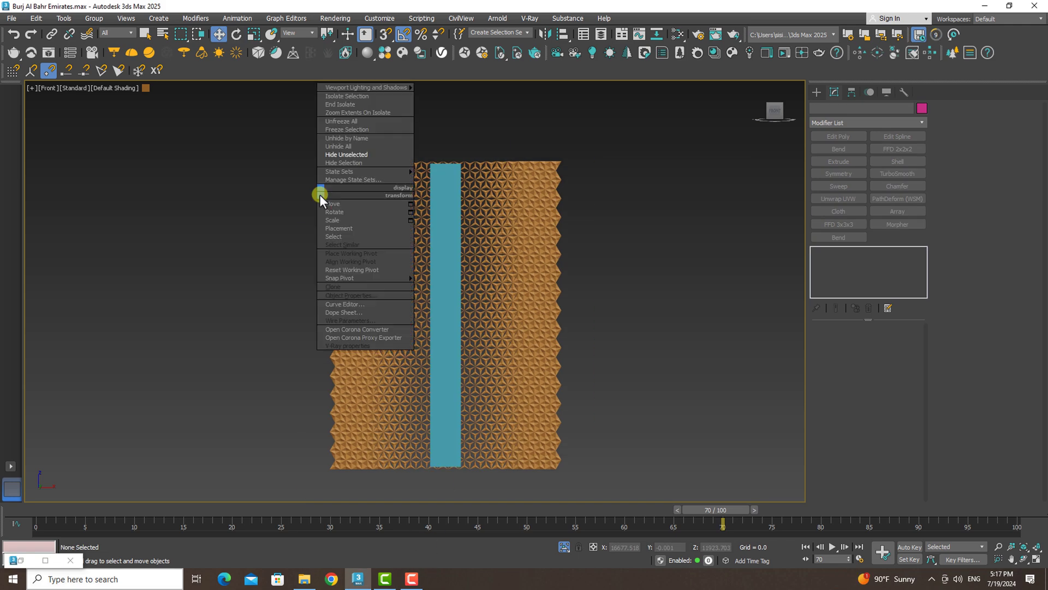
Unhide all hidden objects in the scene.
{"action": "left_click", "coordinate": [334, 148]}
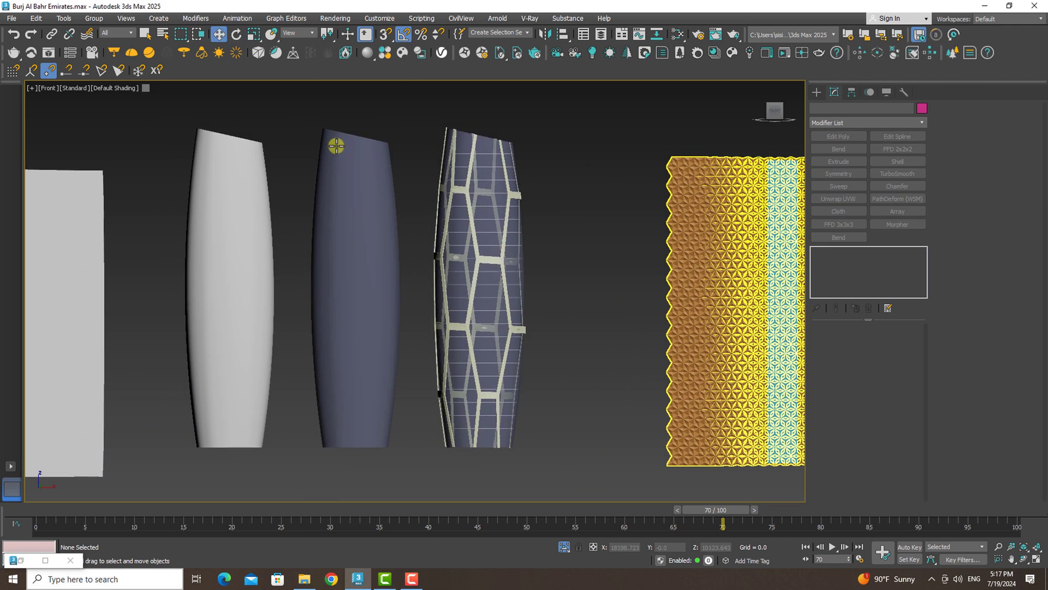
{"action": "scroll", "coordinate": [407, 269], "scroll_direction": "down", "scroll_amount": 3}
{"action": "left_click", "coordinate": [411, 276]}
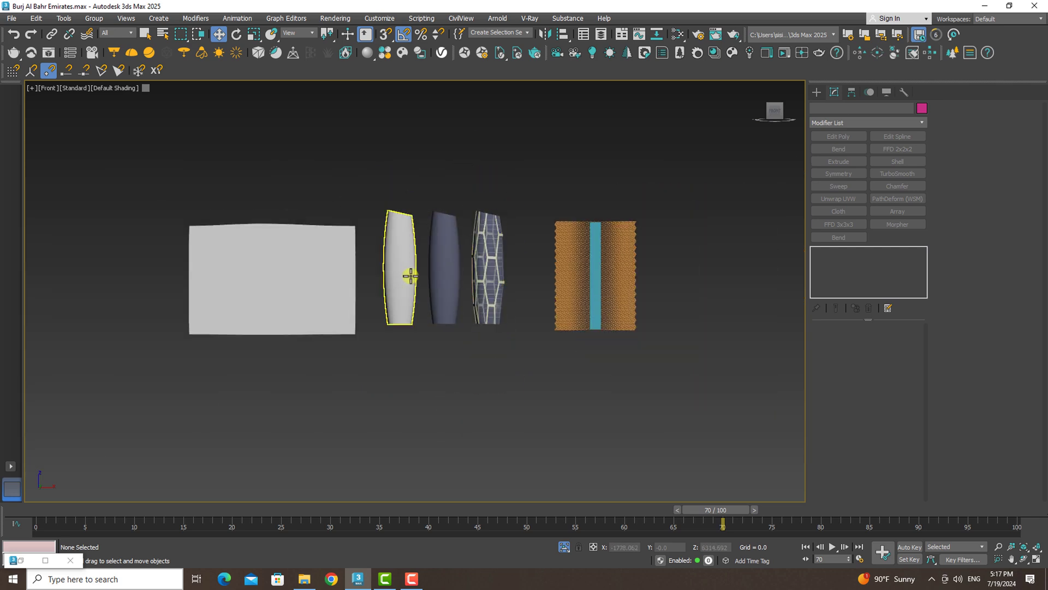
Preview Line006's Morpher channel Line003 at 100, reshaping the box into the tower.
{"action": "left_click", "coordinate": [336, 294]}
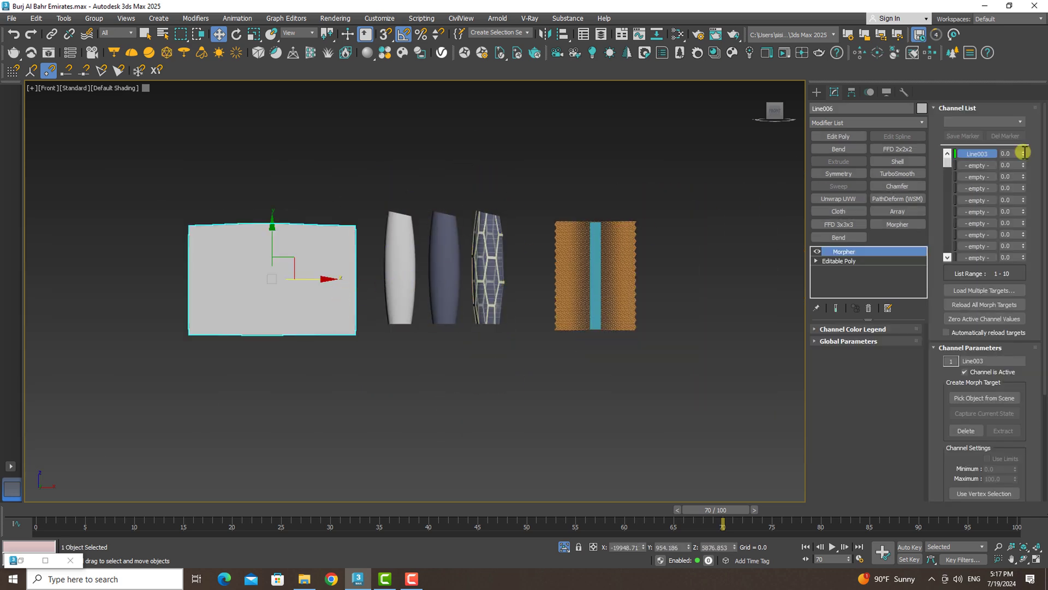
{"action": "left_click_drag", "start_coordinate": [1023, 153], "coordinate": [1035, 88]}
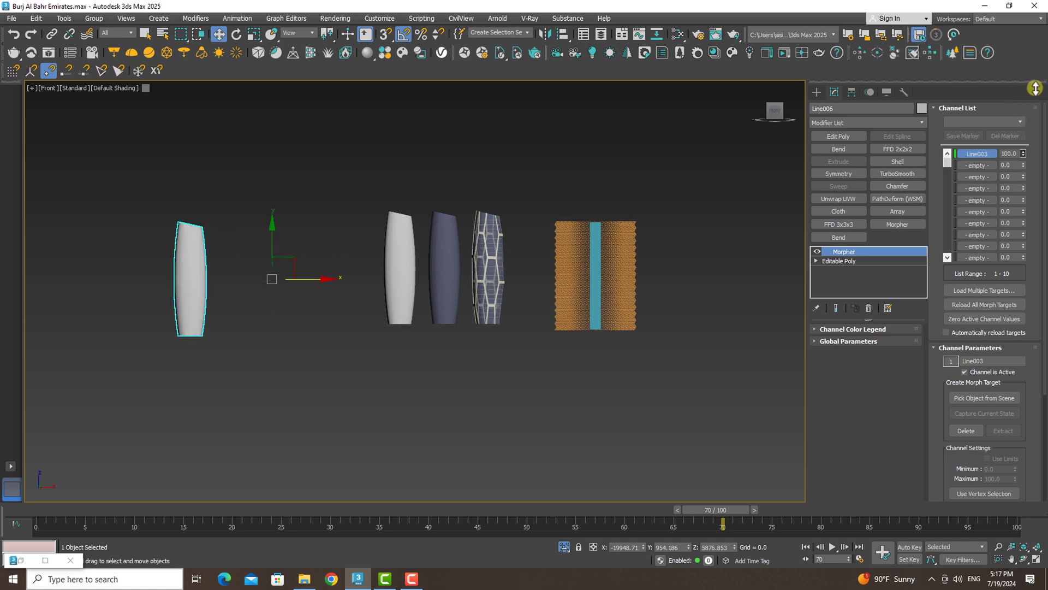
{"action": "right_click", "coordinate": [1036, 88]}
{"action": "left_click", "coordinate": [401, 252]}
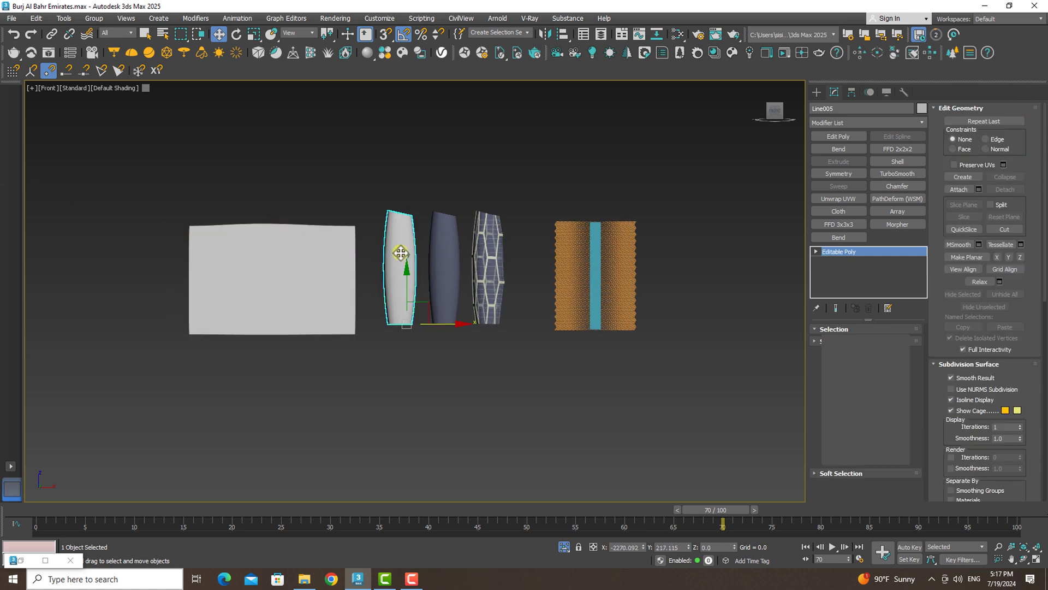
Move the white tower Line005 up and to the right.
{"action": "middle_click_drag", "start_coordinate": [401, 252], "coordinate": [349, 329], "text": "alt"}
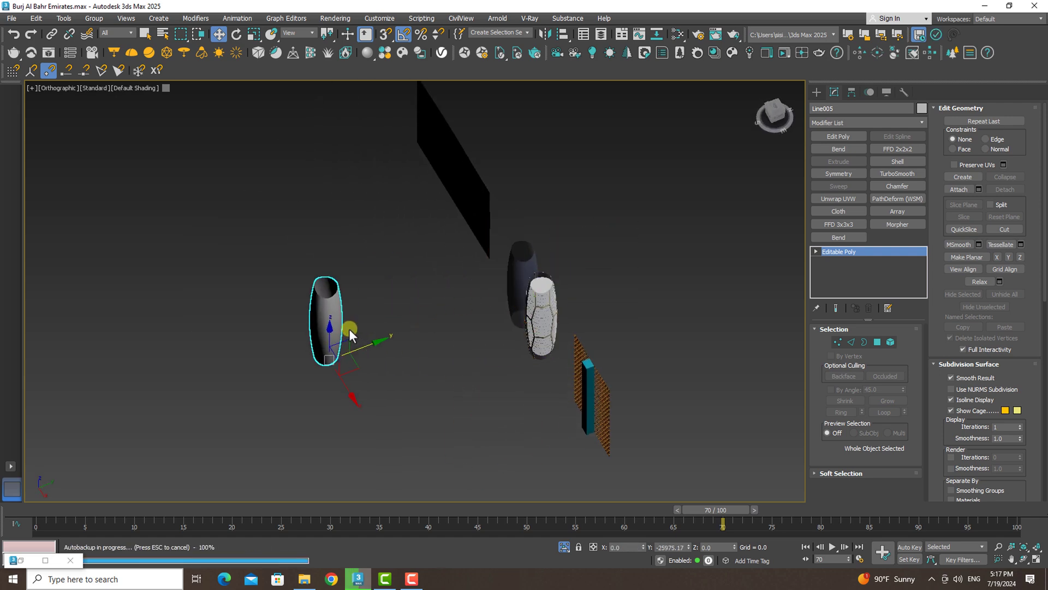
{"action": "left_click_drag", "start_coordinate": [349, 329], "coordinate": [389, 311]}
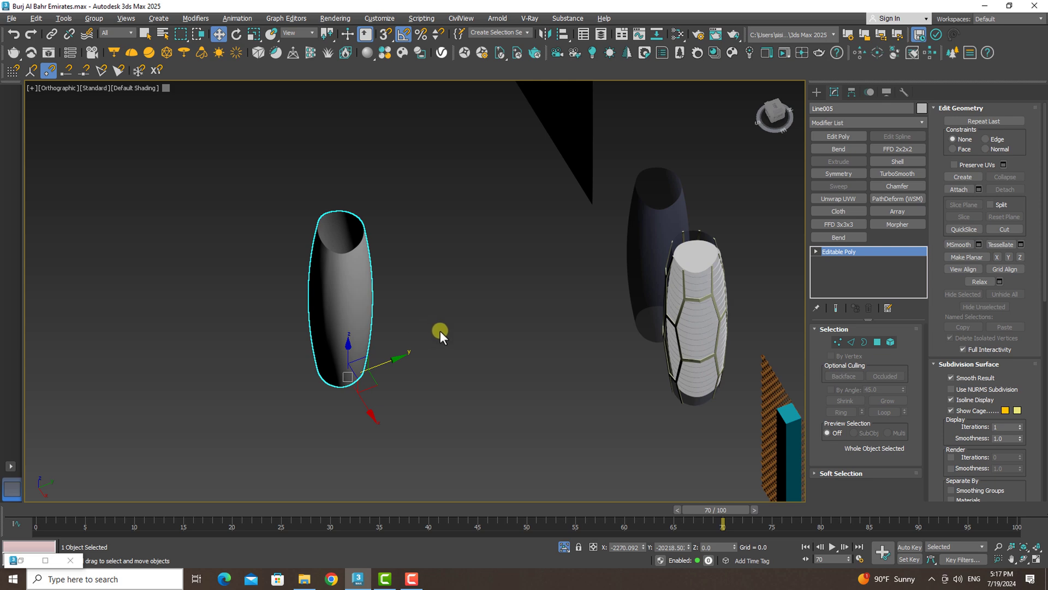
{"action": "middle_click_drag", "start_coordinate": [440, 331], "coordinate": [441, 331], "text": "alt"}
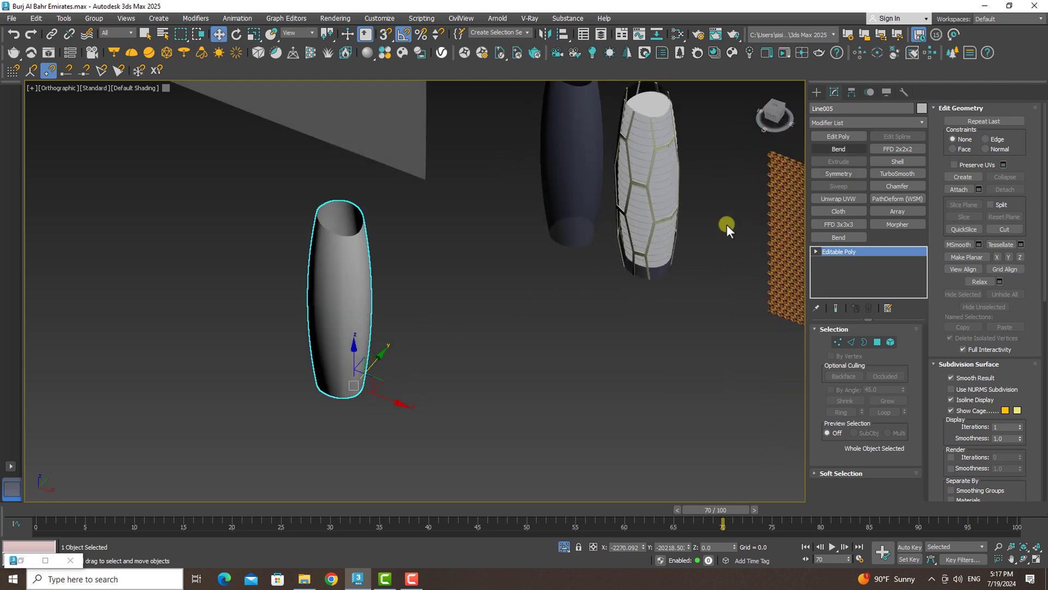
Give Line005 a Shell with outer amount 300 and add Edit Poly on top.
{"action": "left_click", "coordinate": [898, 161]}
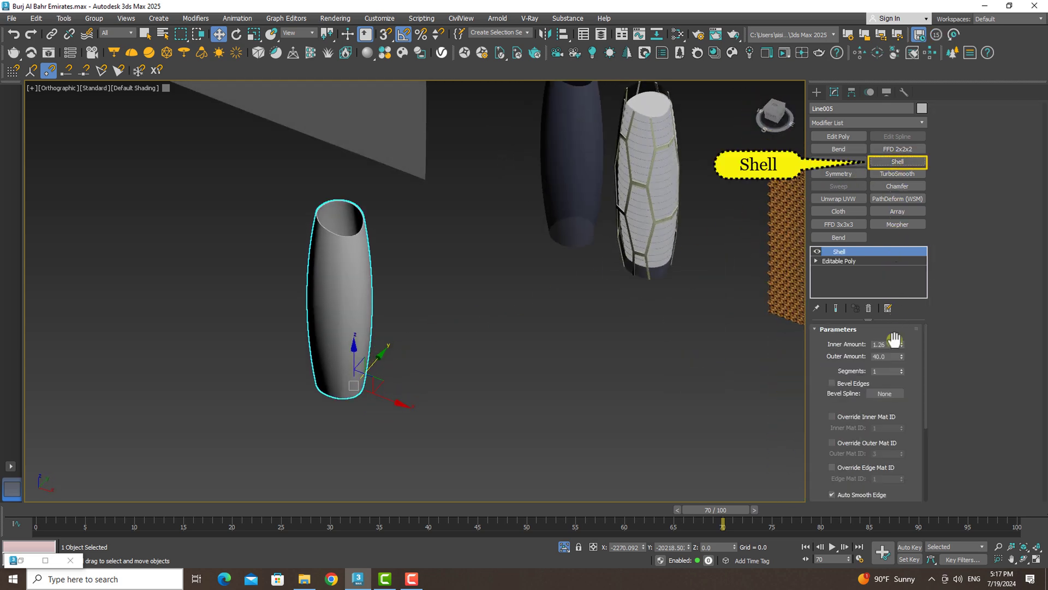
{"action": "double_click", "coordinate": [887, 356]}
{"action": "type", "text": "00"}
{"action": "key", "text": "Return"}
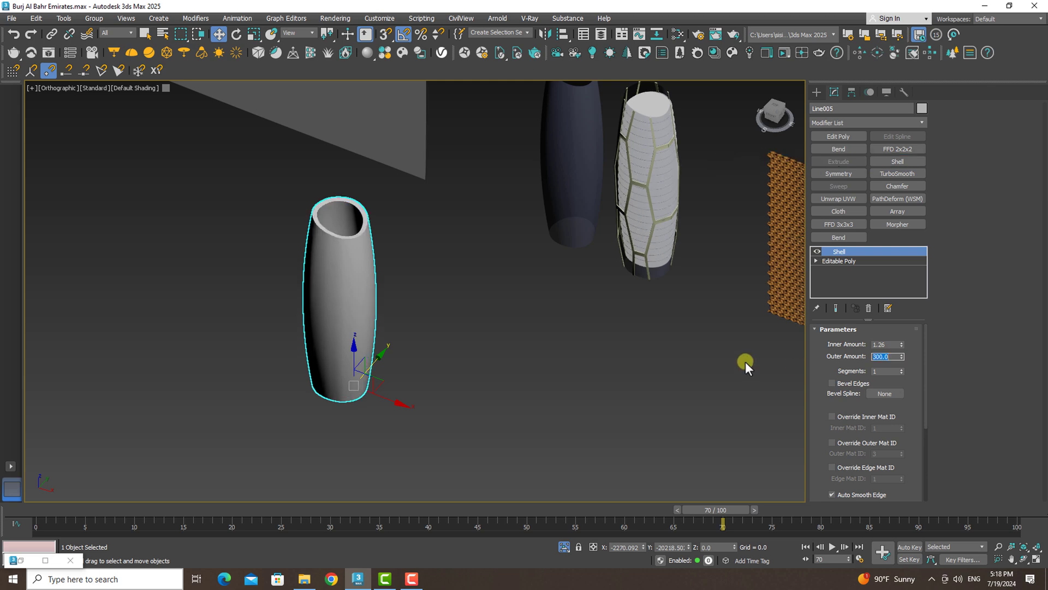
{"action": "left_click", "coordinate": [837, 137]}
Delete the tower's rim and inner top polygons, keeping only the outer shell.
{"action": "left_click", "coordinate": [996, 120]}
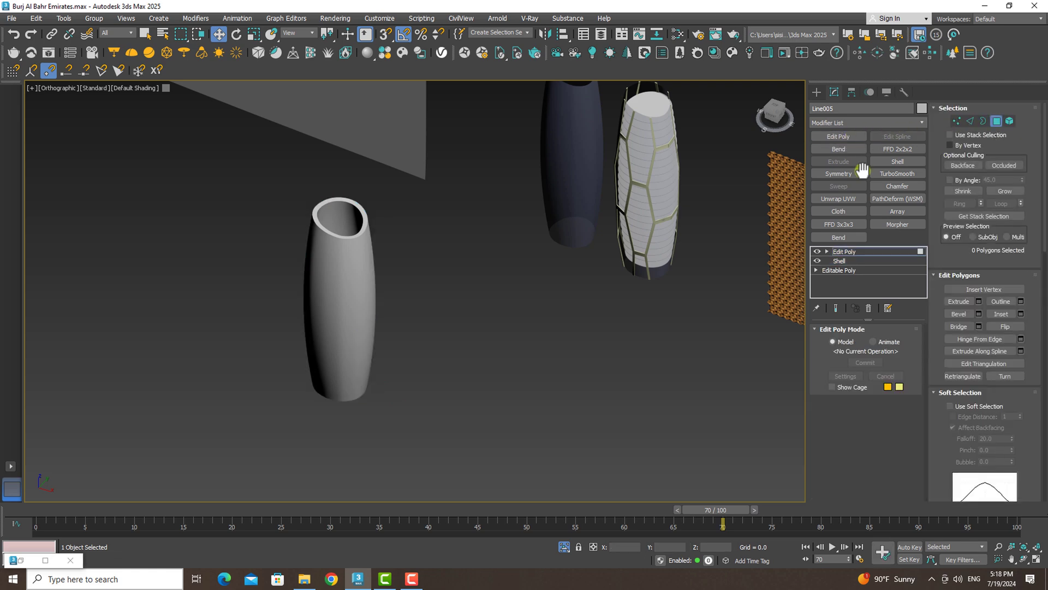
{"action": "key", "text": "F4"}
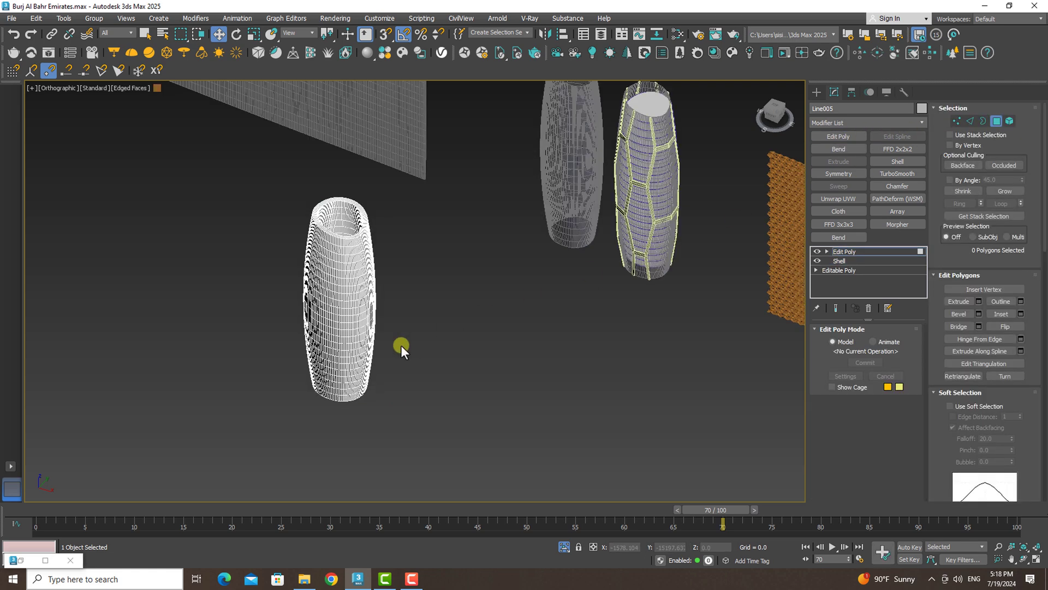
{"action": "key", "text": "F4"}
{"action": "key", "text": "F4"}
{"action": "key", "text": "z"}
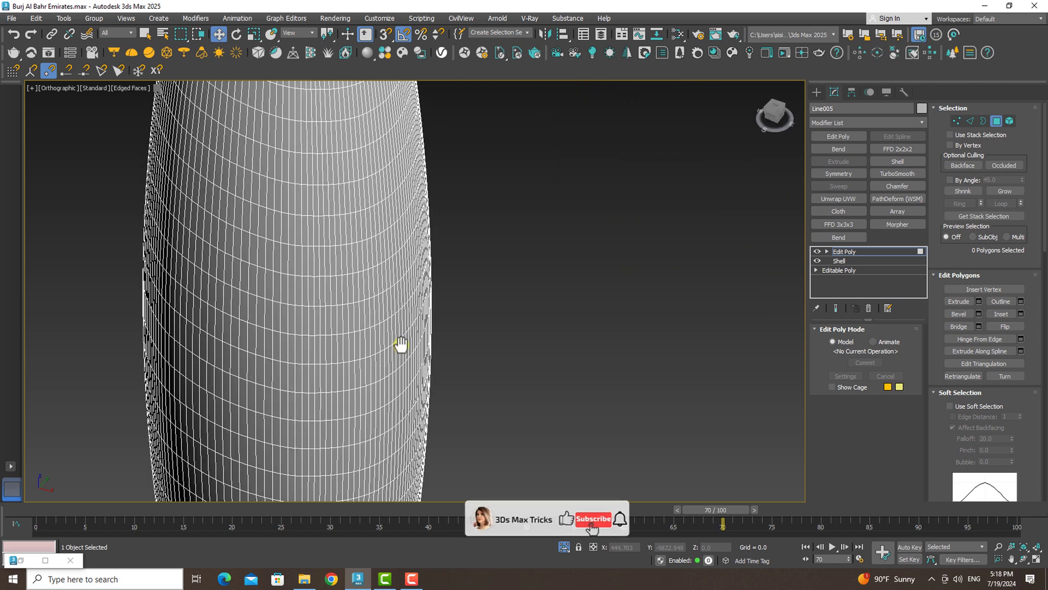
{"action": "left_click", "coordinate": [950, 180]}
{"action": "left_click", "coordinate": [325, 278]}
{"action": "key", "text": "ctrl+a"}
{"action": "middle_click_drag", "start_coordinate": [322, 274], "coordinate": [375, 335], "text": "alt"}
{"action": "key", "text": "ctrl+z"}
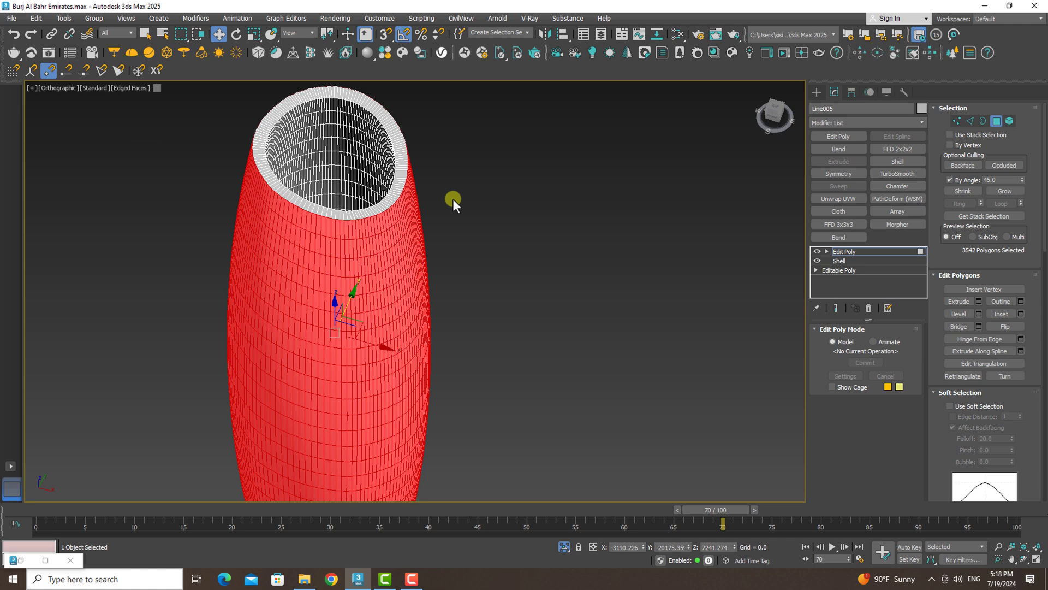
{"action": "key", "text": "ctrl+i"}
{"action": "key", "text": "Delete"}
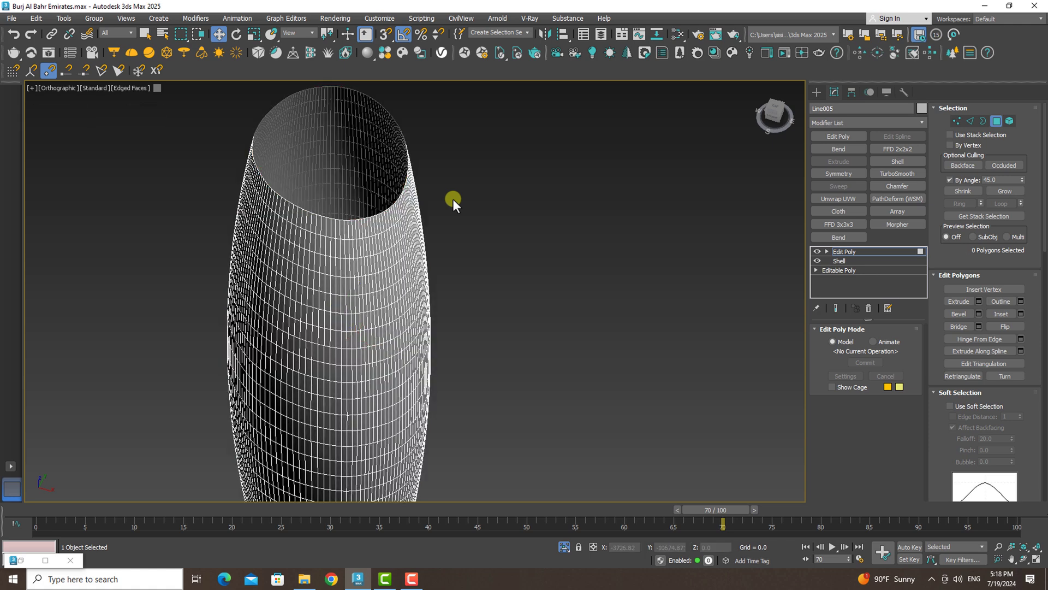
Select one vertical edge loop of 23 edges in Top view and split it.
{"action": "left_click", "coordinate": [971, 120]}
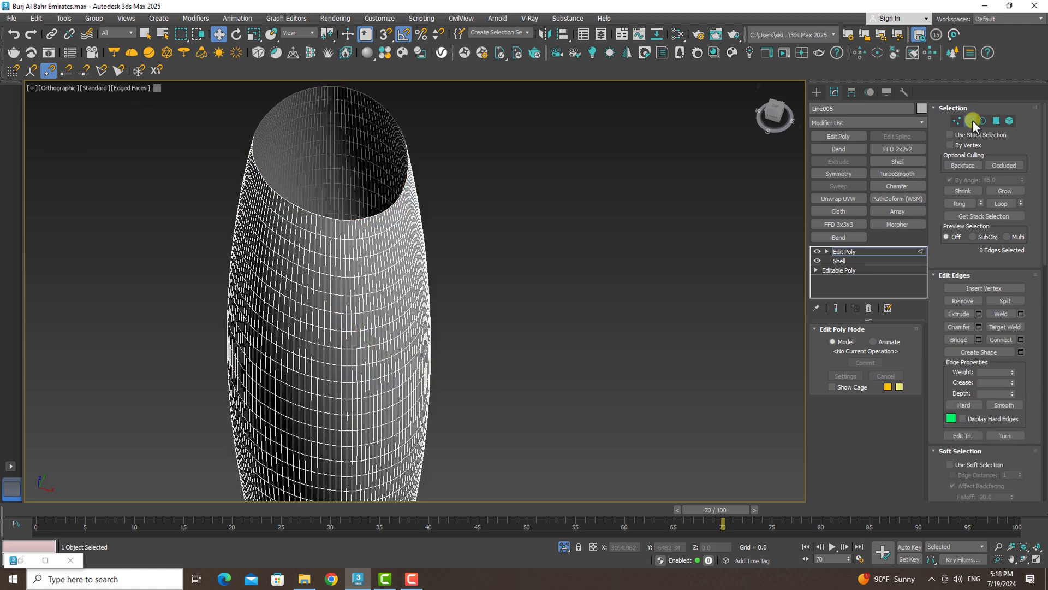
{"action": "key", "text": "t"}
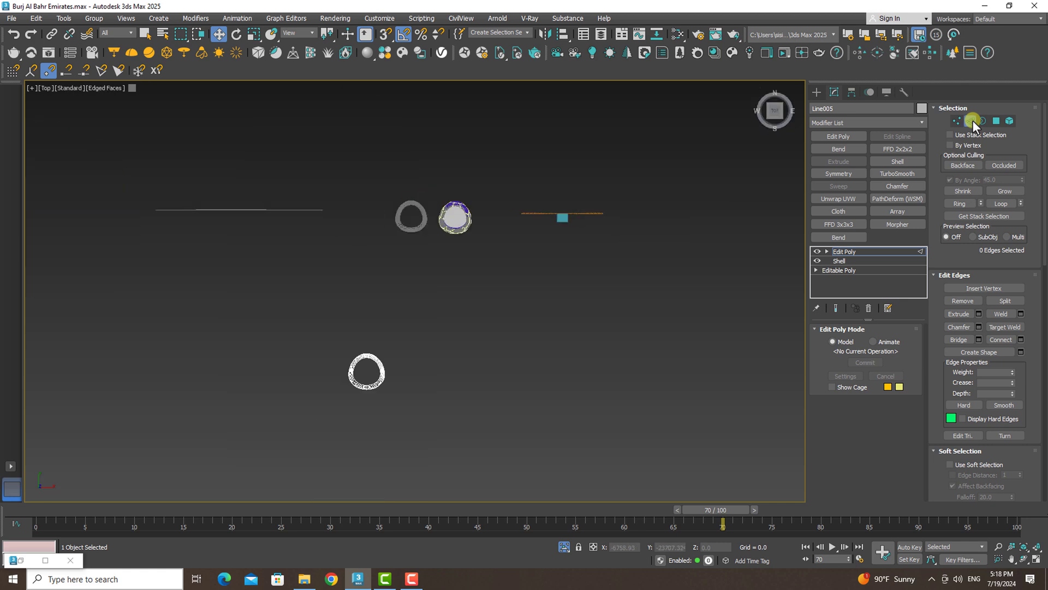
{"action": "middle_click_drag", "start_coordinate": [453, 400], "coordinate": [425, 387], "text": "alt"}
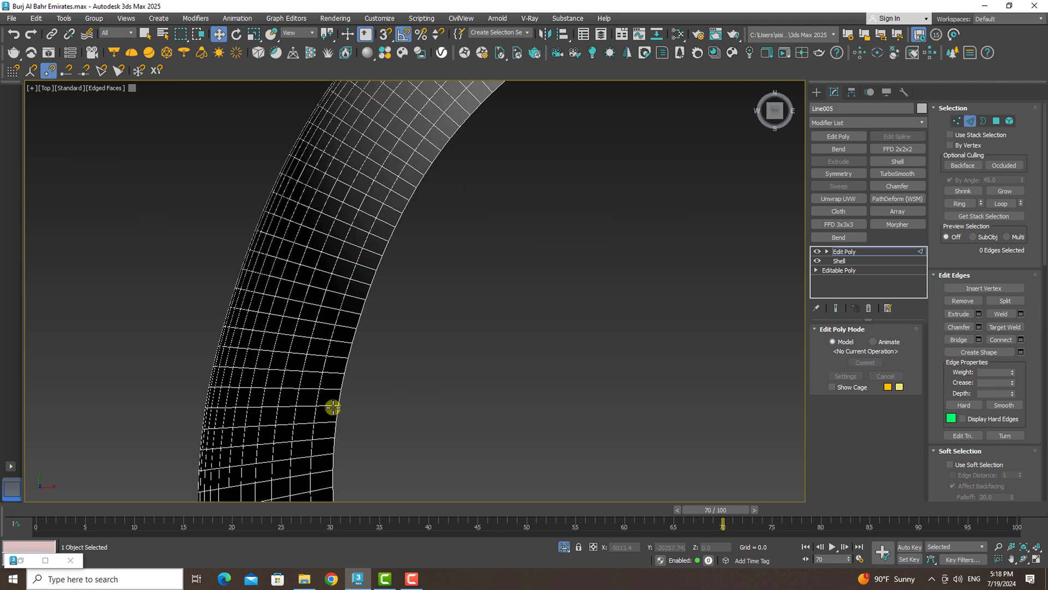
{"action": "double_click", "coordinate": [330, 406]}
{"action": "scroll", "coordinate": [330, 406], "scroll_direction": "down", "scroll_amount": 5}
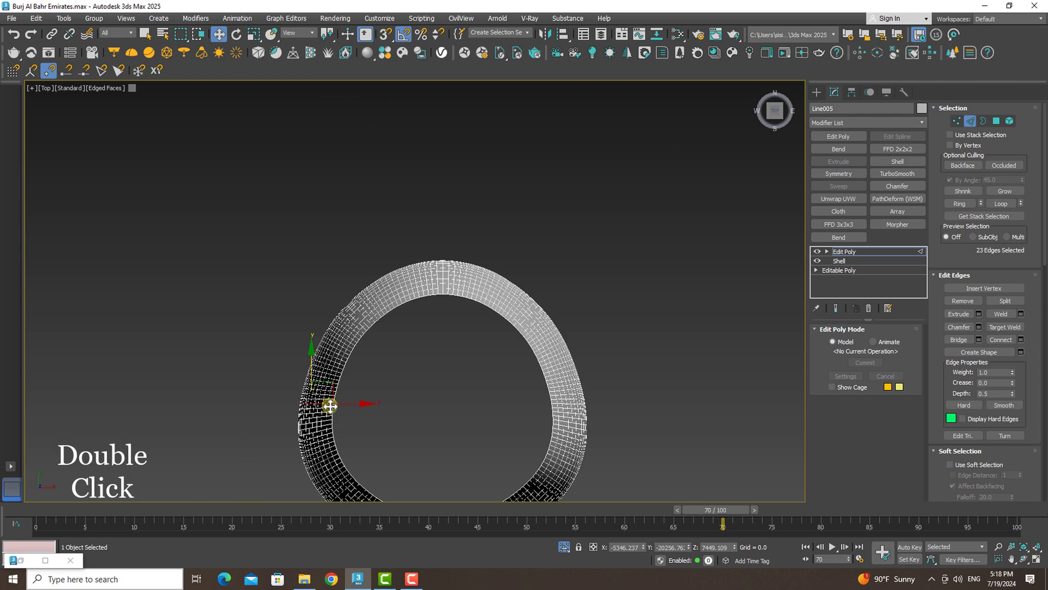
{"action": "middle_click_drag", "start_coordinate": [331, 406], "coordinate": [330, 405], "text": "alt"}
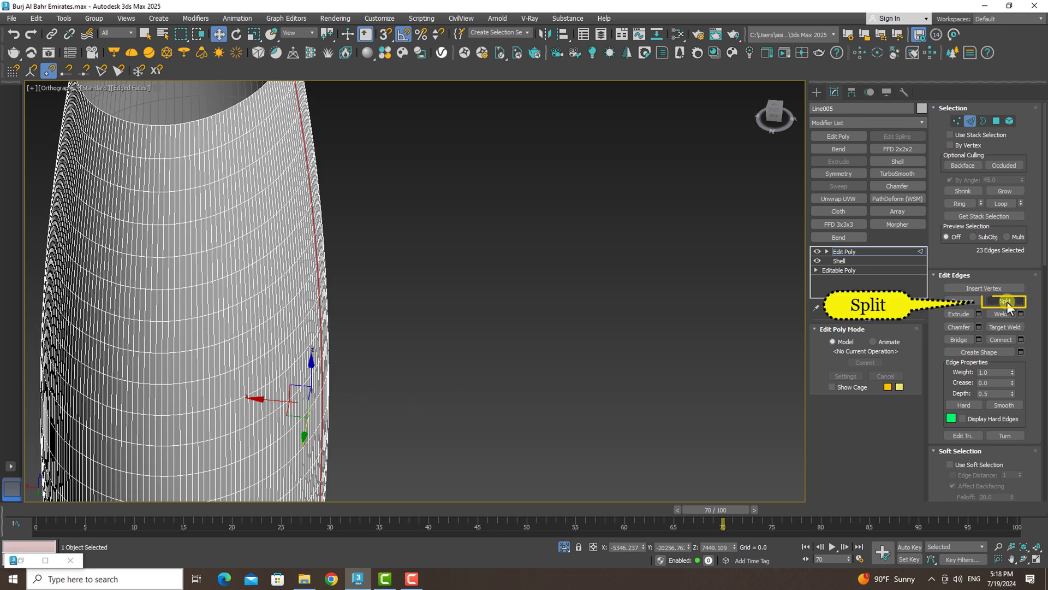
{"action": "left_click", "coordinate": [972, 122]}
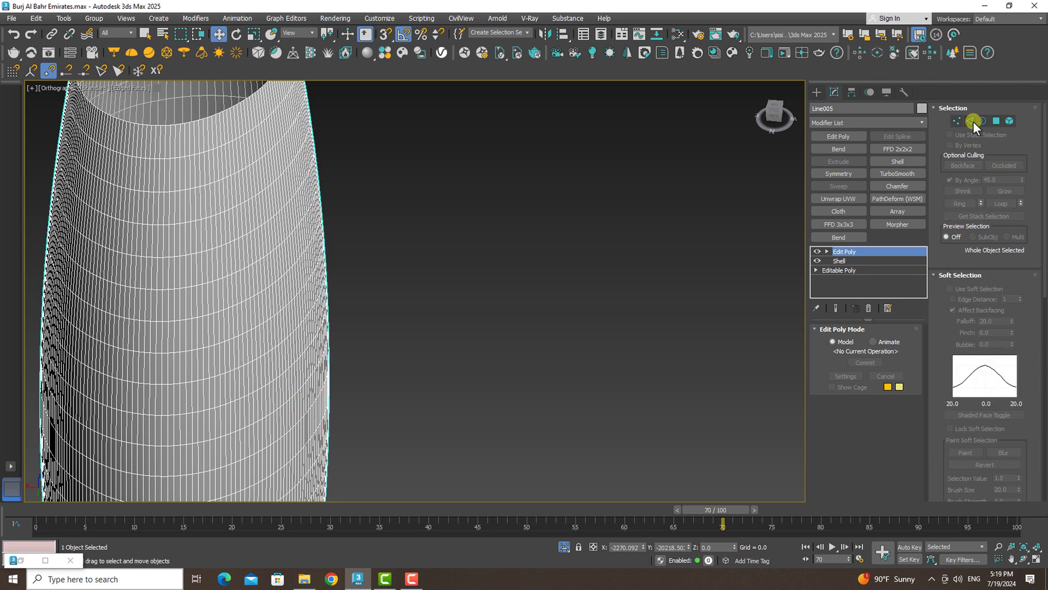
Add an Unwrap UVW modifier to the tower shell and open the UV Editor.
{"action": "left_click", "coordinate": [847, 199]}
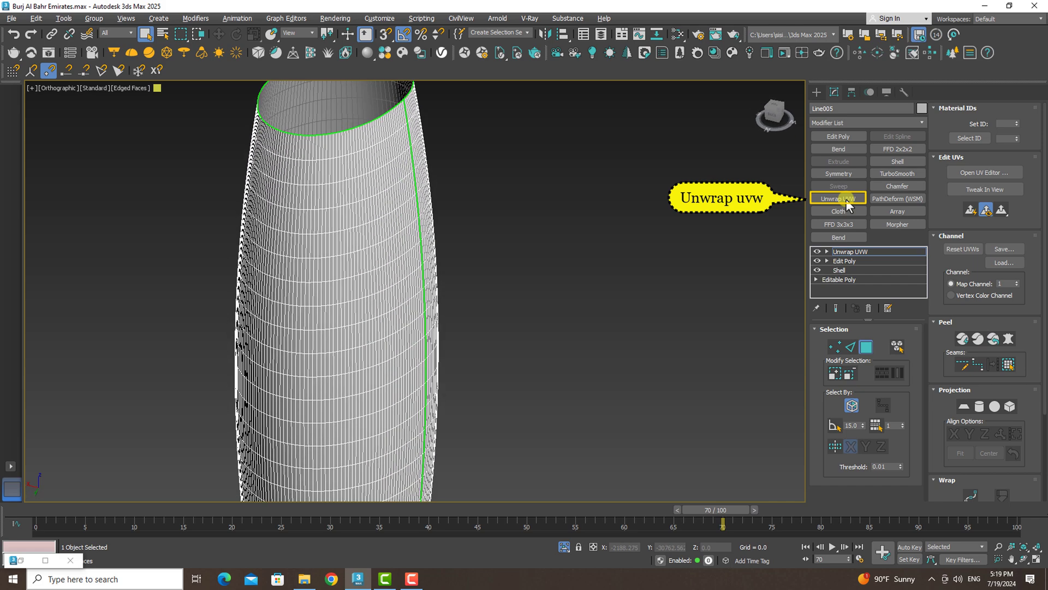
{"action": "left_click", "coordinate": [999, 175]}
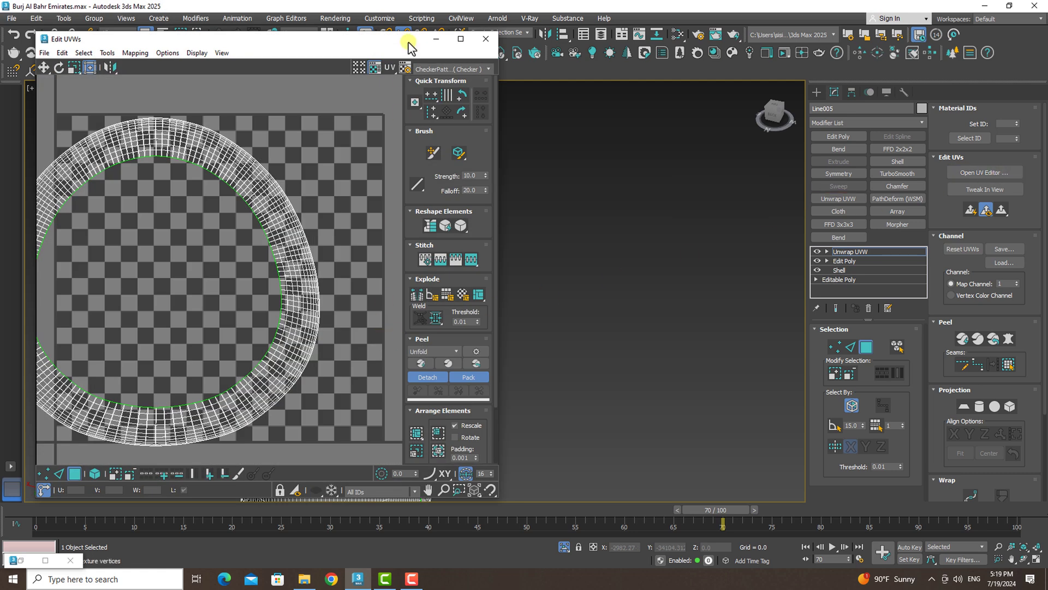
{"action": "left_click_drag", "start_coordinate": [409, 39], "coordinate": [546, 25]}
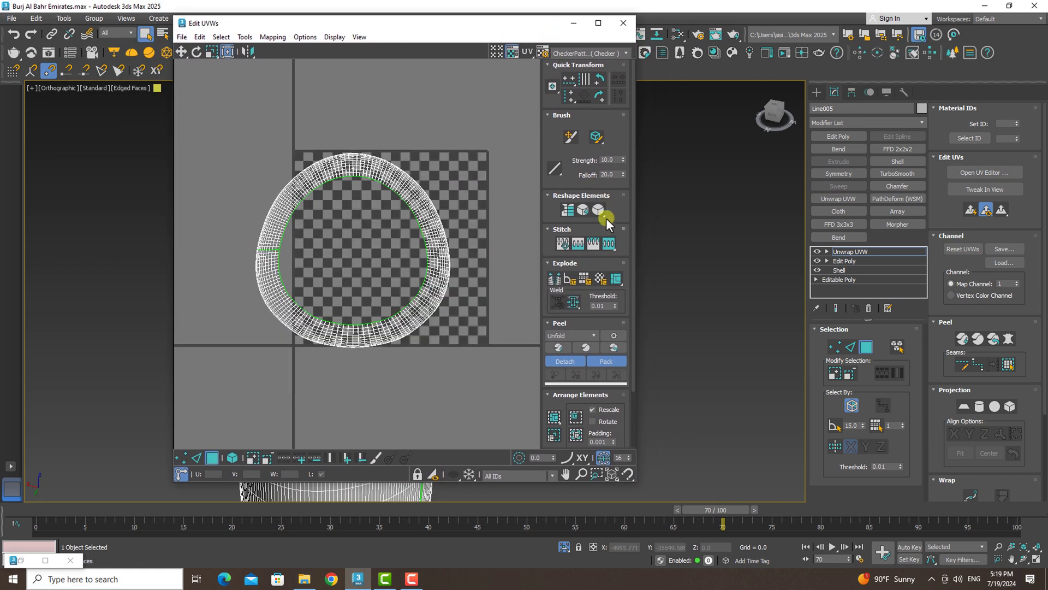
Relax the UVs by Polygon Angles, then by Edge Angles, and select the whole UV shell.
{"action": "left_click", "coordinate": [601, 213]}
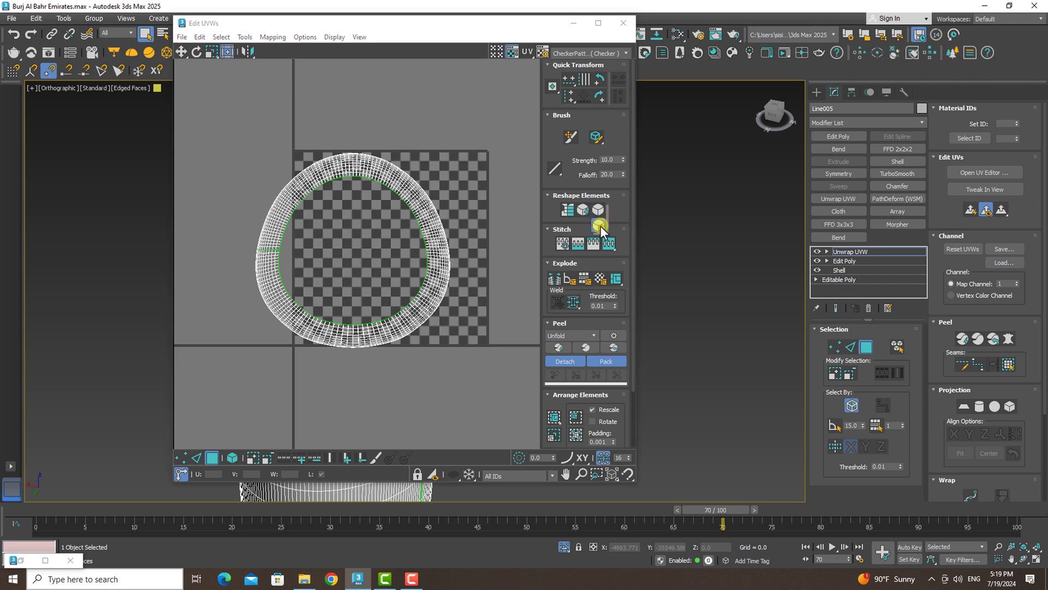
{"action": "left_click", "coordinate": [601, 225]}
{"action": "left_click", "coordinate": [276, 99]}
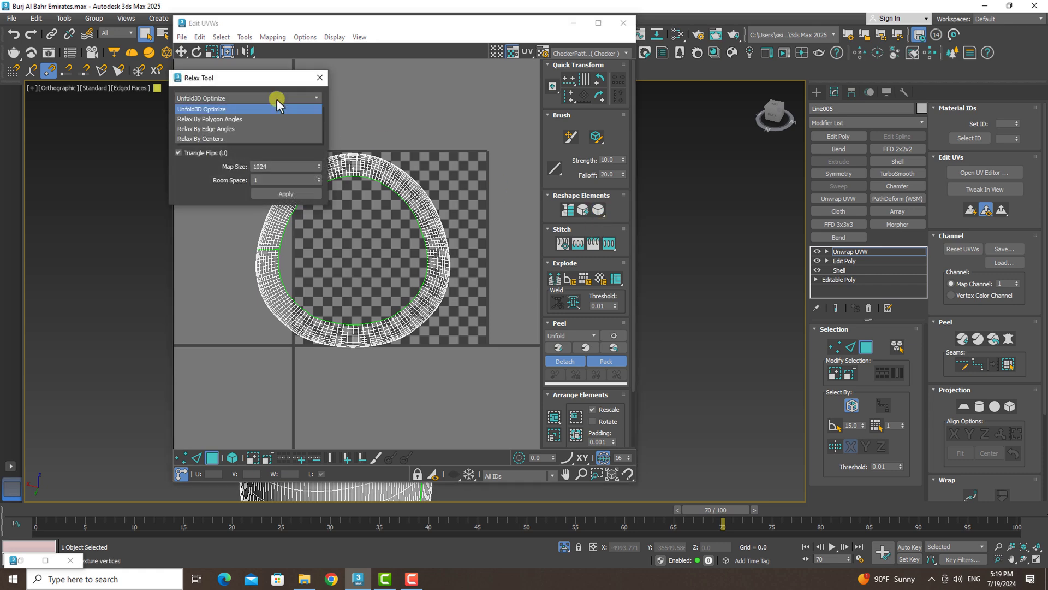
{"action": "left_click", "coordinate": [247, 120]}
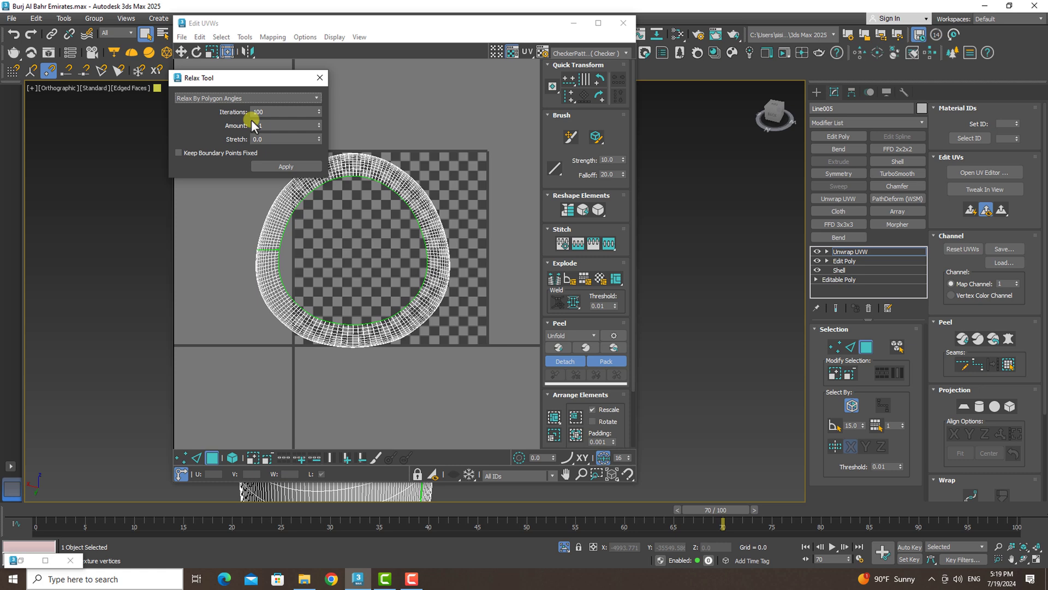
{"action": "left_click", "coordinate": [263, 161]}
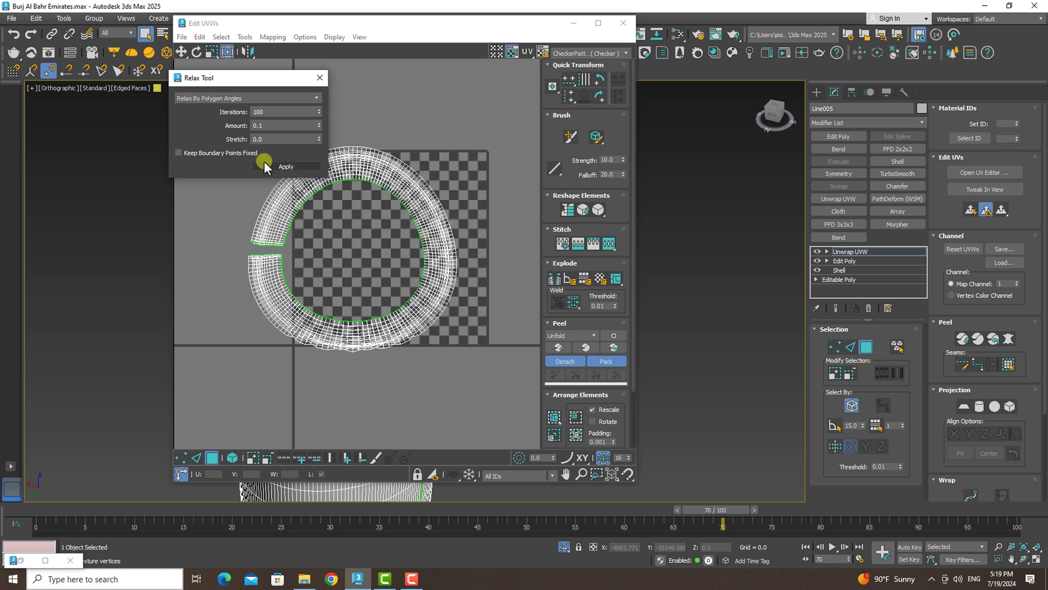
{"action": "left_click", "coordinate": [277, 96]}
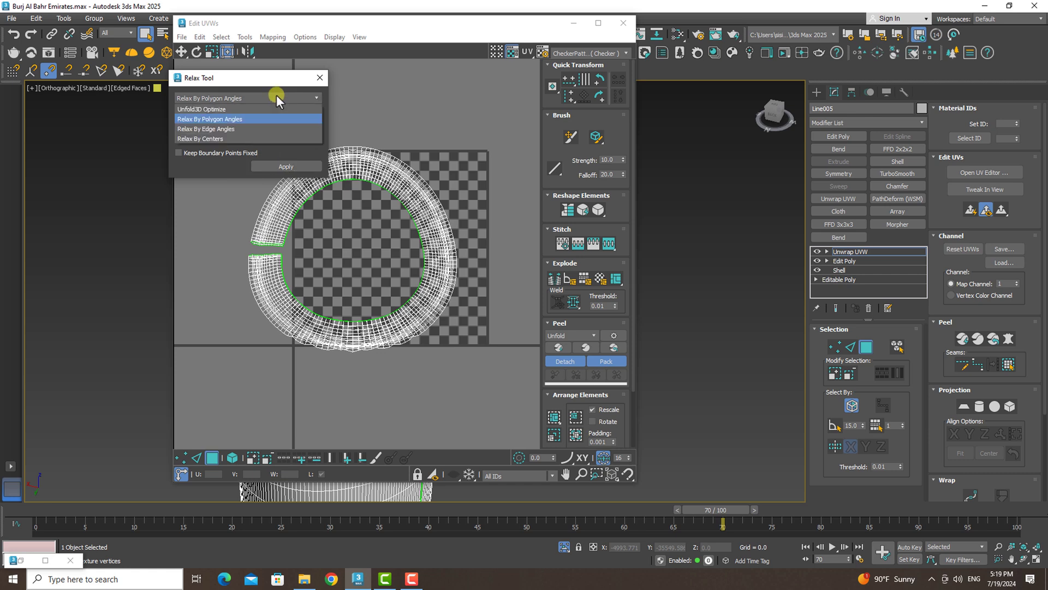
{"action": "left_click", "coordinate": [243, 128]}
{"action": "left_click", "coordinate": [270, 166]}
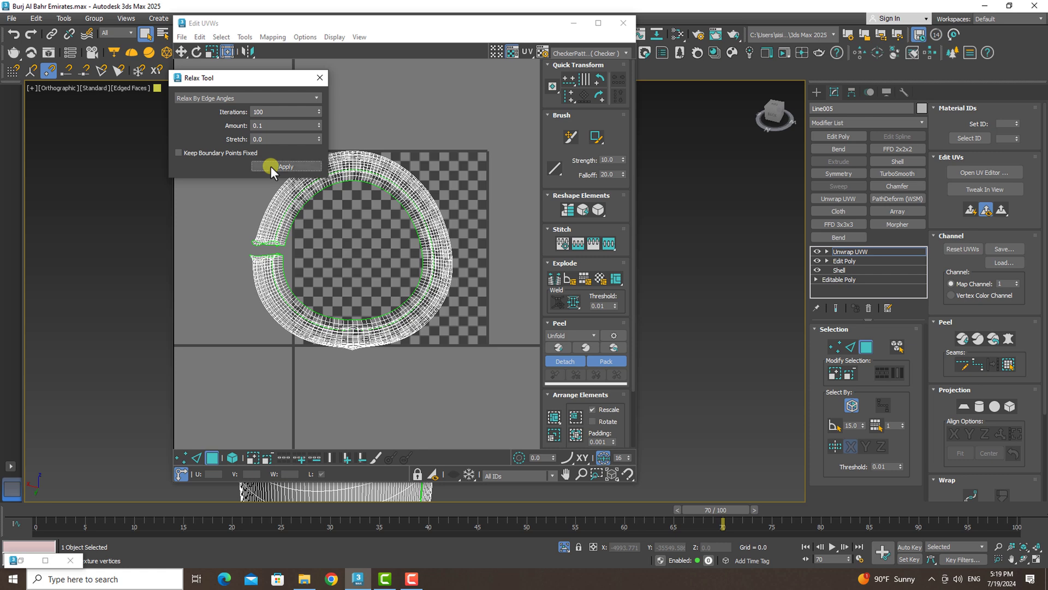
{"action": "left_click", "coordinate": [320, 77]}
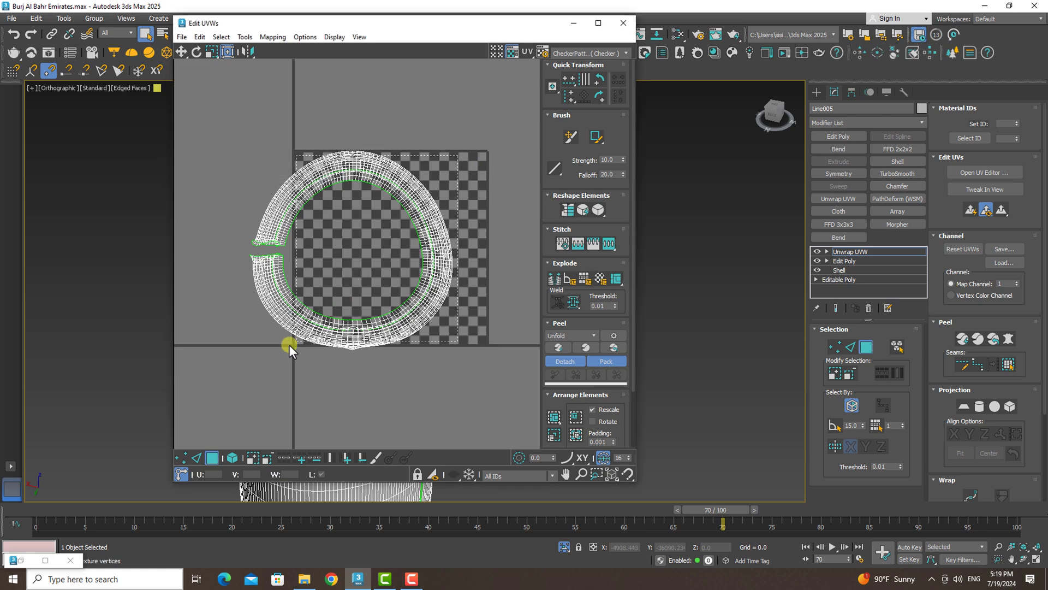
{"action": "left_click_drag", "start_coordinate": [457, 155], "coordinate": [244, 375]}
{"action": "mouse_move", "coordinate": [480, 107]}
{"action": "left_mouse_down"}
{"action": "mouse_move", "coordinate": [310, 342]}
{"action": "mouse_move", "coordinate": [230, 396]}
{"action": "left_mouse_up"}
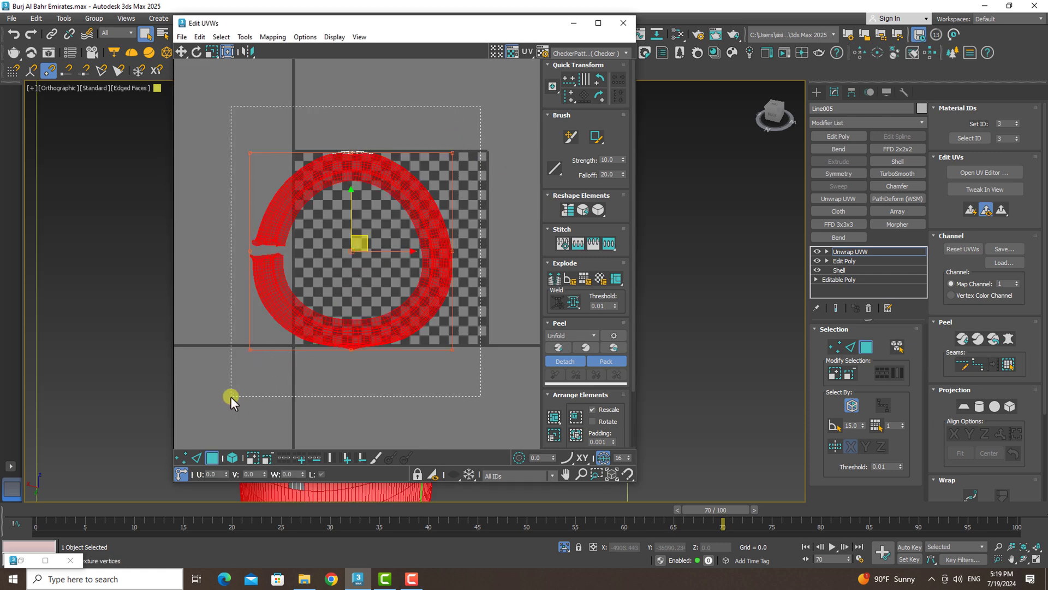
Straighten the ring UVs into a rectangular grid and relax them by Polygon Angles.
{"action": "left_click", "coordinate": [568, 210]}
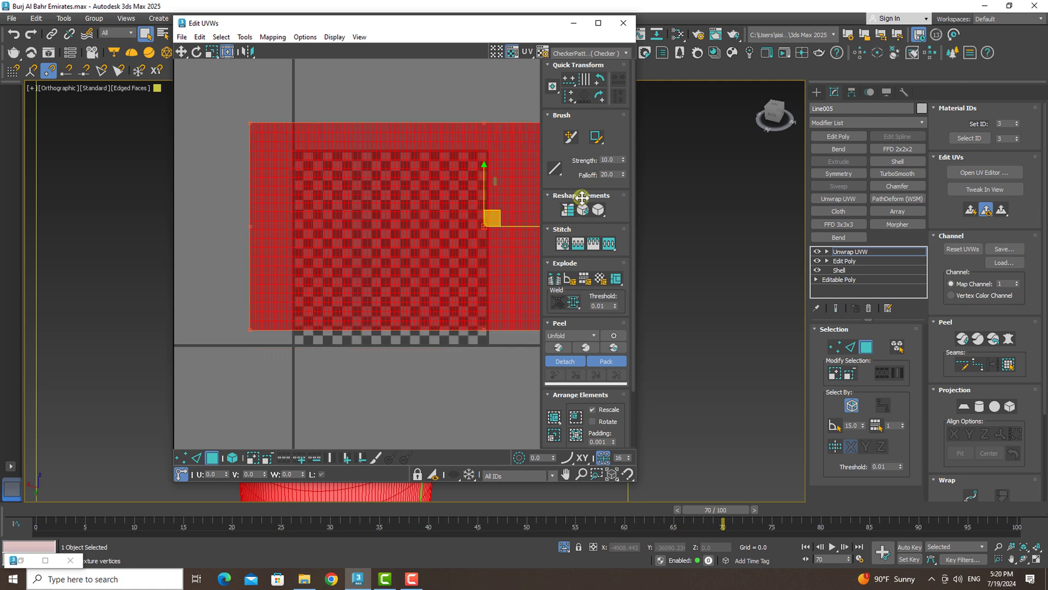
{"action": "left_click", "coordinate": [599, 210]}
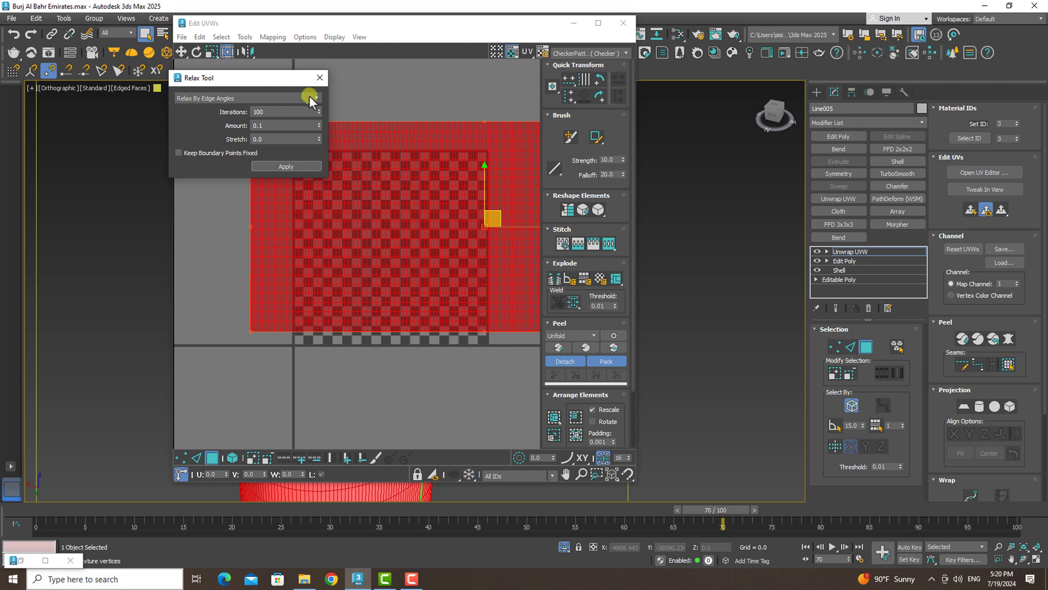
{"action": "left_click", "coordinate": [308, 99]}
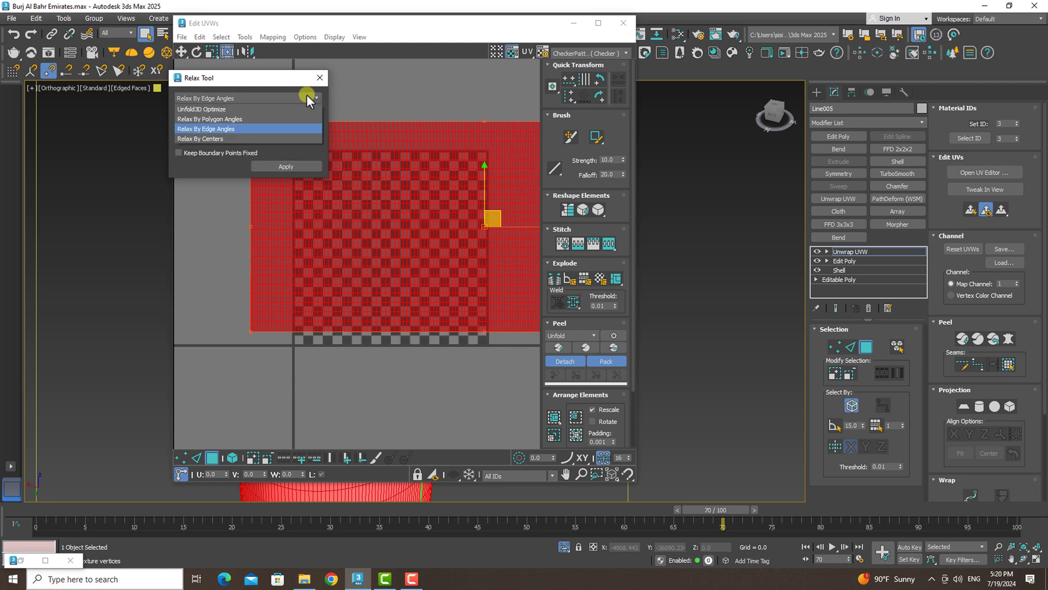
{"action": "left_click", "coordinate": [270, 119]}
{"action": "left_click", "coordinate": [271, 168]}
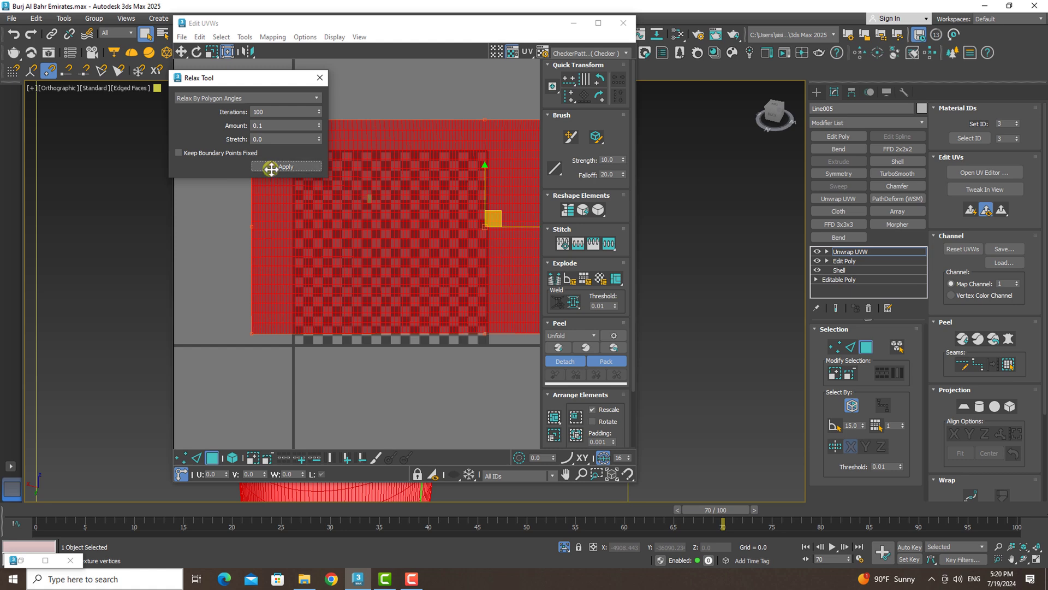
{"action": "scroll", "coordinate": [271, 168], "scroll_direction": "down", "scroll_amount": 2}
{"action": "middle_click_drag", "start_coordinate": [271, 168], "coordinate": [270, 167]}
Relax all UVs by Edge Angles, pack them into the UV square, and close the editor.
{"action": "key", "text": "ctrl+a"}
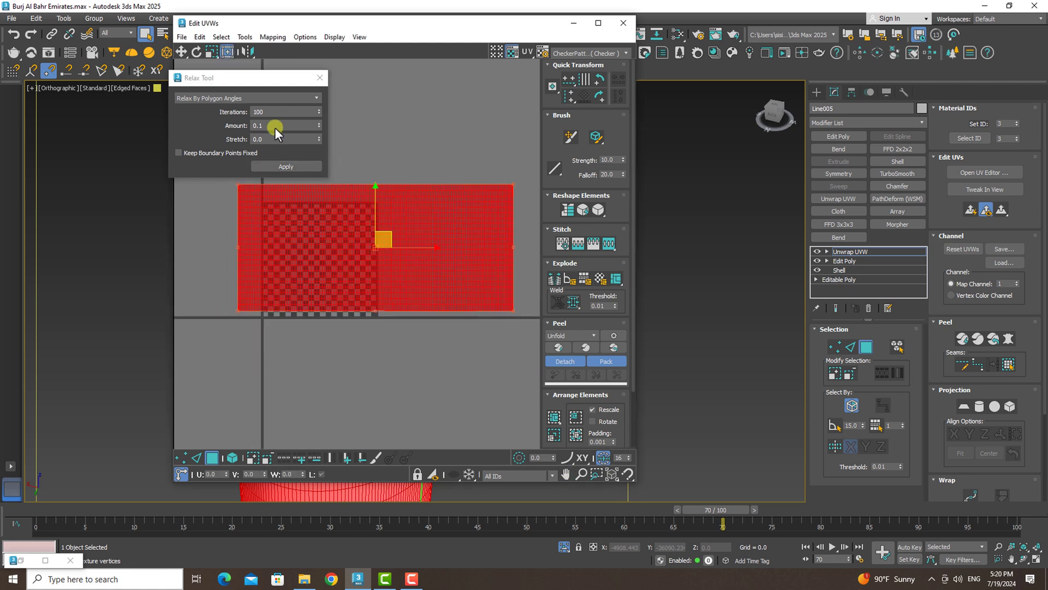
{"action": "left_click", "coordinate": [278, 96]}
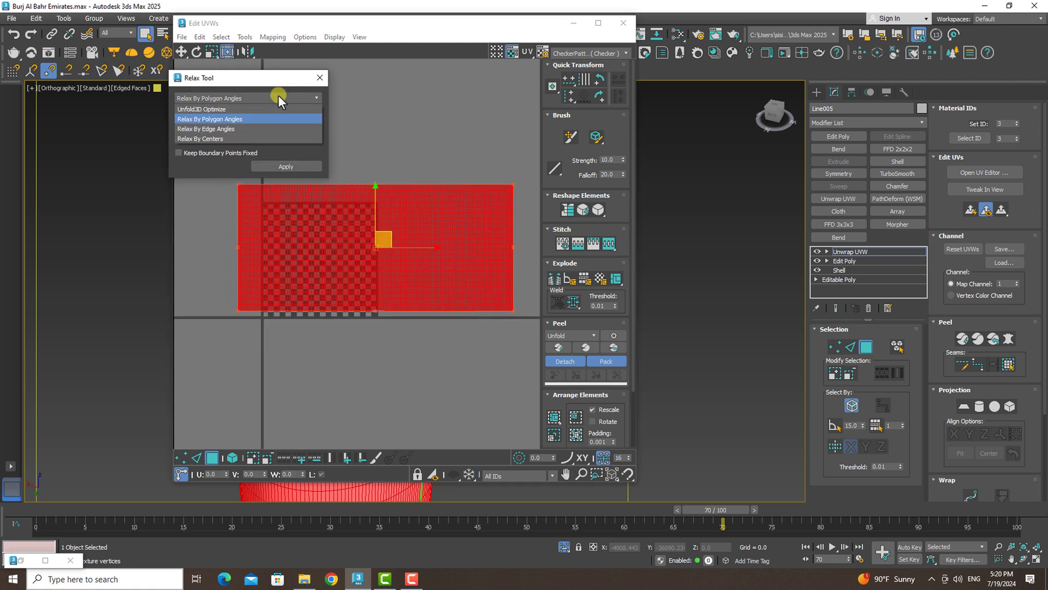
{"action": "left_click", "coordinate": [238, 129]}
{"action": "left_click", "coordinate": [273, 165]}
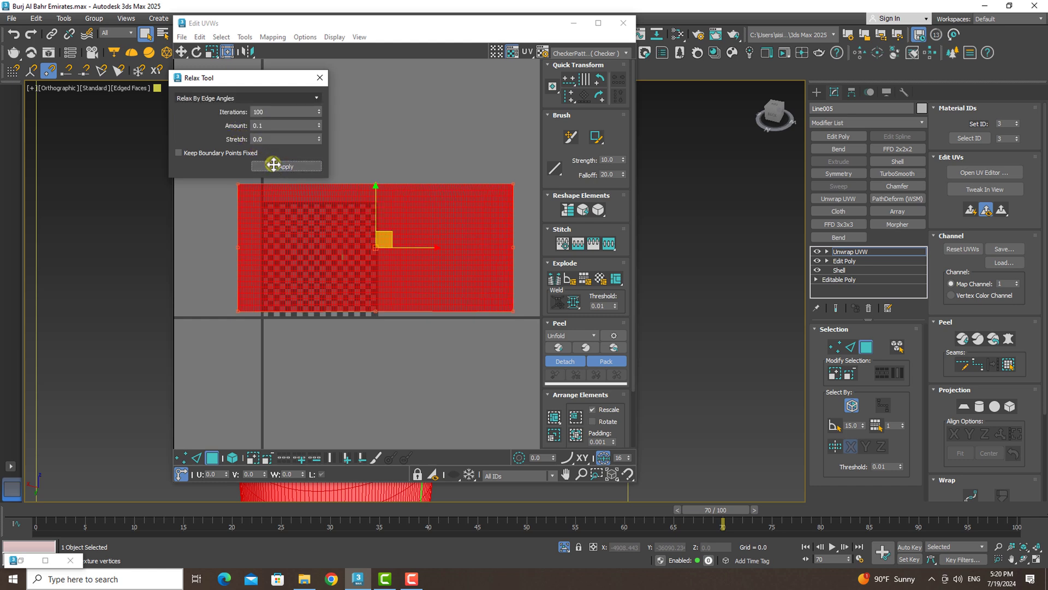
{"action": "left_click", "coordinate": [554, 415]}
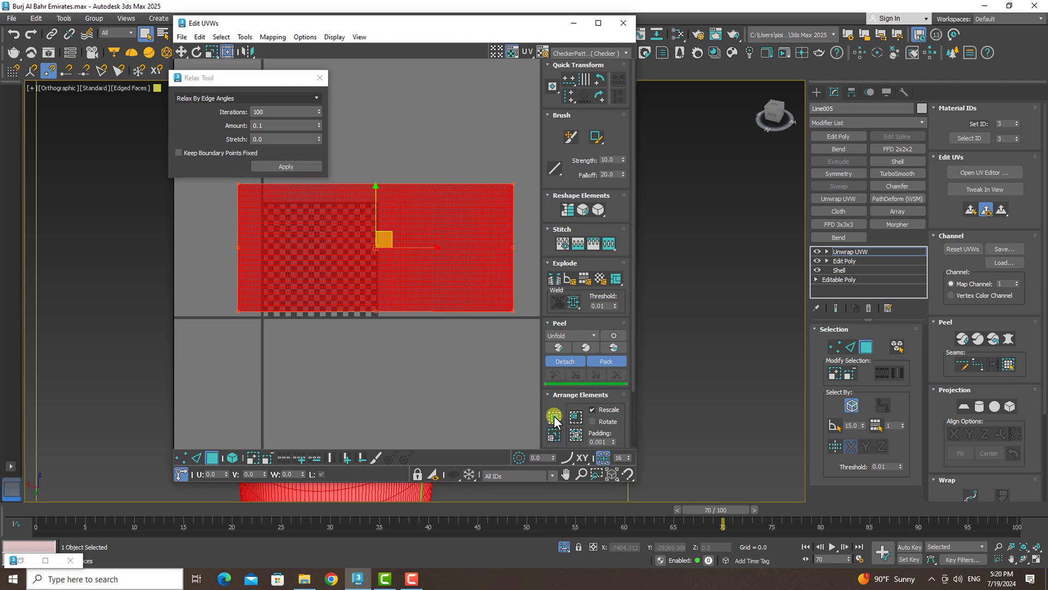
{"action": "scroll", "coordinate": [322, 261], "scroll_direction": "up", "scroll_amount": 3}
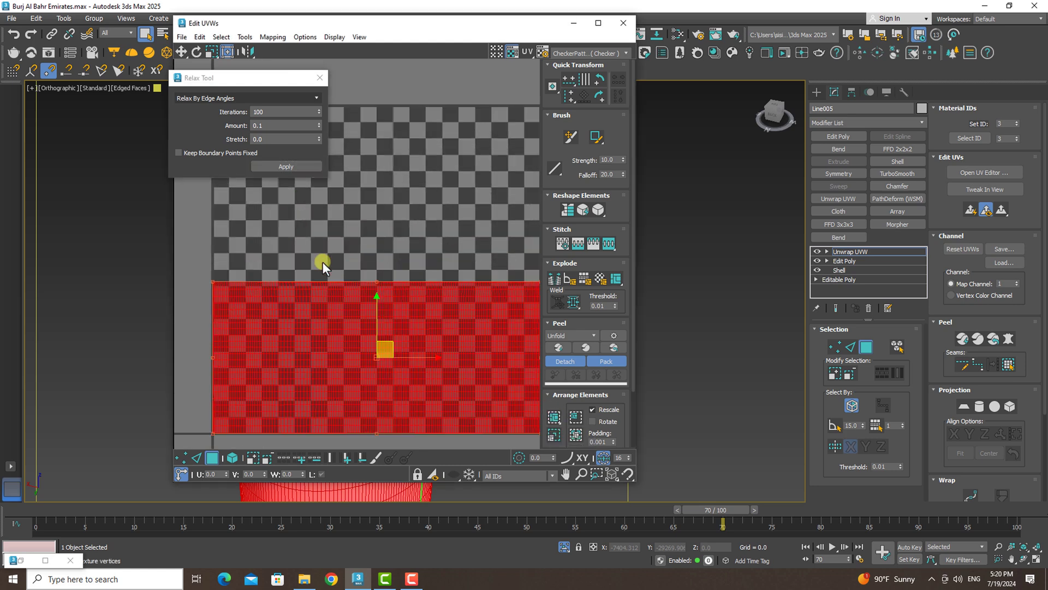
{"action": "scroll", "coordinate": [322, 261], "scroll_direction": "down", "scroll_amount": 1}
{"action": "left_click", "coordinate": [322, 78]}
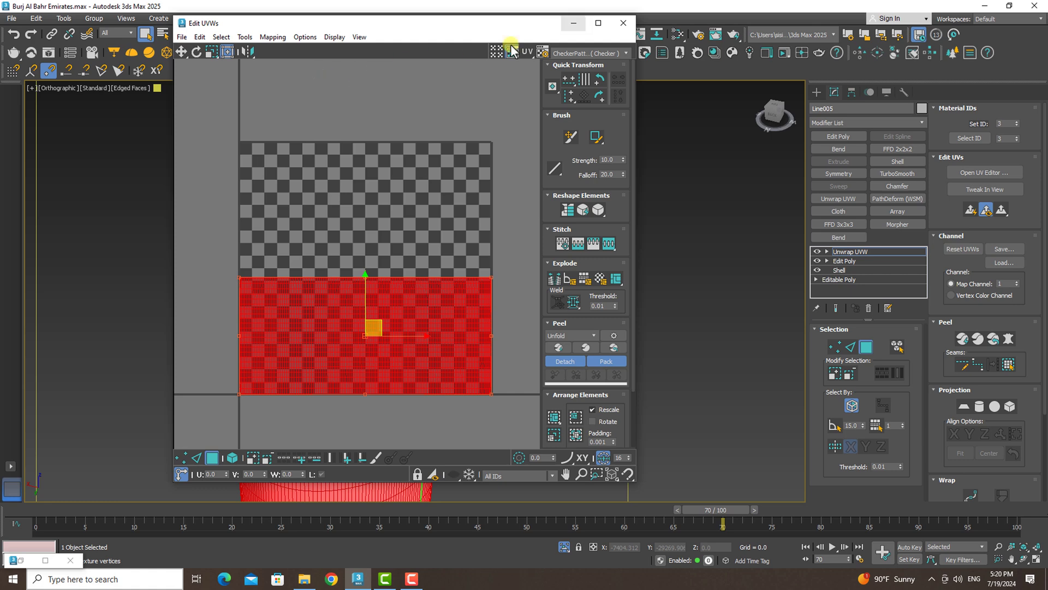
{"action": "left_click", "coordinate": [623, 23]}
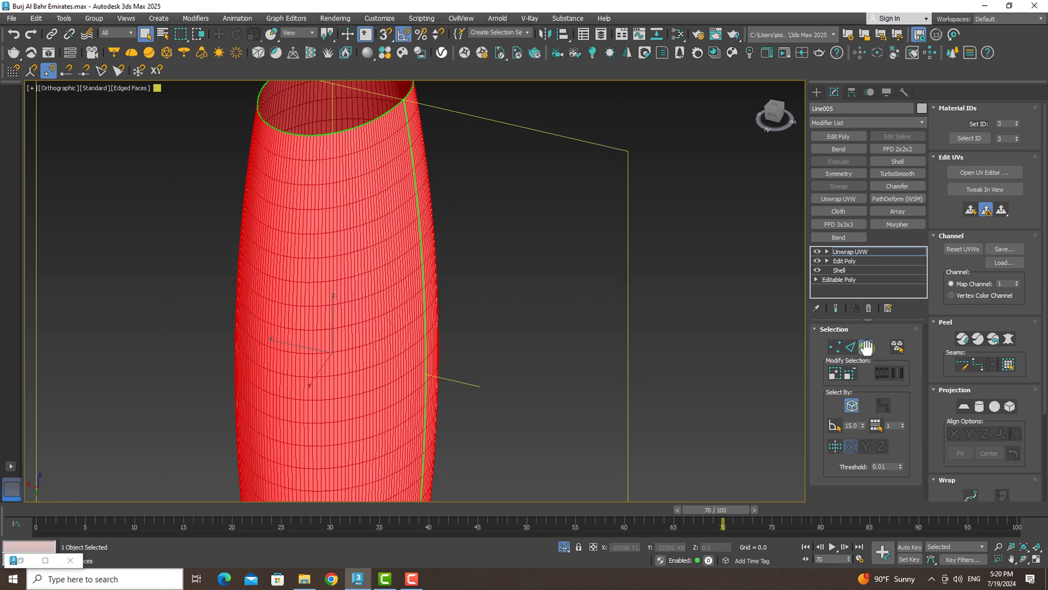
Shift-drag one copy of the tower shell to the right along X, named Line007.
{"action": "left_click", "coordinate": [867, 349]}
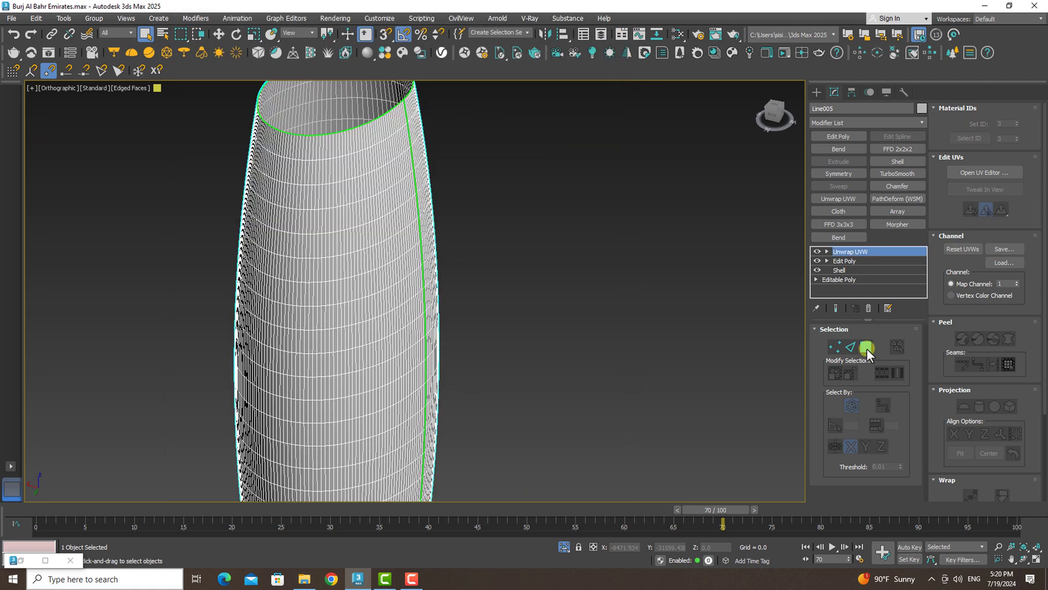
{"action": "scroll", "coordinate": [775, 342], "scroll_direction": "down", "scroll_amount": 5}
{"action": "middle_click_drag", "start_coordinate": [386, 324], "coordinate": [355, 320]}
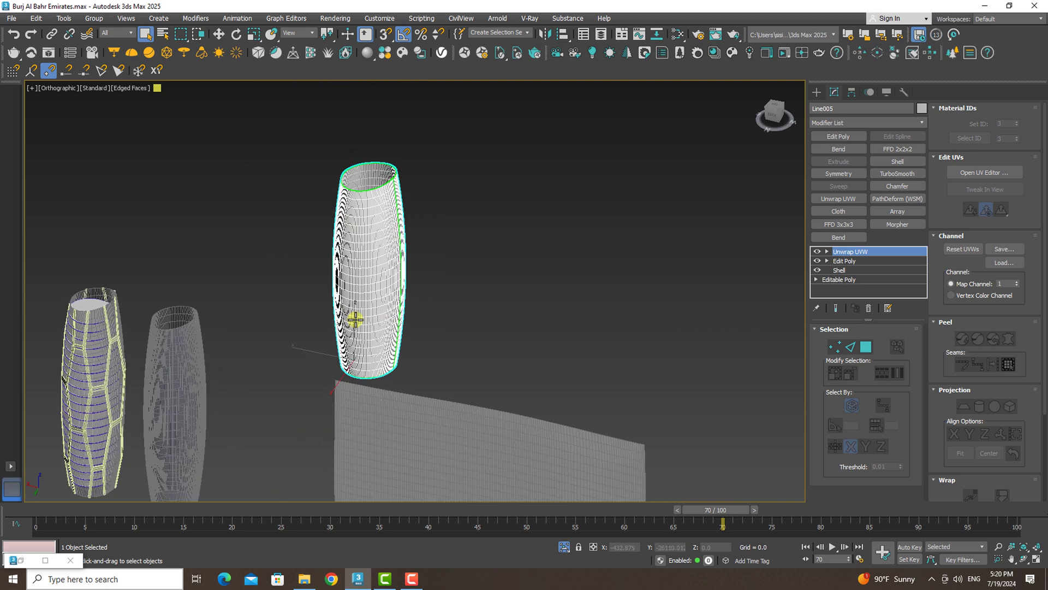
{"action": "key", "text": "w"}
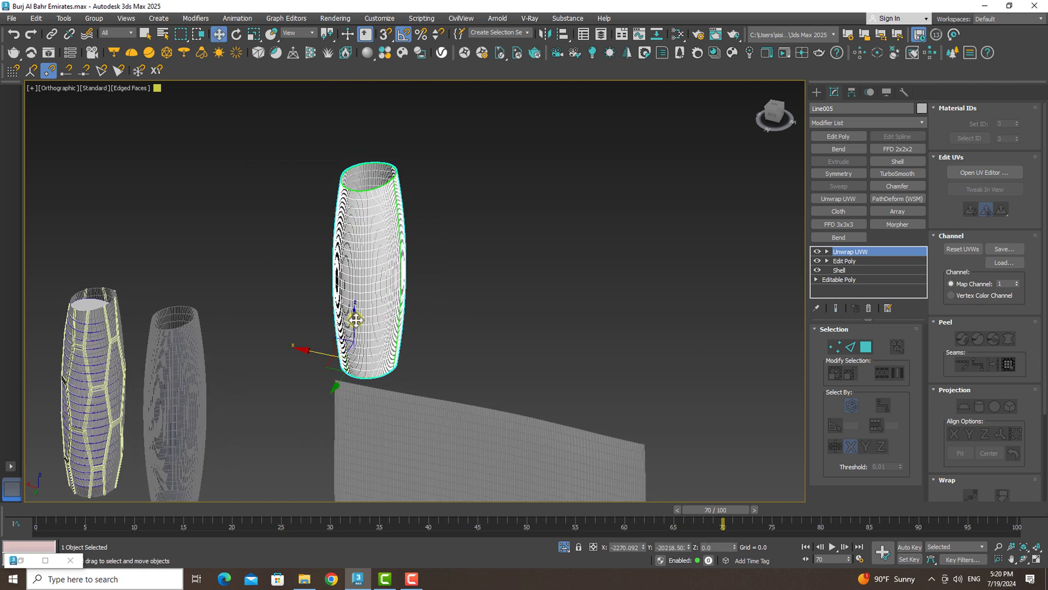
{"action": "mouse_move", "coordinate": [325, 353]}
{"action": "left_mouse_down", "text": "shift"}
{"action": "mouse_move", "coordinate": [521, 393]}
{"action": "mouse_move", "coordinate": [518, 352]}
{"action": "left_mouse_up", "text": "shift"}
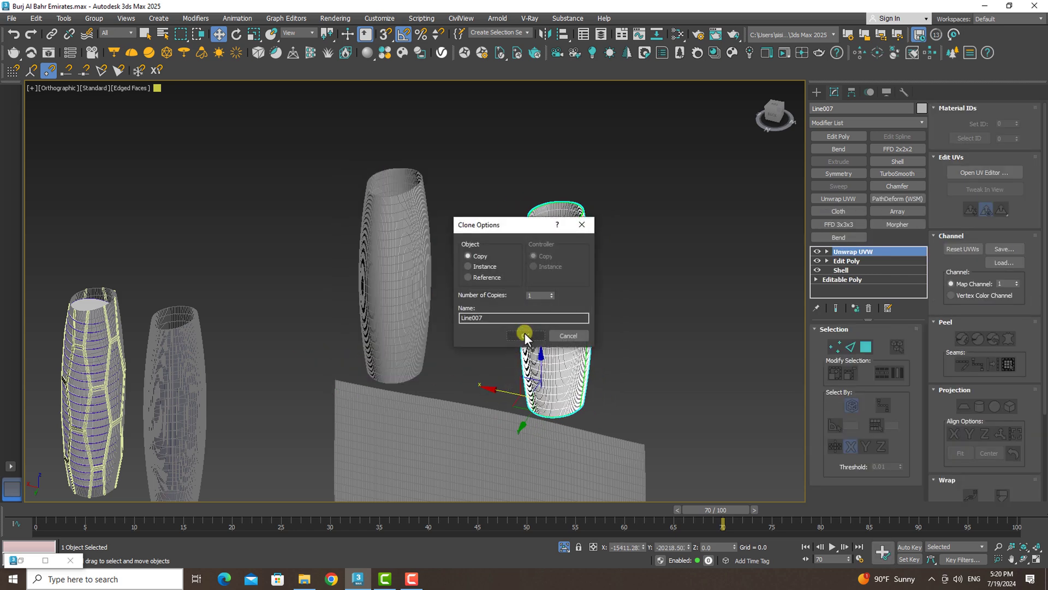
{"action": "left_click", "coordinate": [524, 332]}
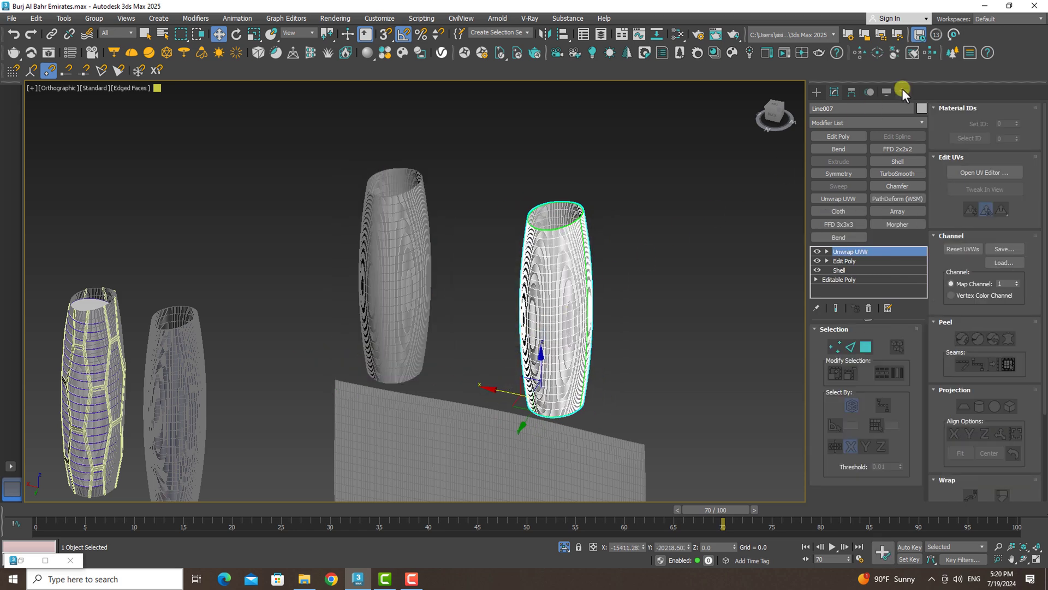
Open the Channel Info utility for the copied tower Line007.
{"action": "left_click", "coordinate": [904, 91]}
{"action": "left_click", "coordinate": [841, 139]}
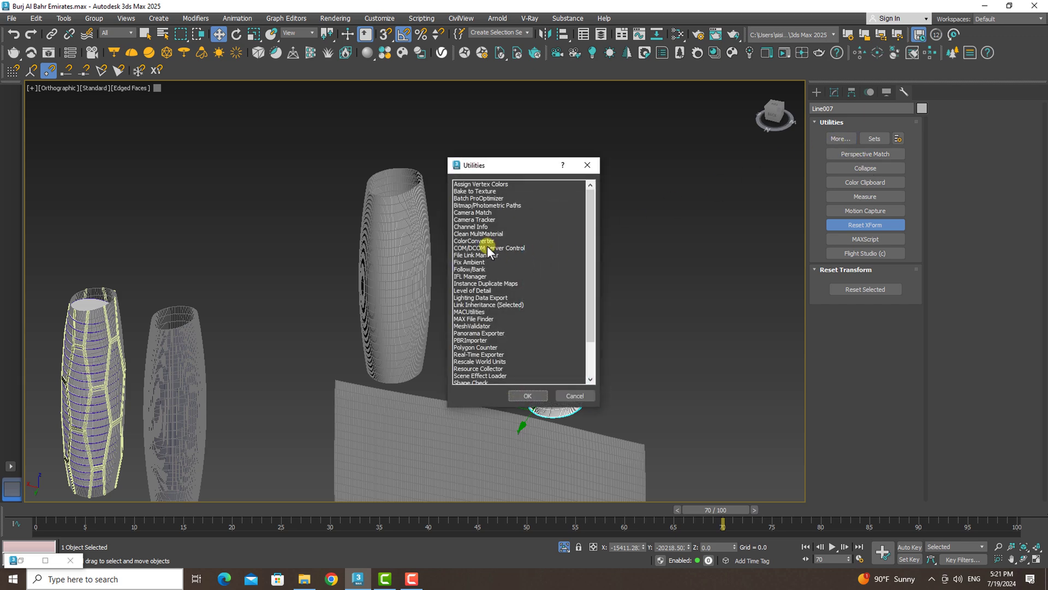
{"action": "left_click", "coordinate": [465, 226]}
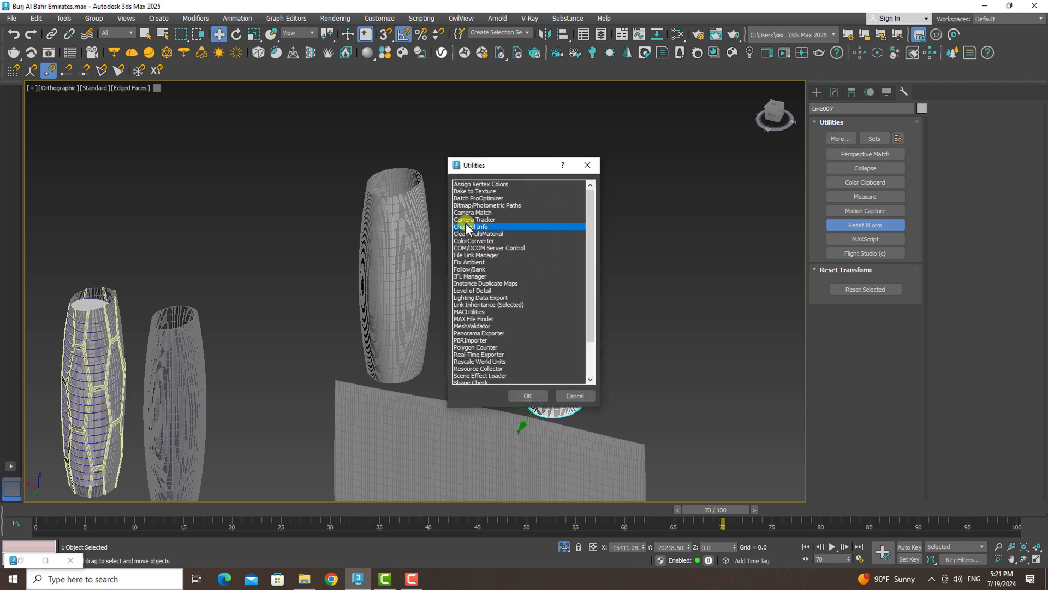
{"action": "left_click", "coordinate": [523, 392]}
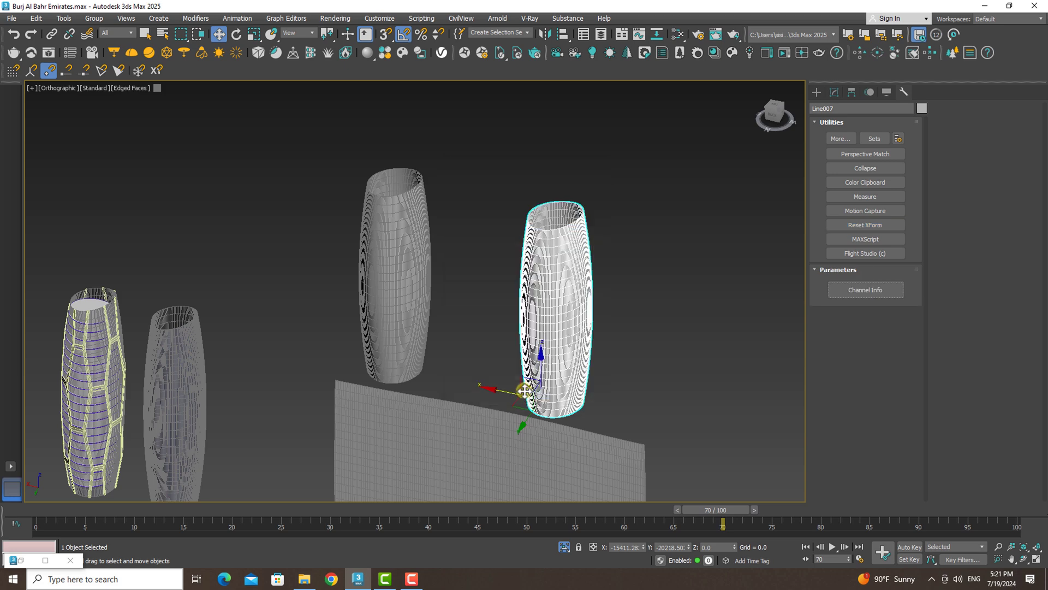
{"action": "left_click", "coordinate": [834, 293]}
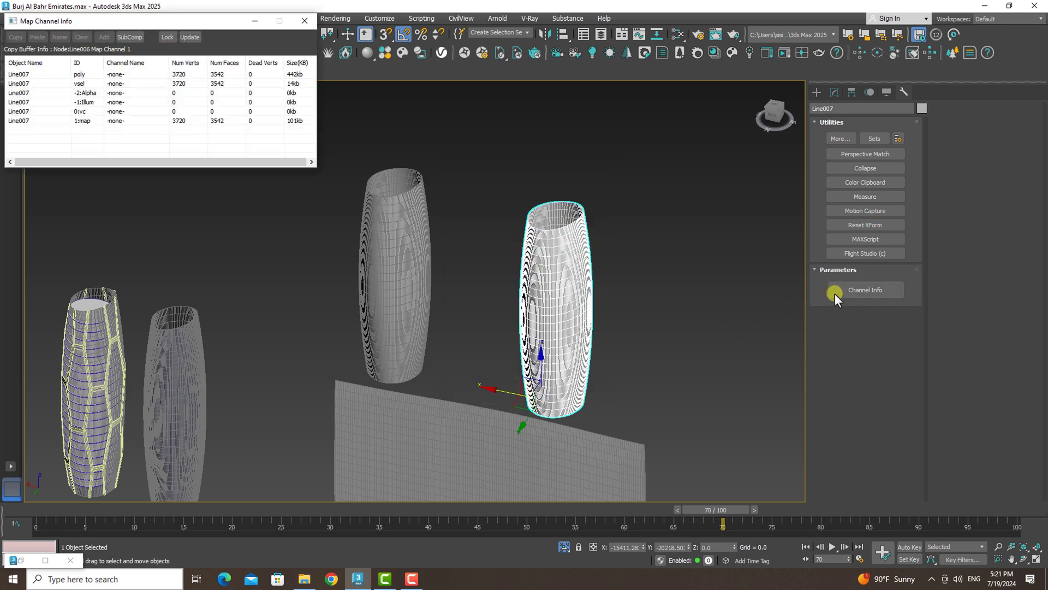
Copy the 1:map channel and paste it over the poly geometry channel.
{"action": "right_click", "coordinate": [112, 121]}
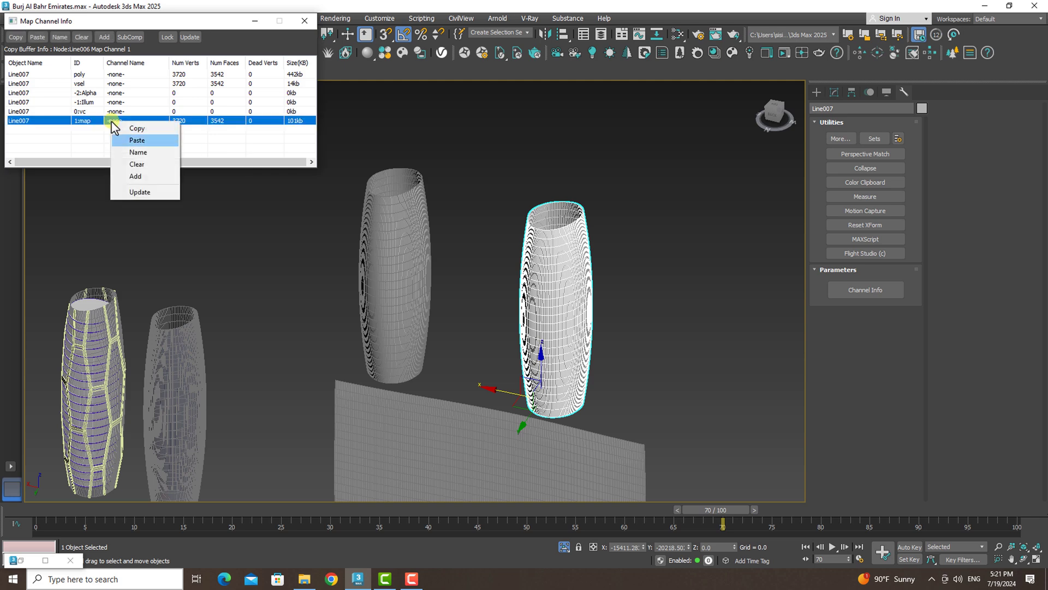
{"action": "left_click", "coordinate": [133, 128]}
{"action": "right_click", "coordinate": [95, 74]}
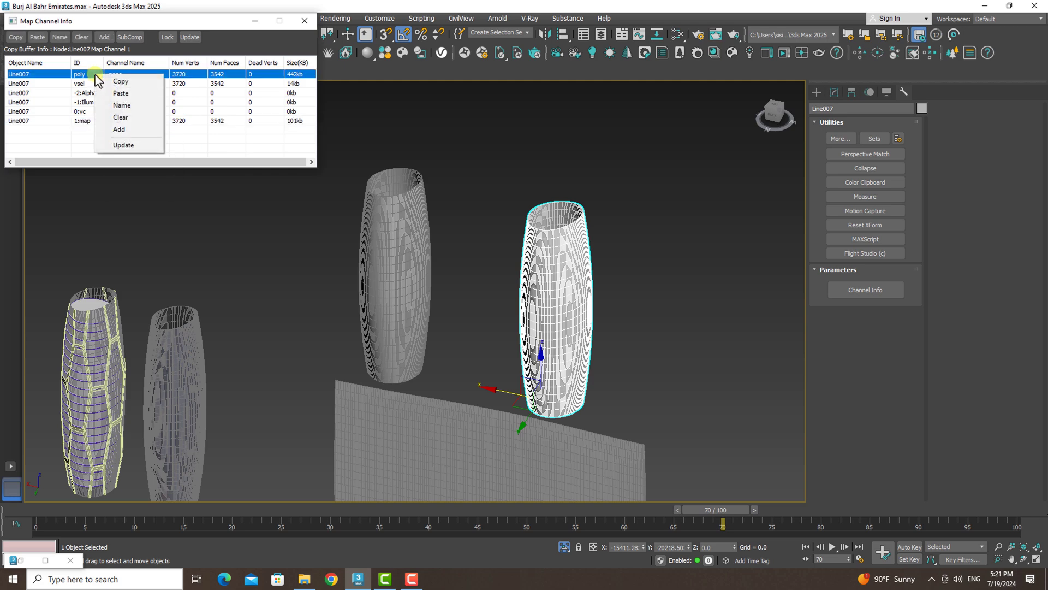
{"action": "left_click", "coordinate": [115, 93]}
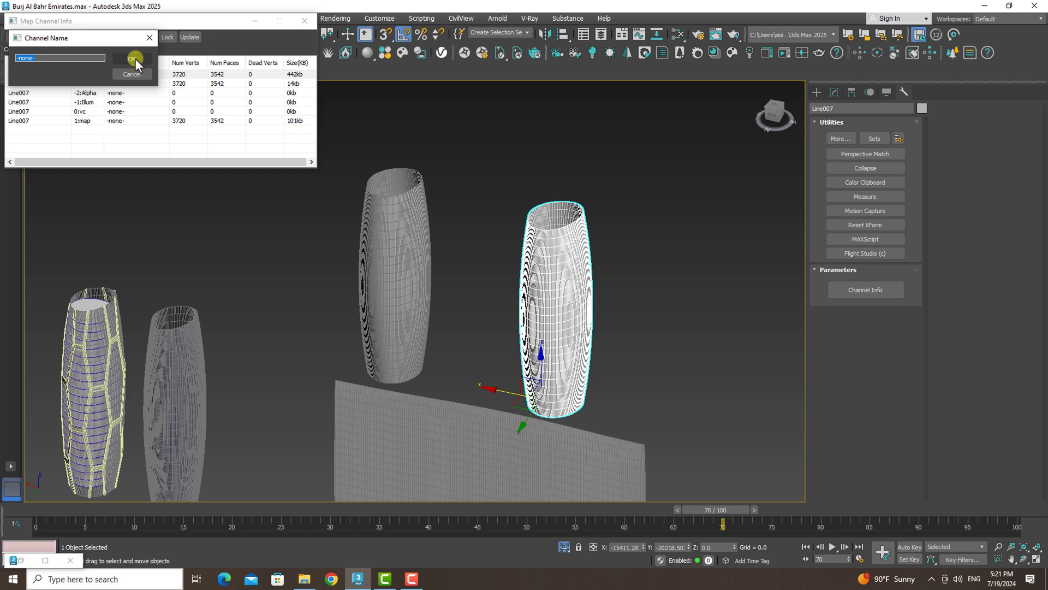
{"action": "left_click", "coordinate": [136, 58]}
Close the Channel Info window and view the flattened sheet from the Left view.
{"action": "left_click", "coordinate": [305, 21]}
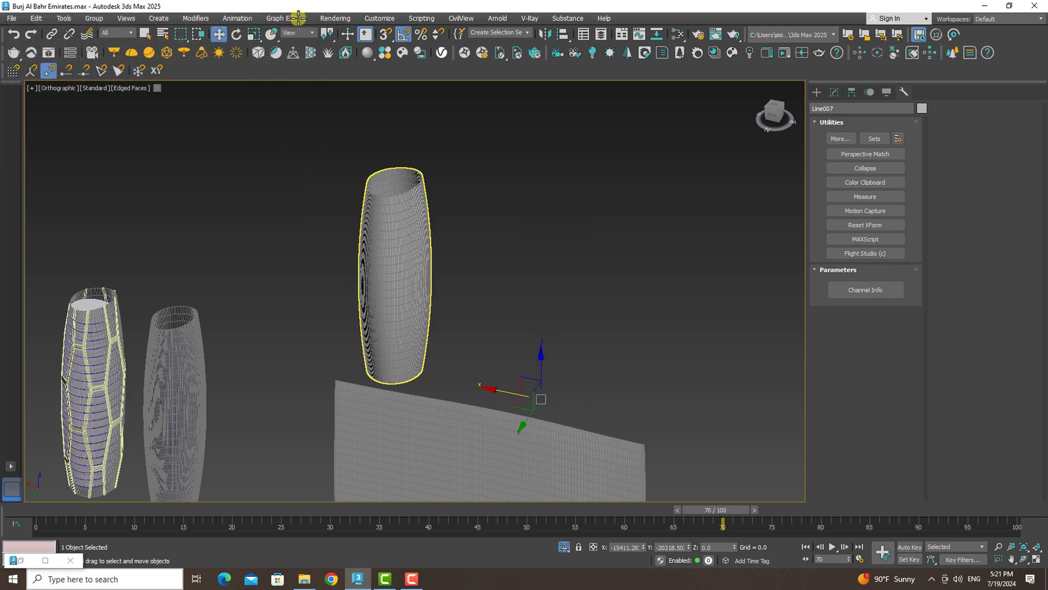
{"action": "left_click", "coordinate": [254, 34]}
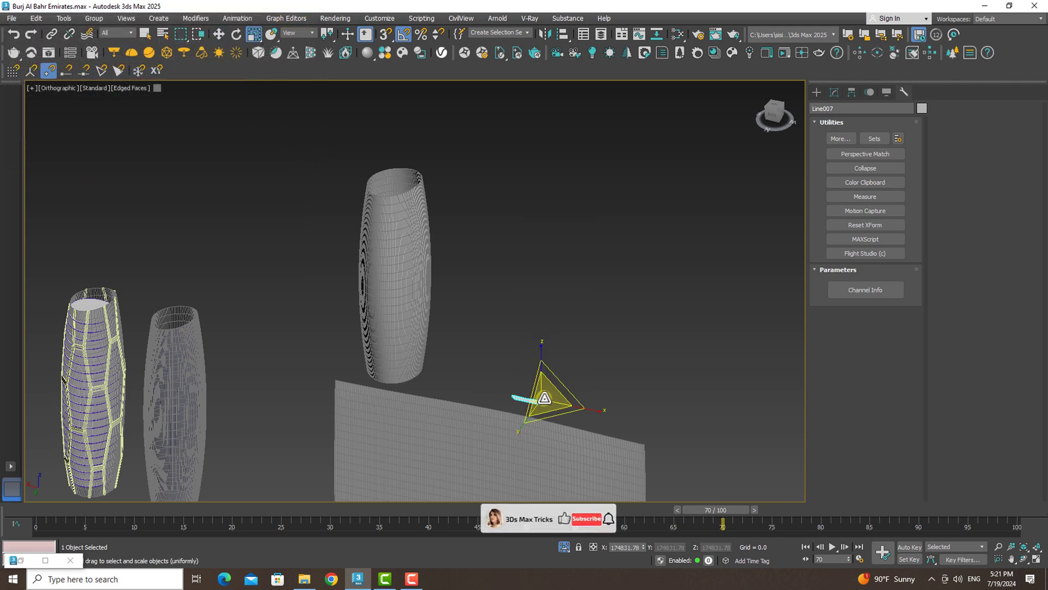
{"action": "middle_click_drag", "start_coordinate": [486, 215], "coordinate": [480, 378], "text": "alt"}
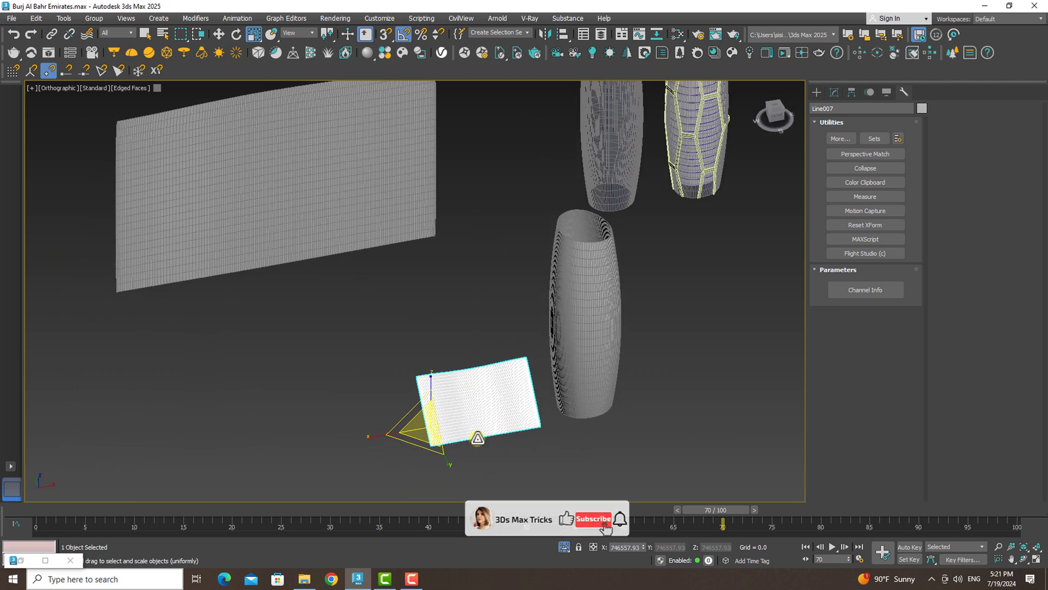
{"action": "key", "text": "l"}
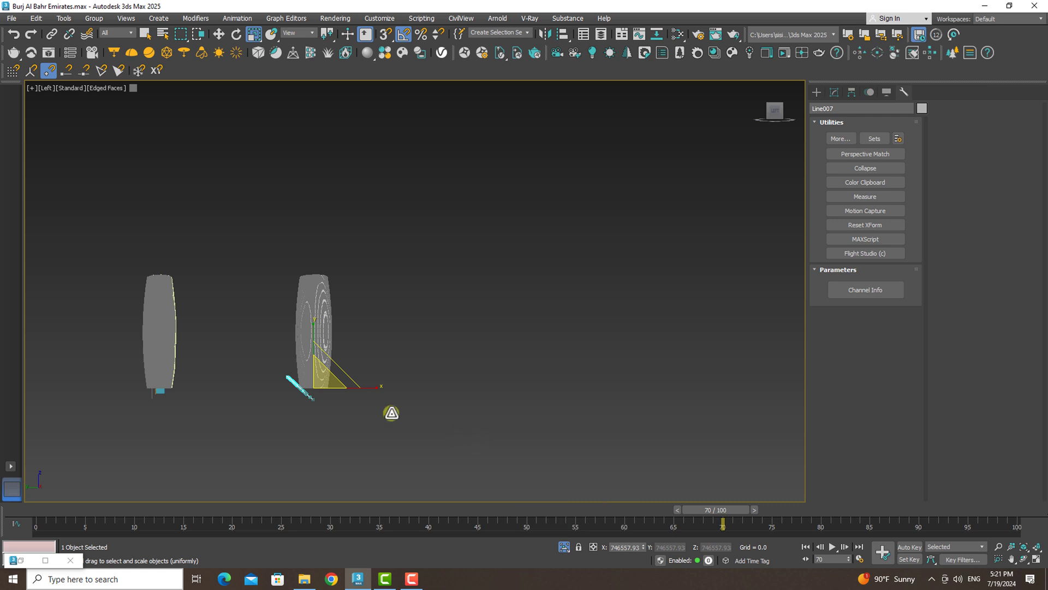
{"action": "scroll", "coordinate": [305, 388], "scroll_direction": "up", "scroll_amount": 3}
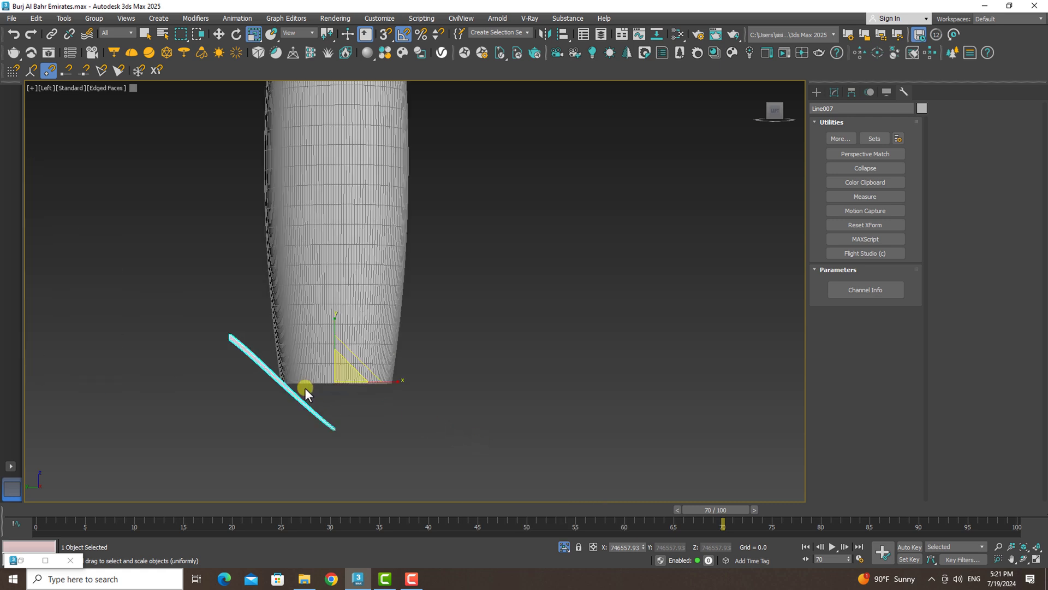
Set angle snap to 1 degree and rotate the flat panel upright.
{"action": "left_click", "coordinate": [236, 35]}
{"action": "right_click", "coordinate": [403, 36]}
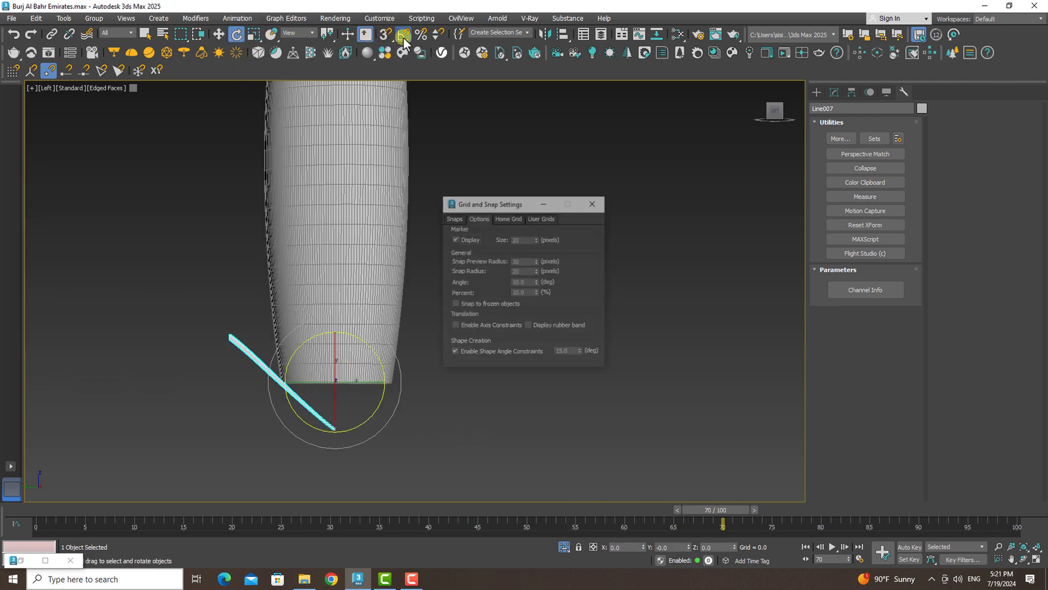
{"action": "double_click", "coordinate": [530, 282]}
{"action": "type", "text": "1"}
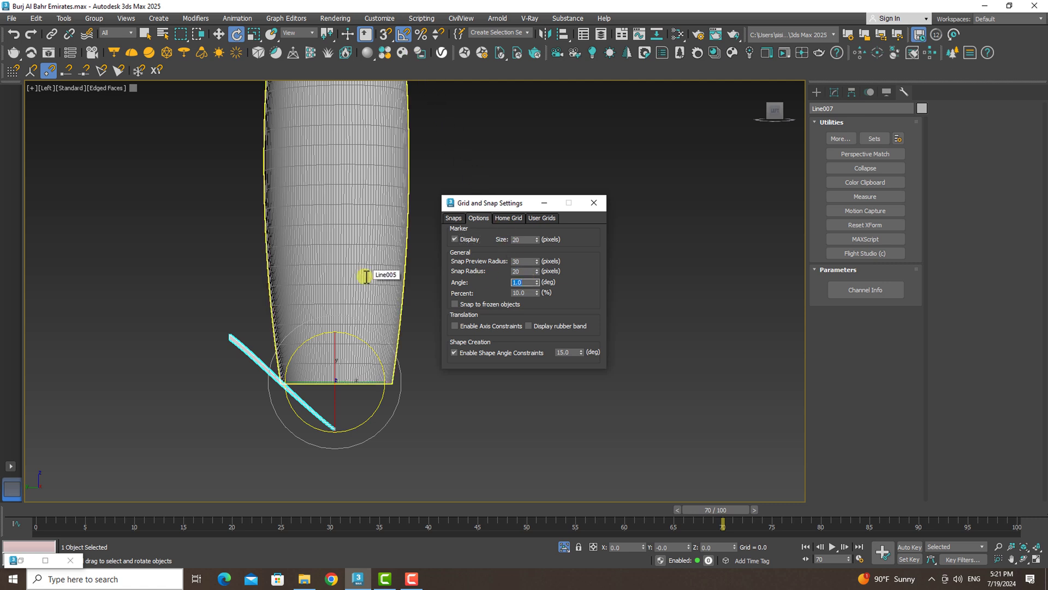
{"action": "key", "text": "Escape"}
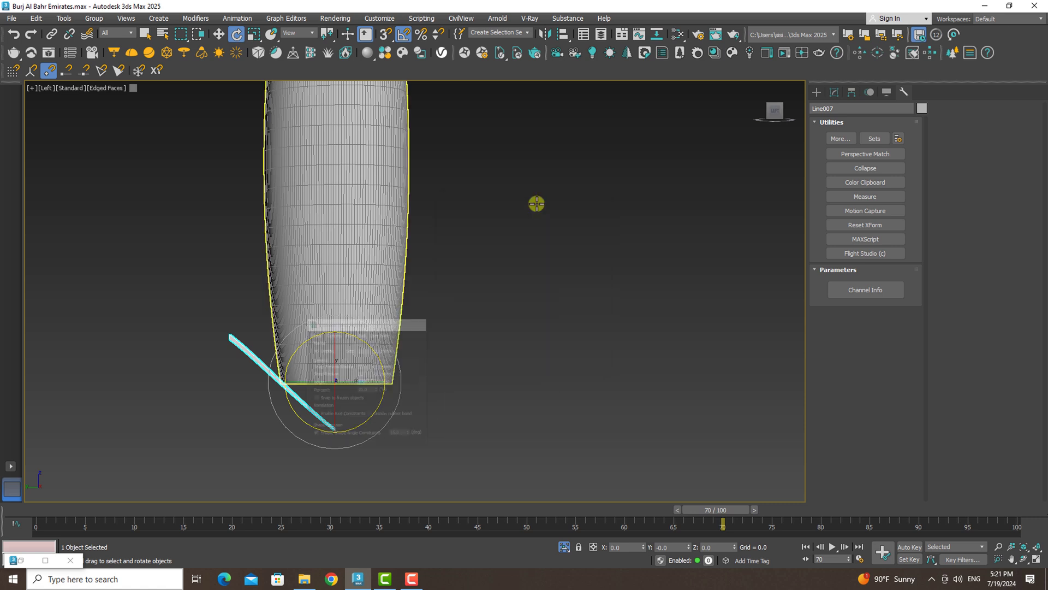
{"action": "left_click_drag", "start_coordinate": [306, 341], "coordinate": [363, 324]}
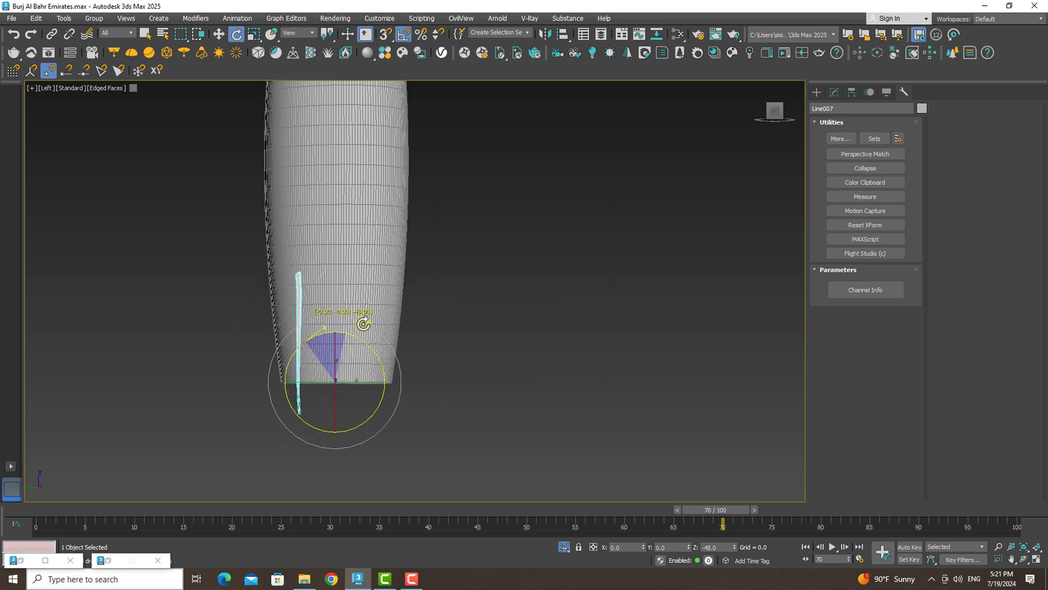
Frame the upright panel and the towers in the Front view.
{"action": "key", "text": "r"}
{"action": "middle_click_drag", "start_coordinate": [206, 382], "coordinate": [279, 389], "text": "alt"}
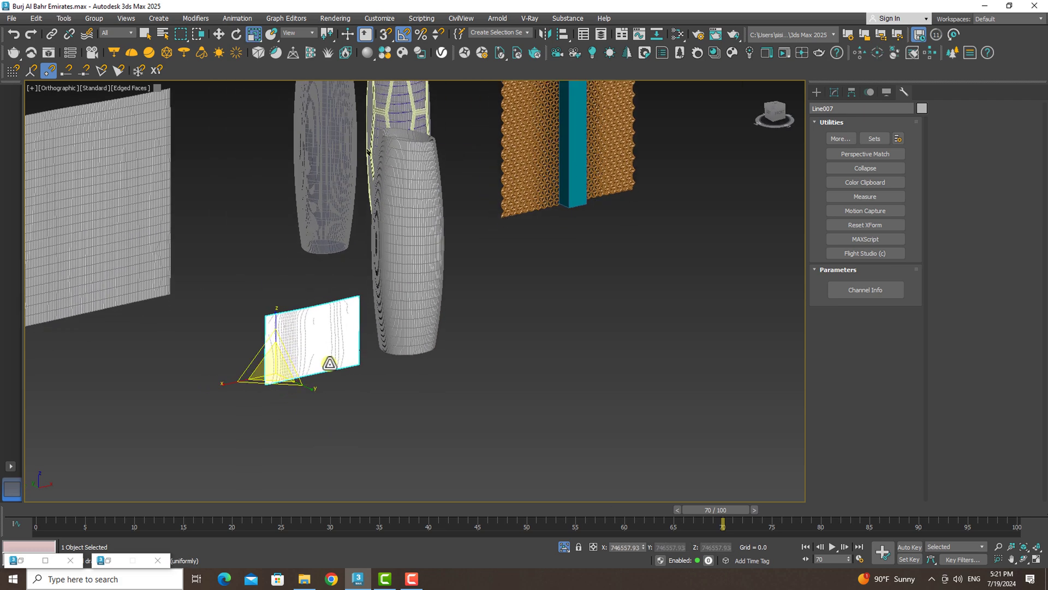
{"action": "key", "text": "f"}
{"action": "scroll", "coordinate": [329, 363], "scroll_direction": "down", "scroll_amount": 5}
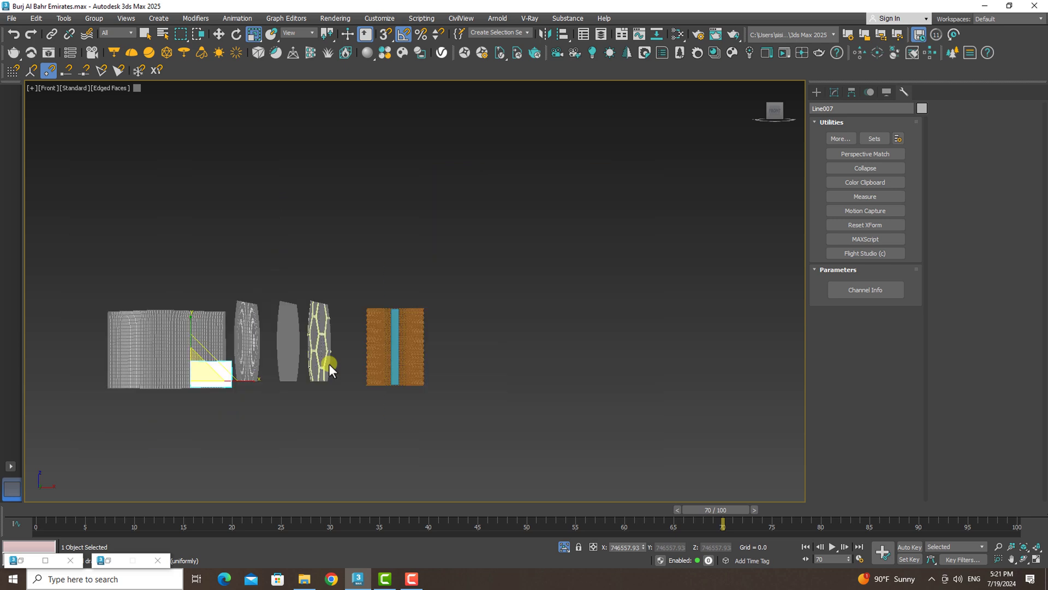
{"action": "scroll", "coordinate": [329, 363], "scroll_direction": "down", "scroll_amount": 3}
{"action": "middle_click_drag", "start_coordinate": [281, 369], "coordinate": [382, 371]}
{"action": "scroll", "coordinate": [382, 371], "scroll_direction": "up", "scroll_amount": 2}
{"action": "scroll", "coordinate": [382, 371], "scroll_direction": "up", "scroll_amount": 3}
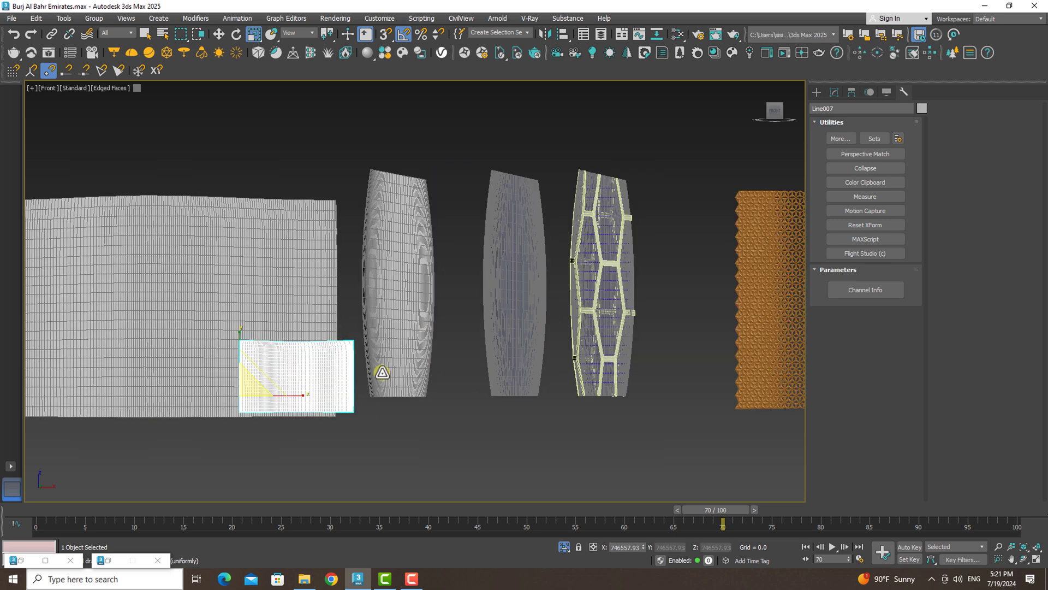
Move the panel's pivot to its bottom-left corner using Affect Pivot Only.
{"action": "left_click", "coordinate": [851, 92]}
{"action": "left_click", "coordinate": [857, 165]}
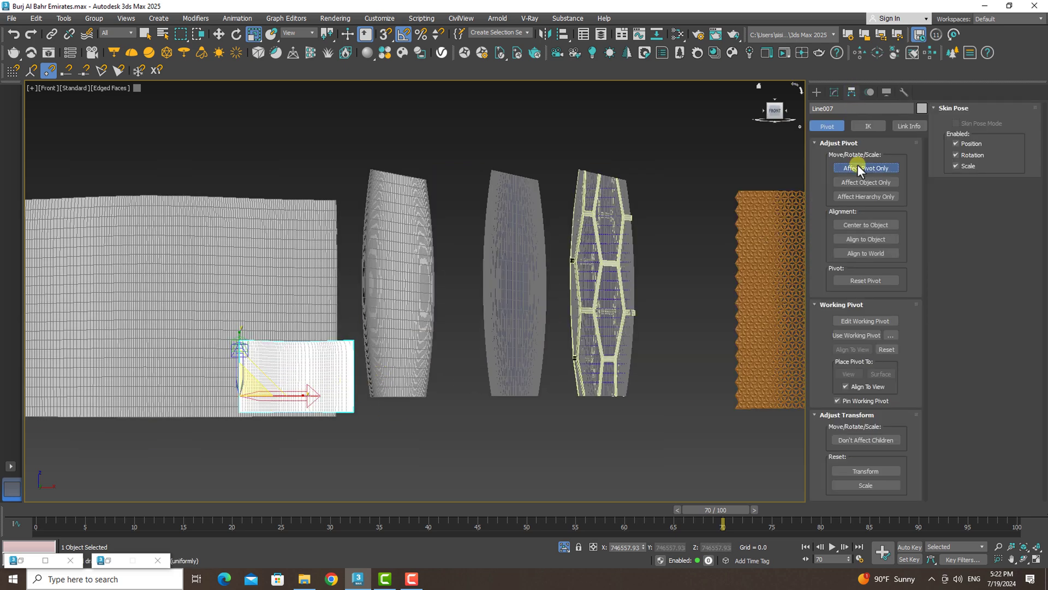
{"action": "left_click", "coordinate": [222, 33]}
{"action": "left_click_drag", "start_coordinate": [237, 316], "coordinate": [238, 379]}
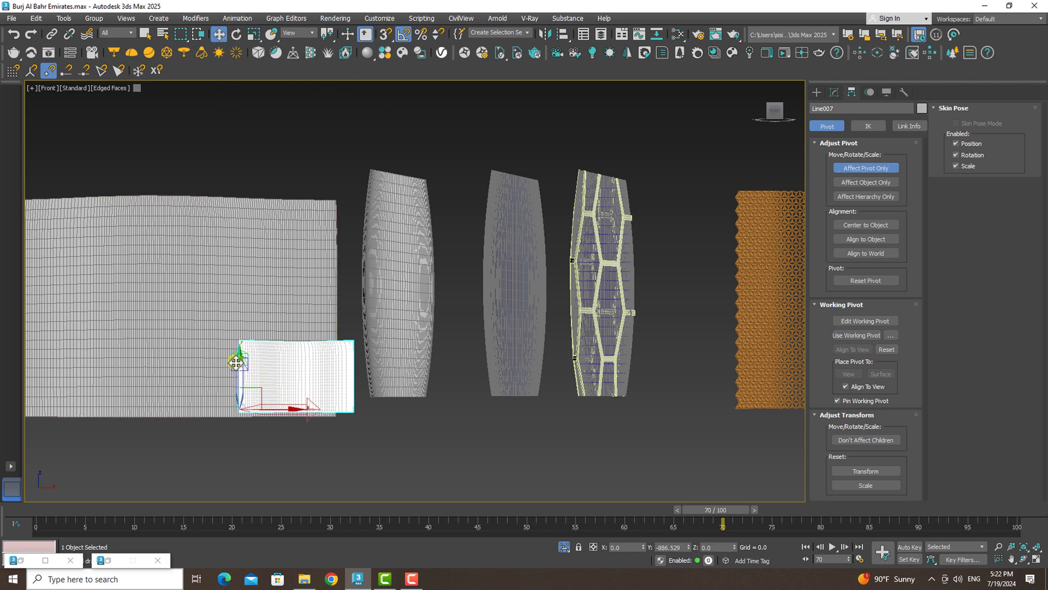
Scale the panel up into a wide, tall sheet and move it beside the tower shell.
{"action": "left_click", "coordinate": [429, 303], "text": "ctrl"}
{"action": "middle_click_drag", "start_coordinate": [429, 303], "coordinate": [516, 409], "text": "alt"}
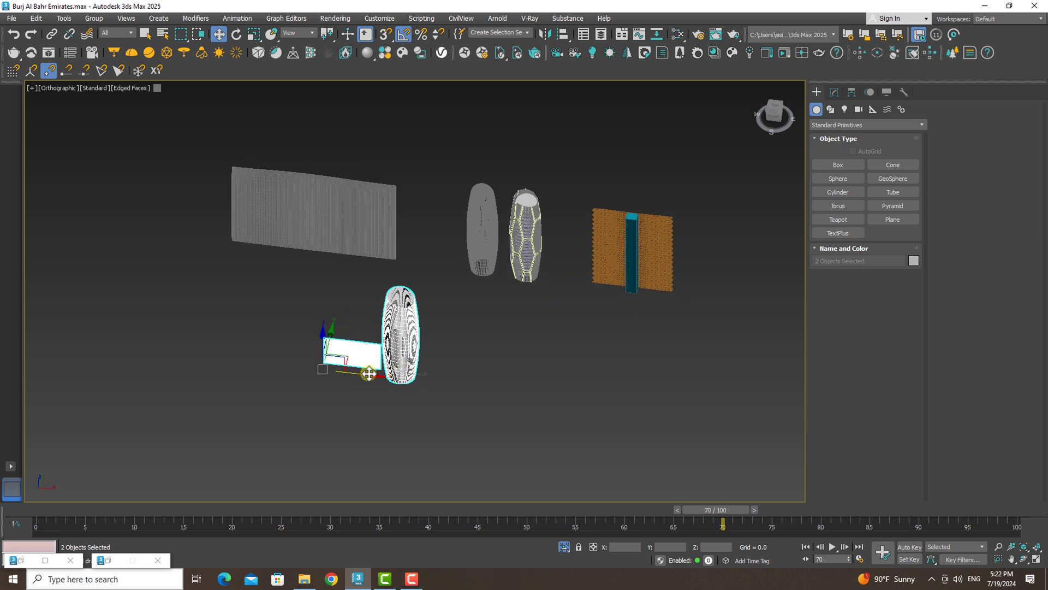
{"action": "key", "text": "f"}
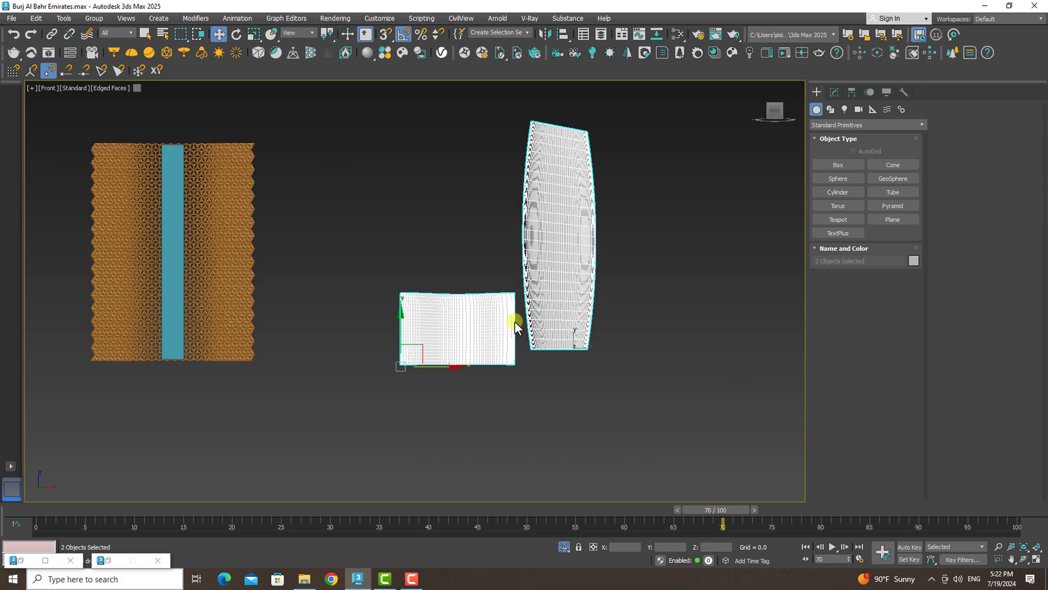
{"action": "left_click", "coordinate": [567, 327]}
{"action": "left_click", "coordinate": [462, 297]}
{"action": "left_click", "coordinate": [254, 34]}
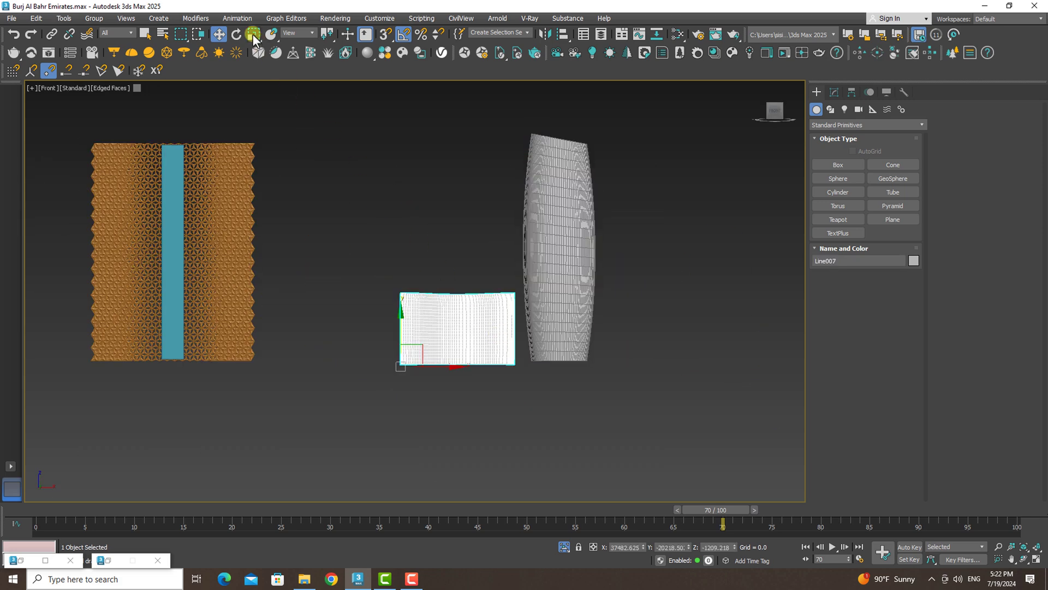
{"action": "left_click_drag", "start_coordinate": [411, 355], "coordinate": [443, 242]}
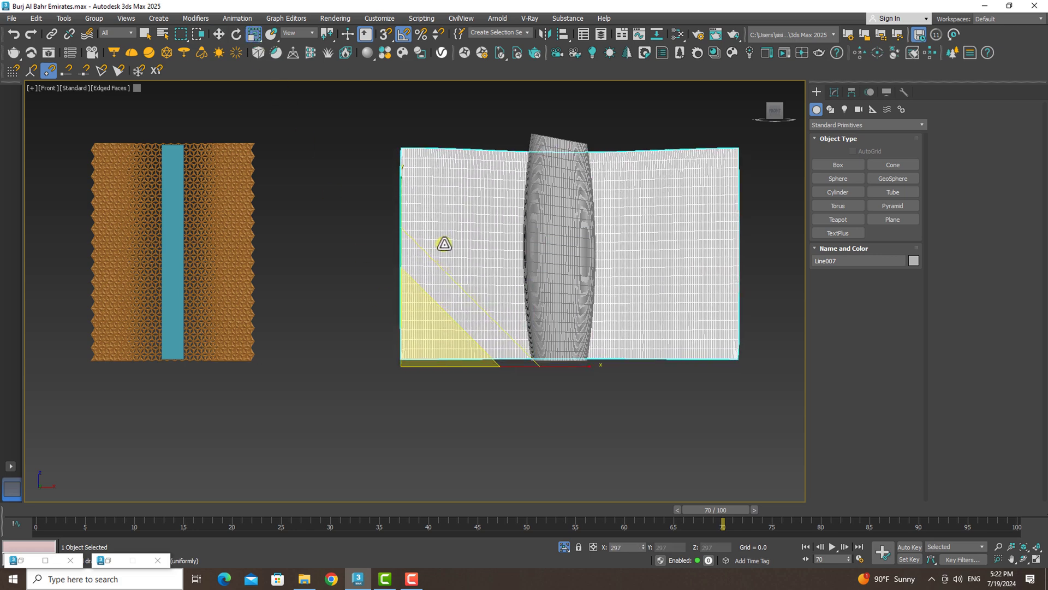
{"action": "key", "text": "w"}
{"action": "left_click_drag", "start_coordinate": [444, 322], "coordinate": [662, 328]}
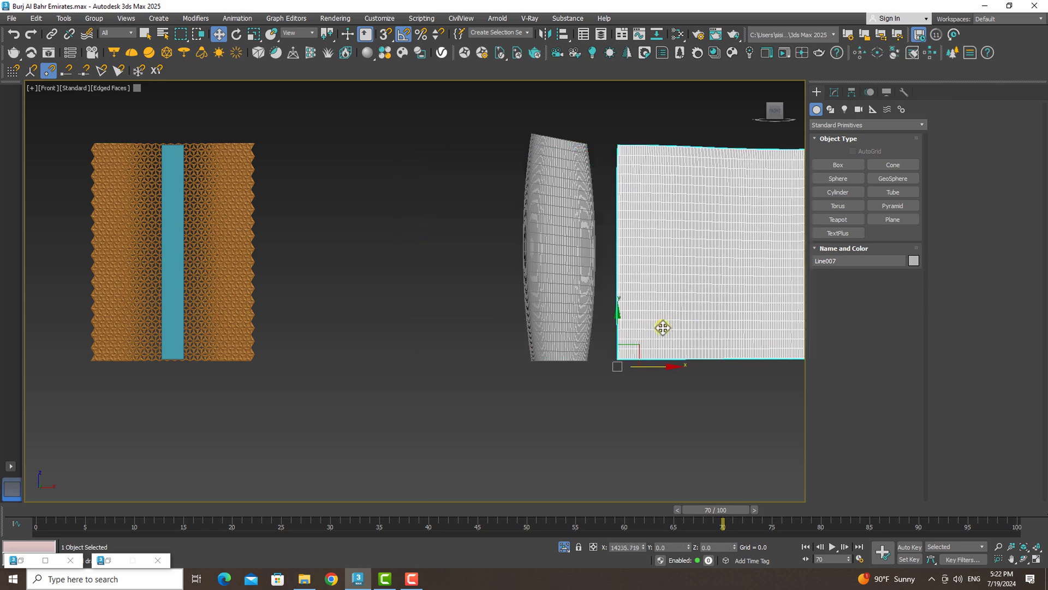
{"action": "middle_click_drag", "start_coordinate": [662, 327], "coordinate": [592, 304], "text": "alt"}
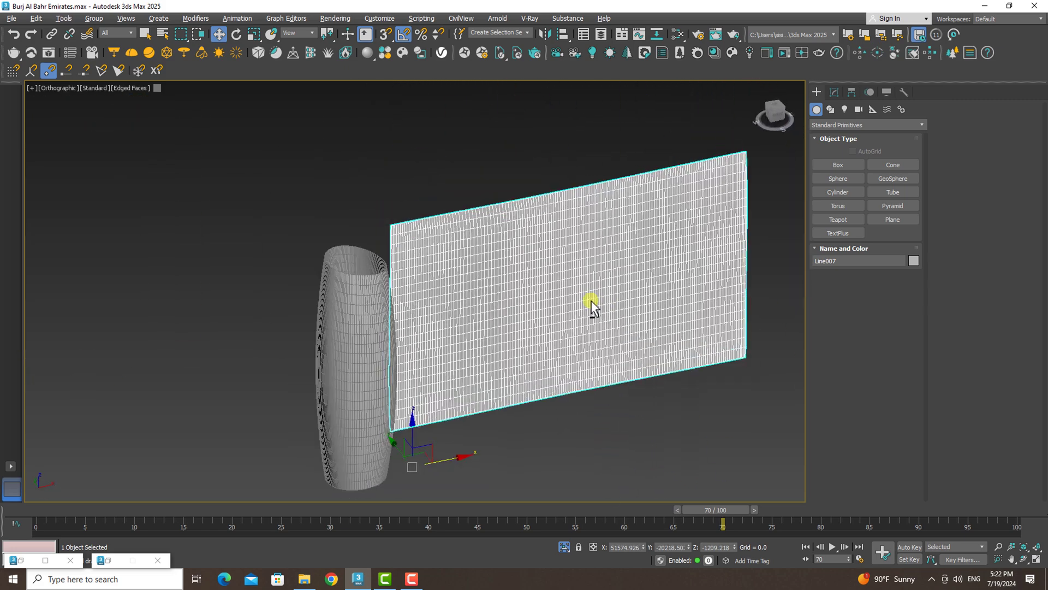
Reset the panel's transforms with the Reset XForm utility.
{"action": "left_click", "coordinate": [835, 91]}
{"action": "left_click", "coordinate": [900, 93]}
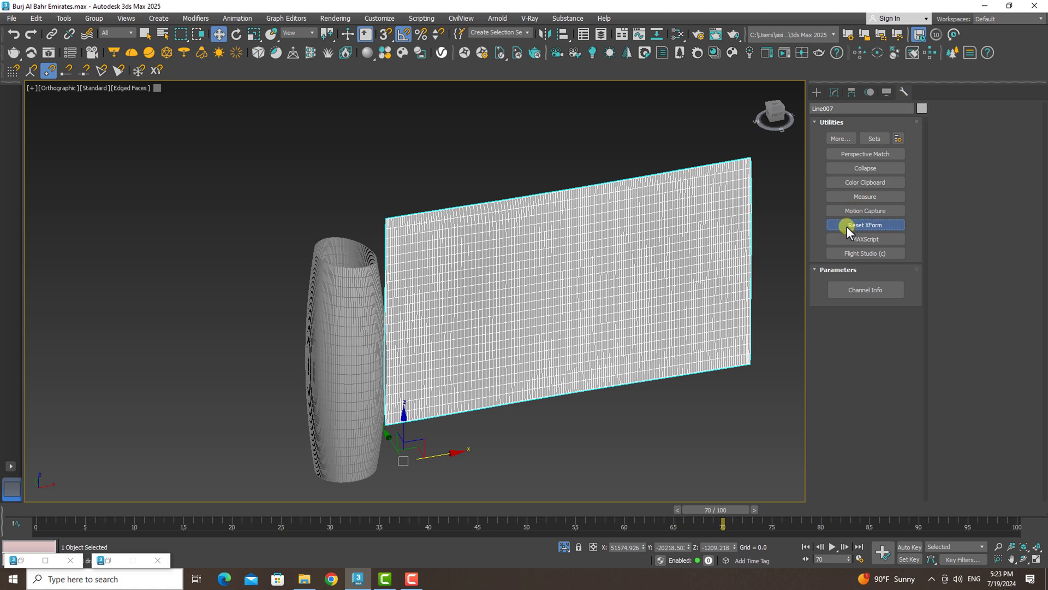
{"action": "left_click", "coordinate": [846, 225]}
{"action": "left_click", "coordinate": [851, 289]}
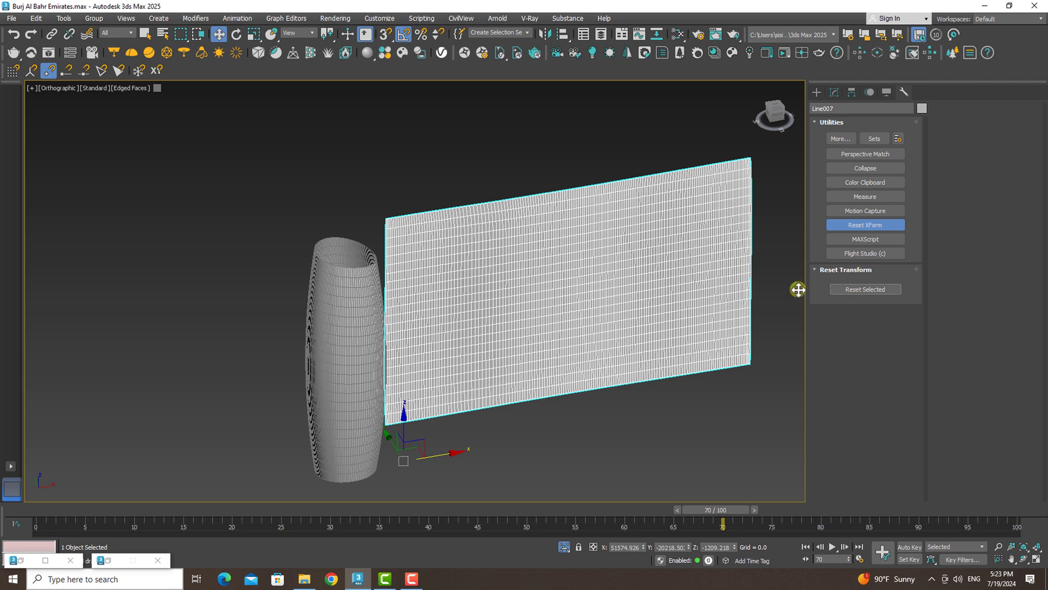
Convert the white panel to an Editable Poly and turn on Affect Pivot Only.
{"action": "right_click", "coordinate": [552, 293]}
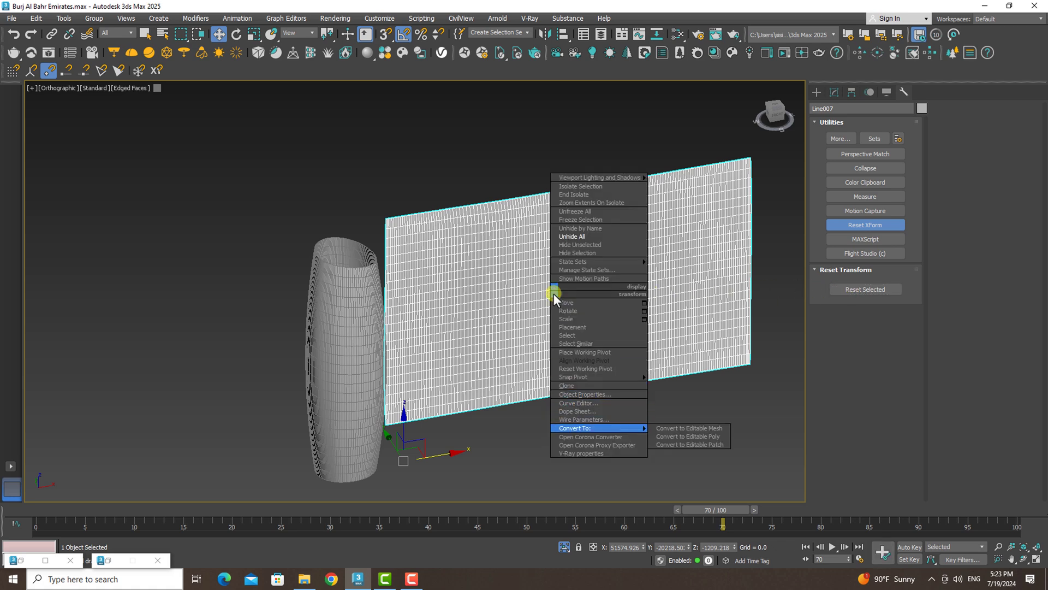
{"action": "left_click", "coordinate": [659, 436]}
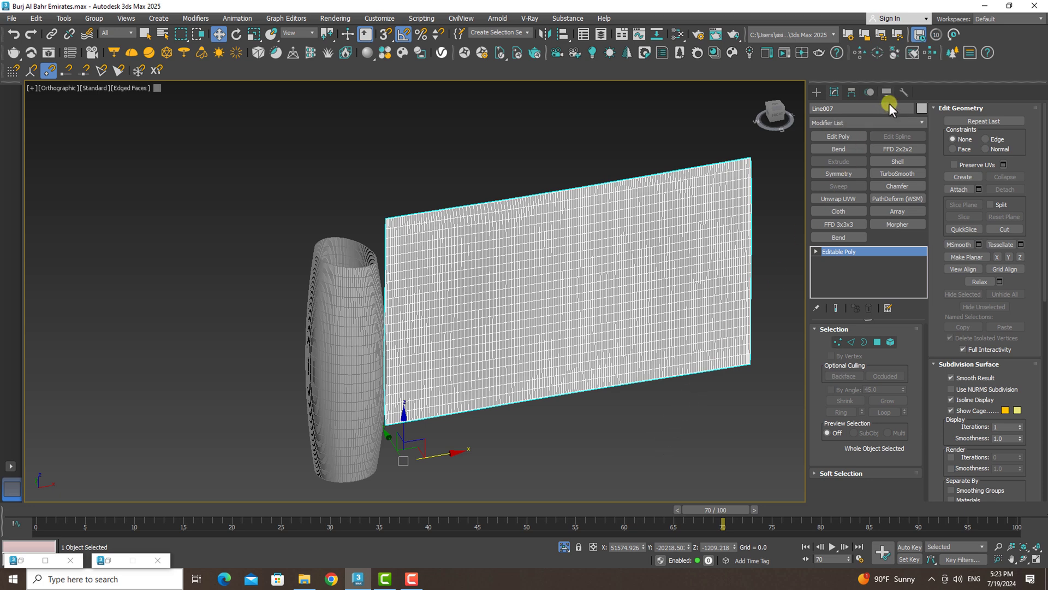
{"action": "left_click", "coordinate": [853, 93]}
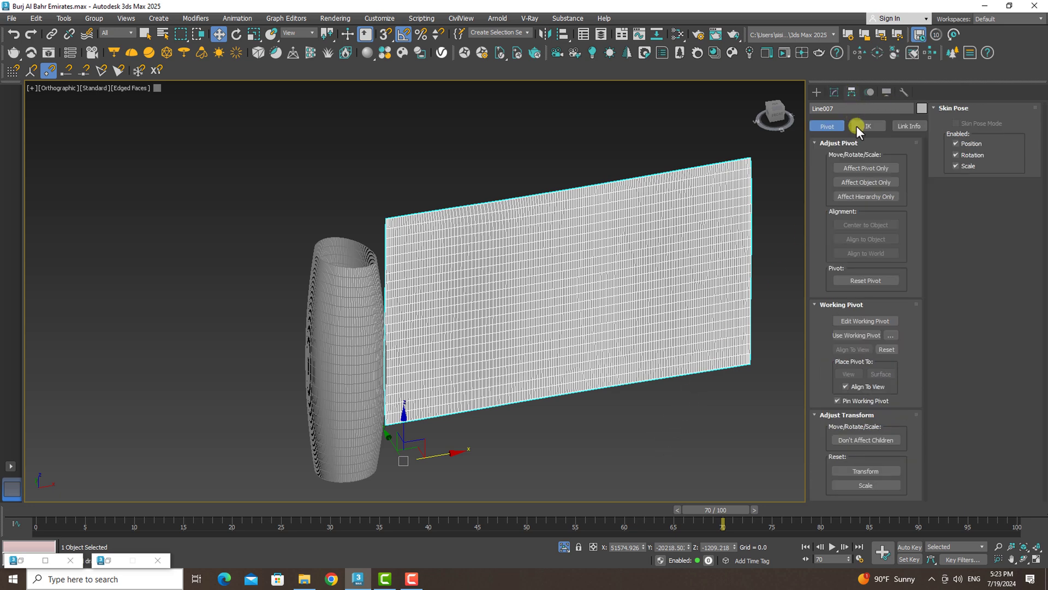
{"action": "left_click", "coordinate": [864, 168]}
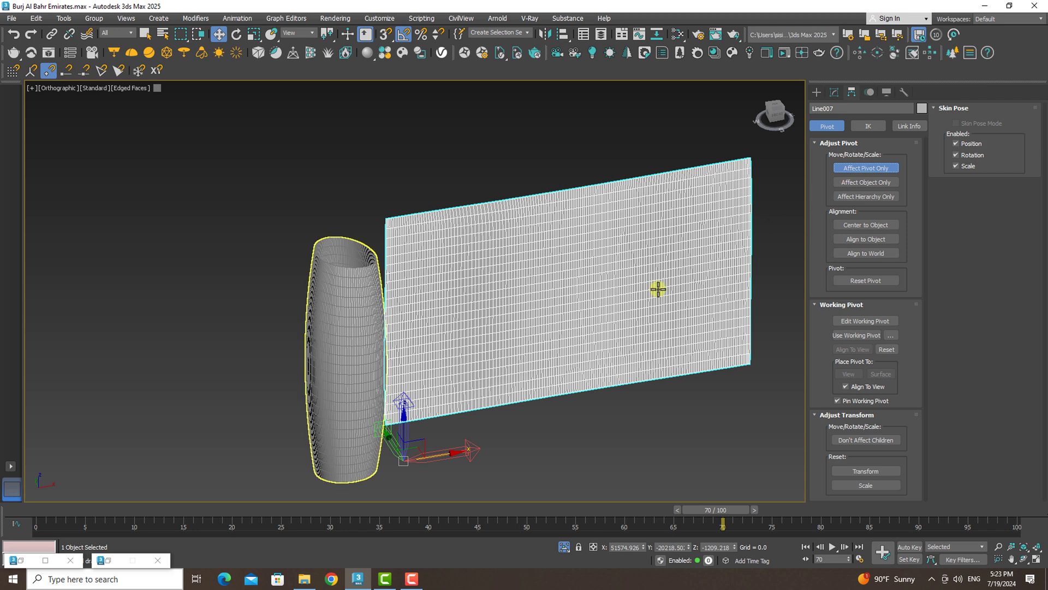
Move the pivot down to the panel's bottom-left edge in Front view.
{"action": "left_click_drag", "start_coordinate": [398, 444], "coordinate": [376, 414]}
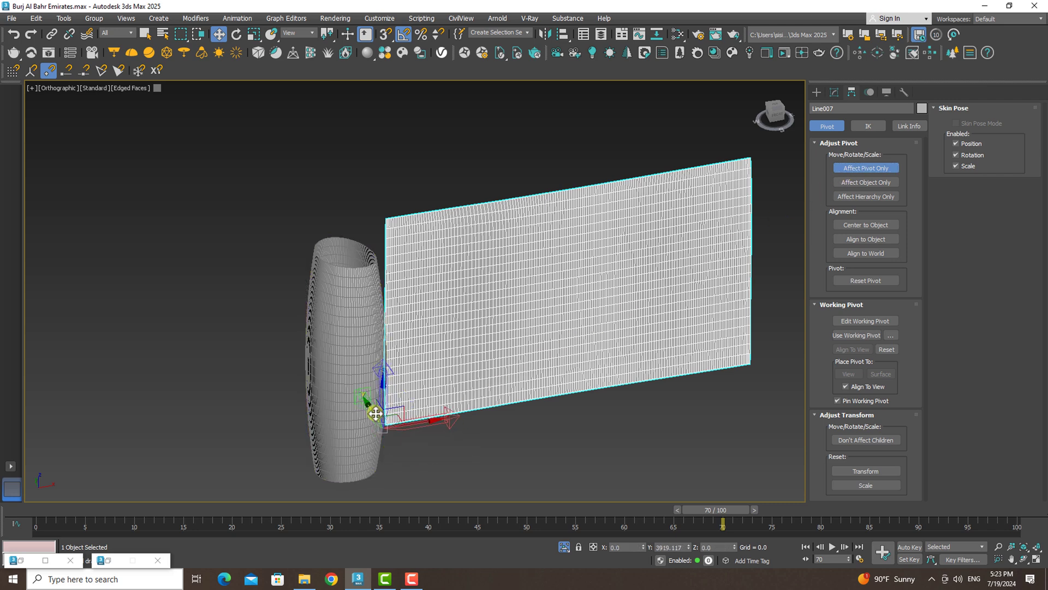
{"action": "key", "text": "f"}
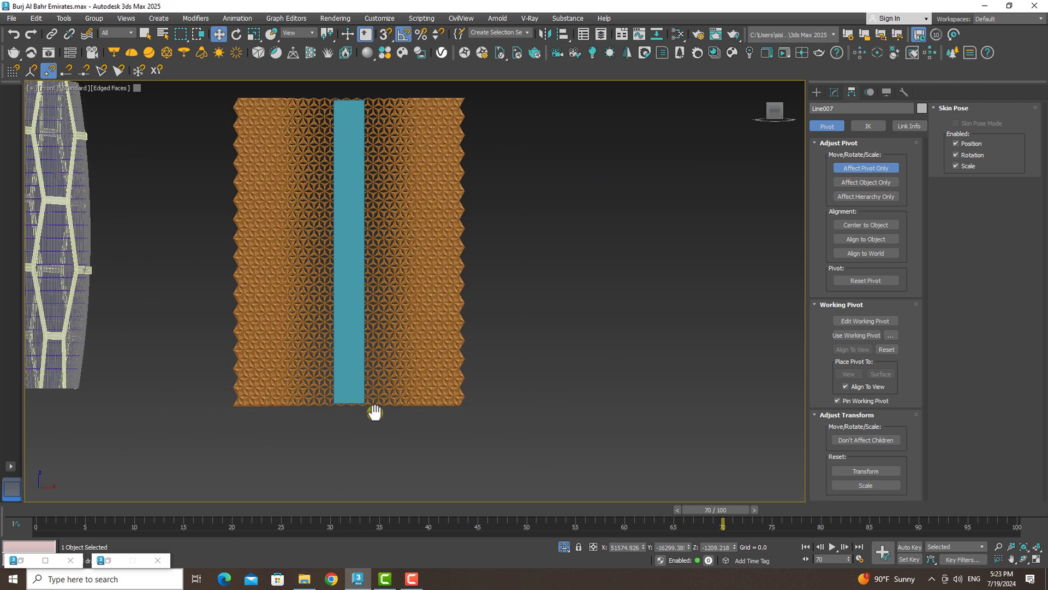
{"action": "scroll", "coordinate": [375, 413], "scroll_direction": "down", "scroll_amount": 5}
{"action": "scroll", "coordinate": [375, 407], "scroll_direction": "up", "scroll_amount": 6}
{"action": "scroll", "coordinate": [366, 350], "scroll_direction": "up", "scroll_amount": 2}
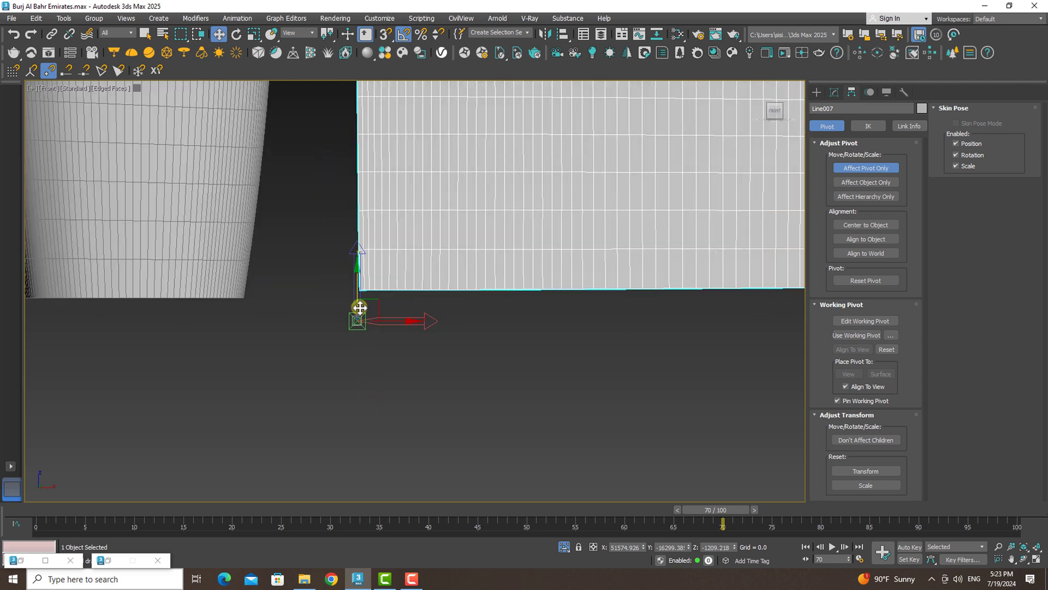
{"action": "left_click_drag", "start_coordinate": [356, 284], "coordinate": [354, 252]}
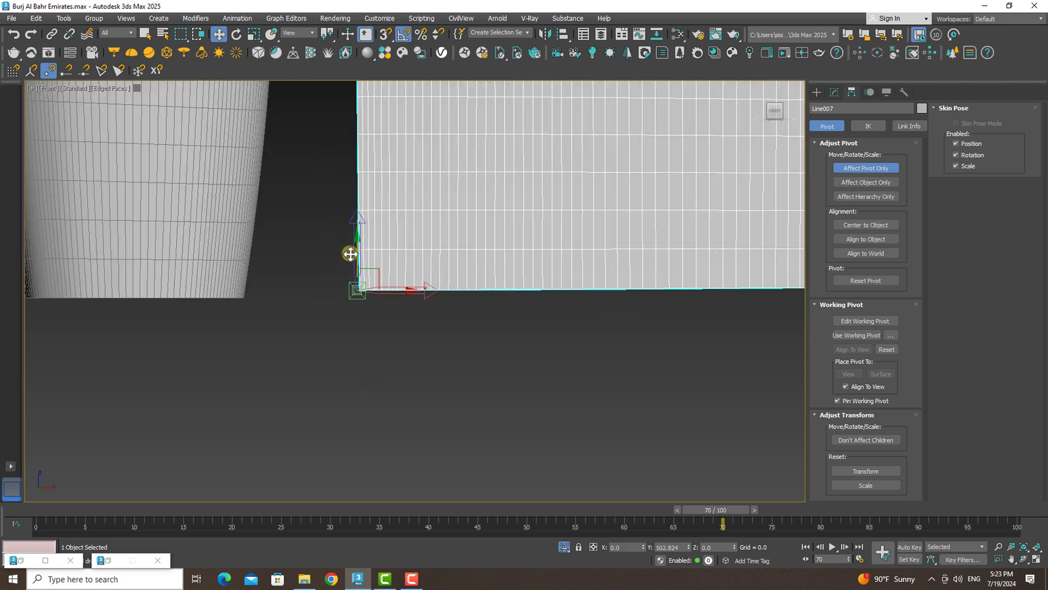
{"action": "left_click", "coordinate": [813, 93]}
{"action": "scroll", "coordinate": [452, 269], "scroll_direction": "down", "scroll_amount": 2}
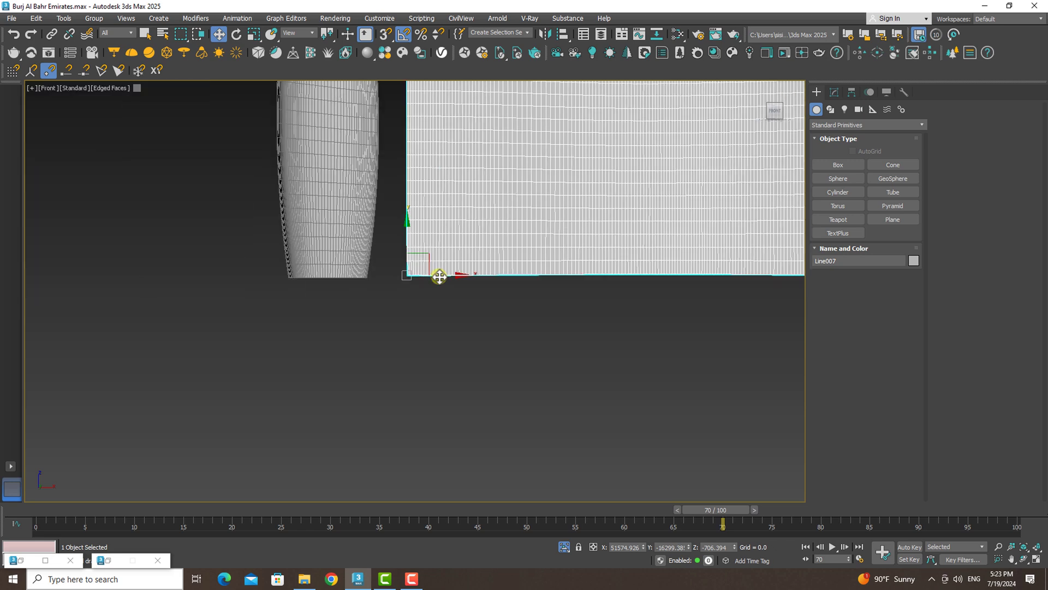
{"action": "scroll", "coordinate": [437, 273], "scroll_direction": "down", "scroll_amount": 3}
{"action": "middle_click_drag", "start_coordinate": [437, 273], "coordinate": [435, 279]}
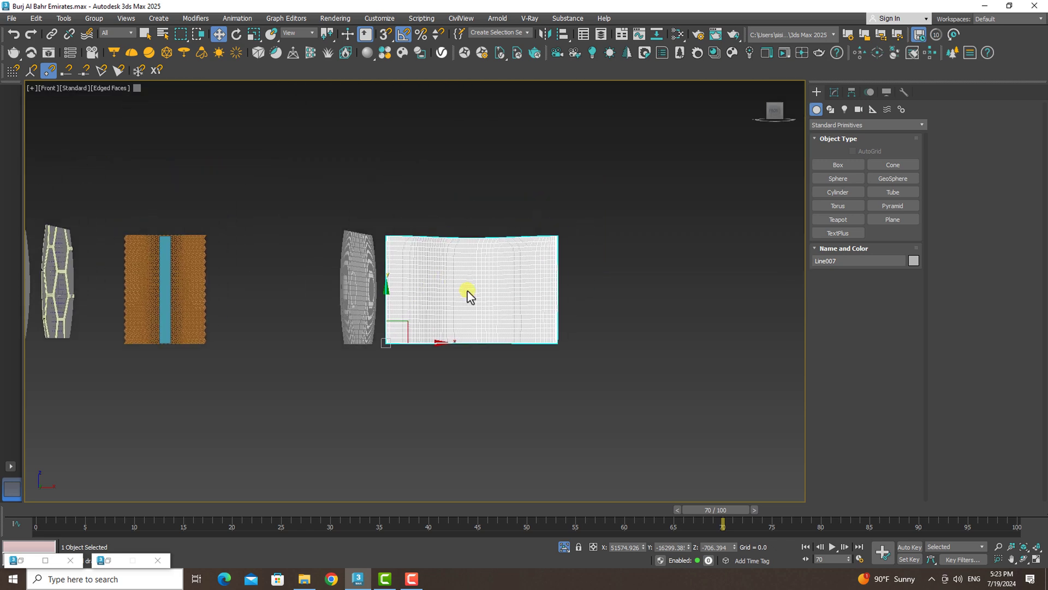
{"action": "left_click", "coordinate": [834, 92]}
Select the panel's element and scale it flat along Y in Top view.
{"action": "left_click", "coordinate": [890, 341]}
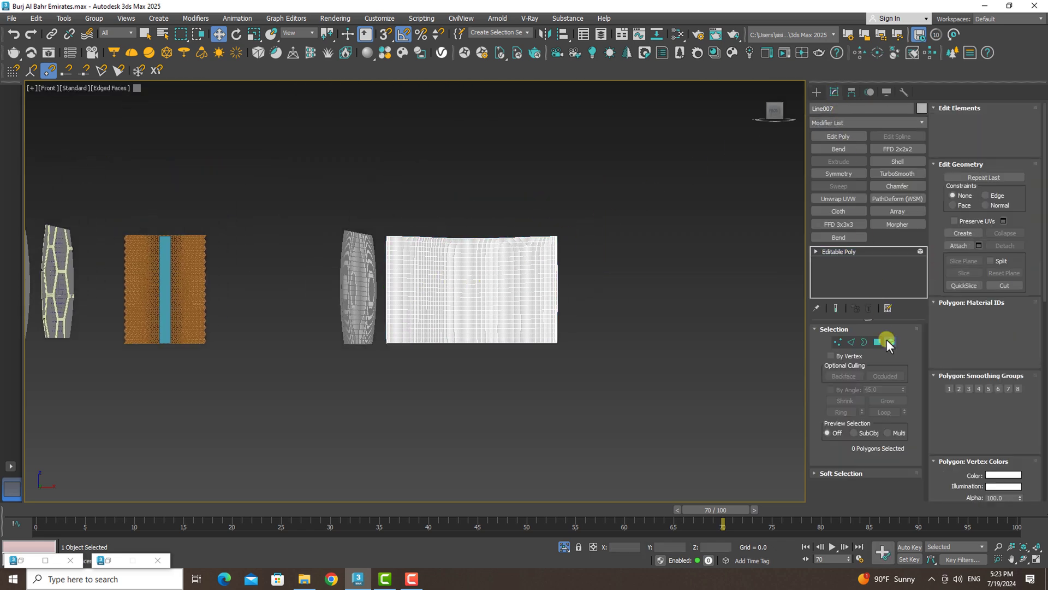
{"action": "mouse_move", "coordinate": [582, 198]}
{"action": "left_mouse_down"}
{"action": "mouse_move", "coordinate": [370, 407]}
{"action": "mouse_move", "coordinate": [387, 395]}
{"action": "left_mouse_up"}
{"action": "key", "text": "t"}
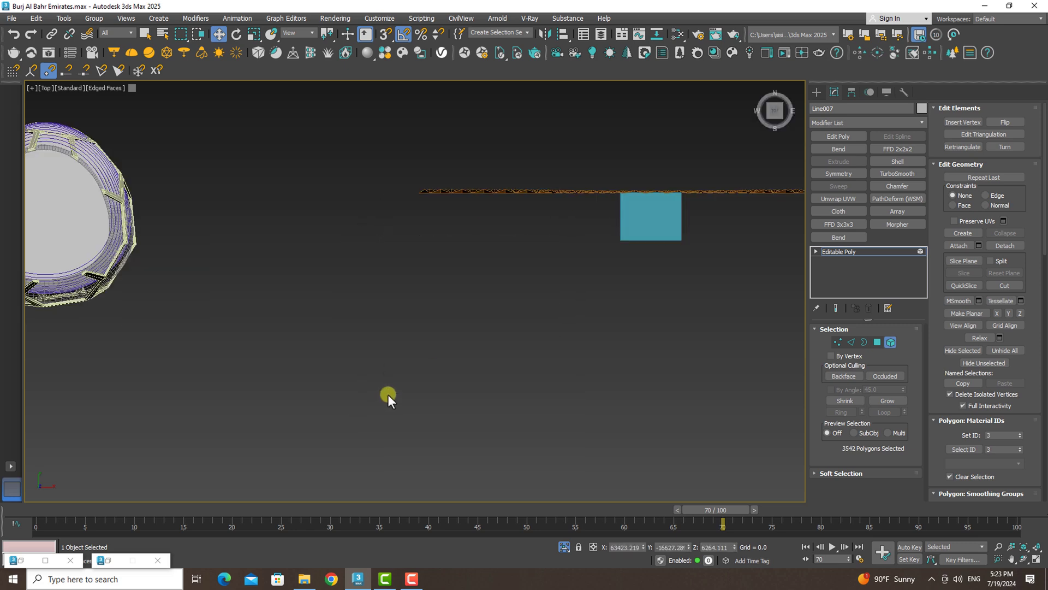
{"action": "scroll", "coordinate": [387, 394], "scroll_direction": "down", "scroll_amount": 3}
{"action": "middle_click_drag", "start_coordinate": [388, 394], "coordinate": [388, 395]}
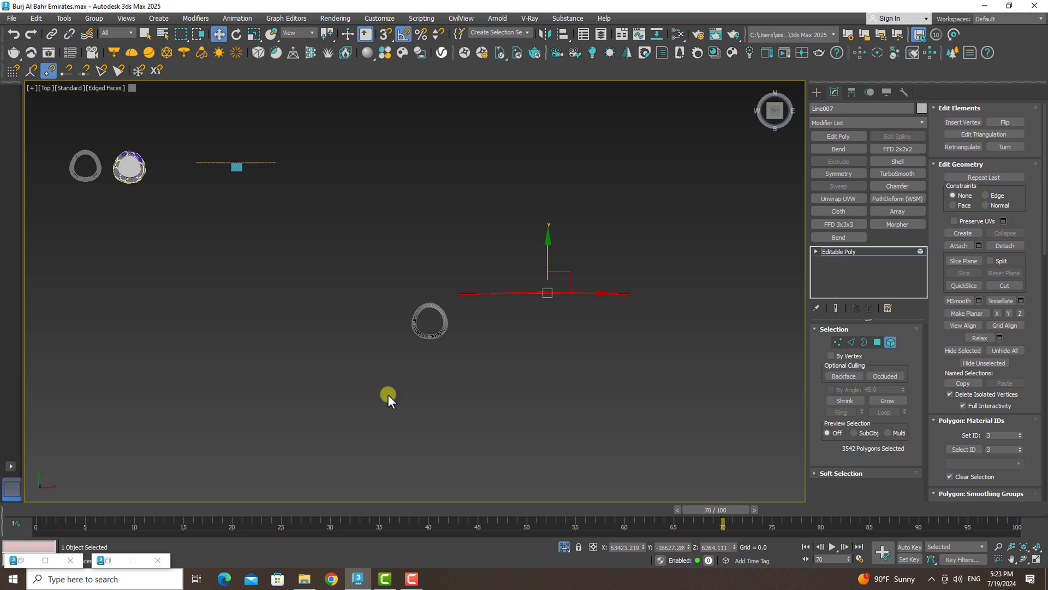
{"action": "scroll", "coordinate": [388, 394], "scroll_direction": "up", "scroll_amount": 3}
{"action": "scroll", "coordinate": [388, 394], "scroll_direction": "up", "scroll_amount": 3}
{"action": "left_click", "coordinate": [254, 33]}
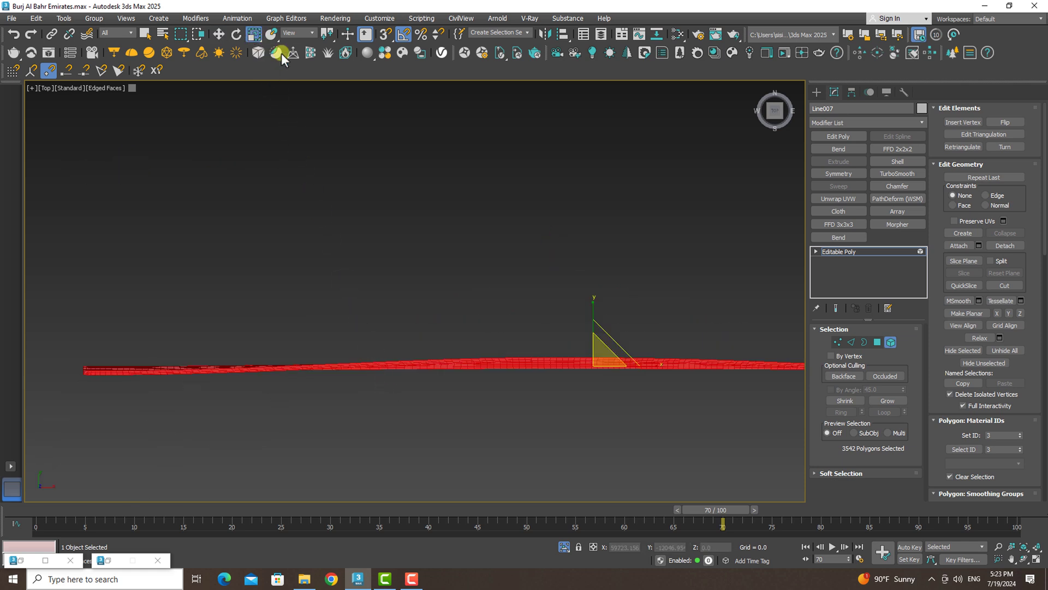
{"action": "mouse_move", "coordinate": [592, 303]}
{"action": "left_mouse_down"}
{"action": "mouse_move", "coordinate": [605, 545]}
{"action": "mouse_move", "coordinate": [624, 397]}
{"action": "left_mouse_up"}
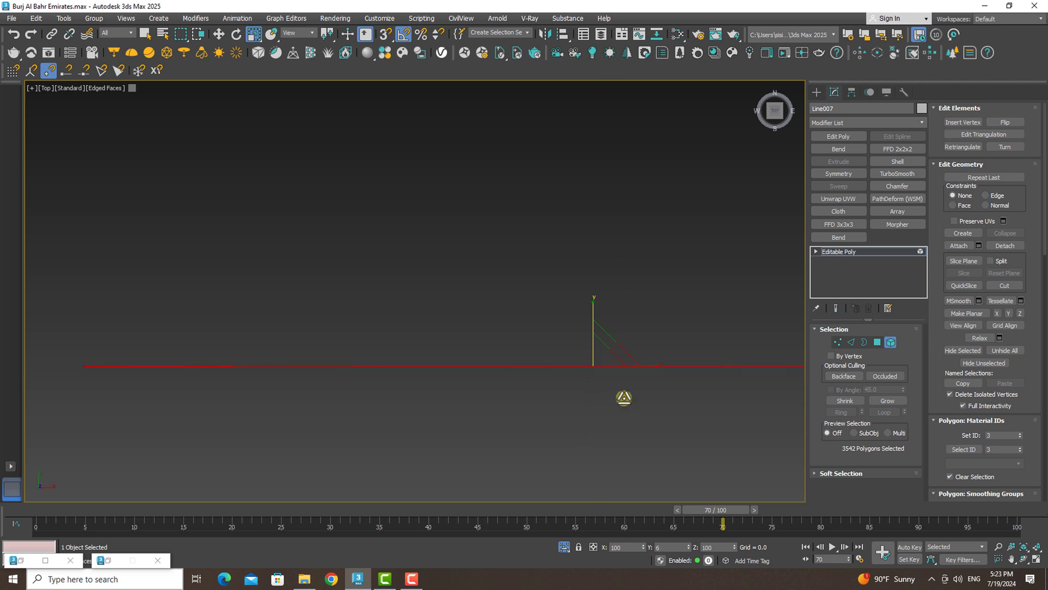
{"action": "left_click_drag", "start_coordinate": [506, 458], "coordinate": [465, 155]}
{"action": "left_click_drag", "start_coordinate": [594, 333], "coordinate": [602, 334]}
{"action": "left_click", "coordinate": [890, 341]}
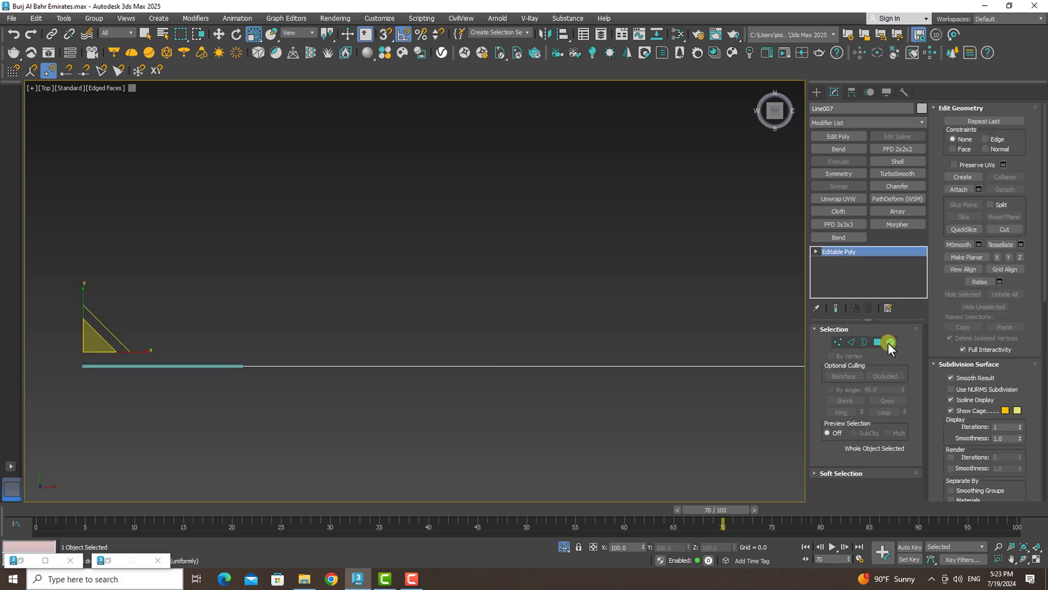
Add a Morpher to the panel with Line005 picked as channel 1's target.
{"action": "middle_click_drag", "start_coordinate": [674, 331], "coordinate": [639, 330], "text": "alt"}
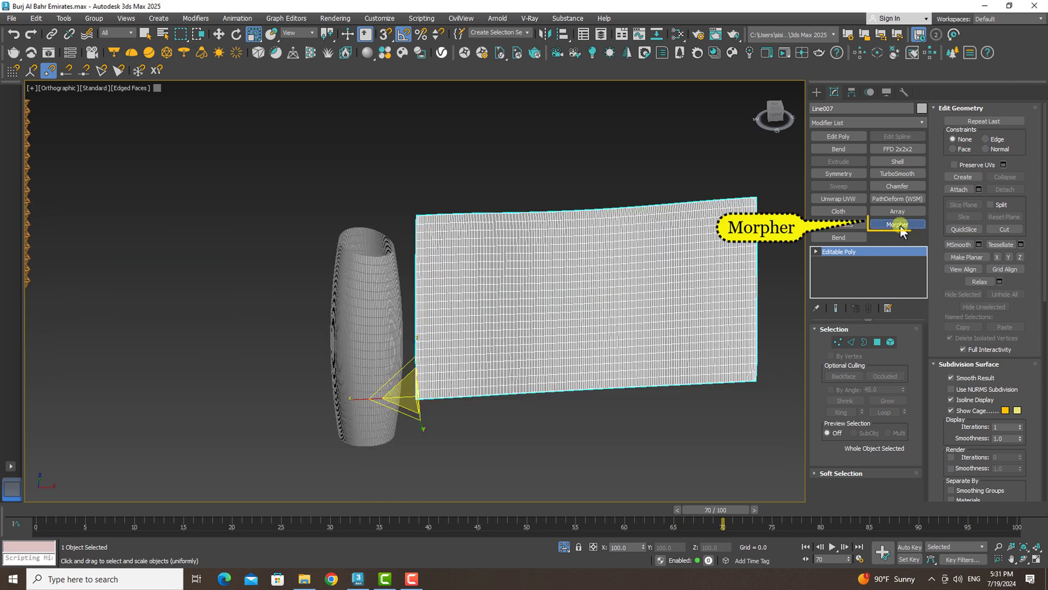
{"action": "left_click", "coordinate": [898, 225]}
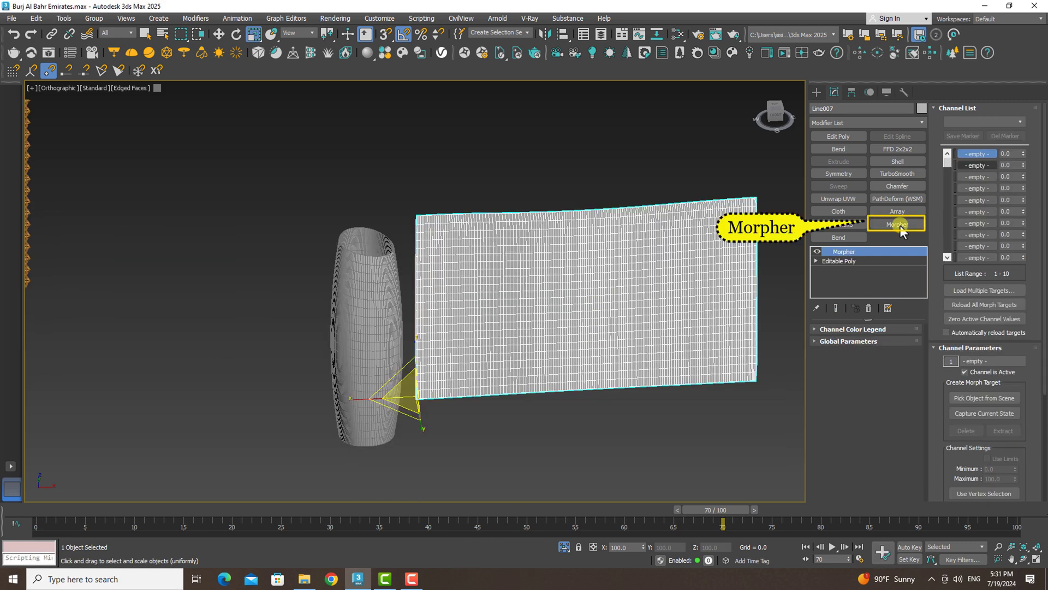
{"action": "right_click", "coordinate": [990, 155]}
{"action": "left_click", "coordinate": [989, 161]}
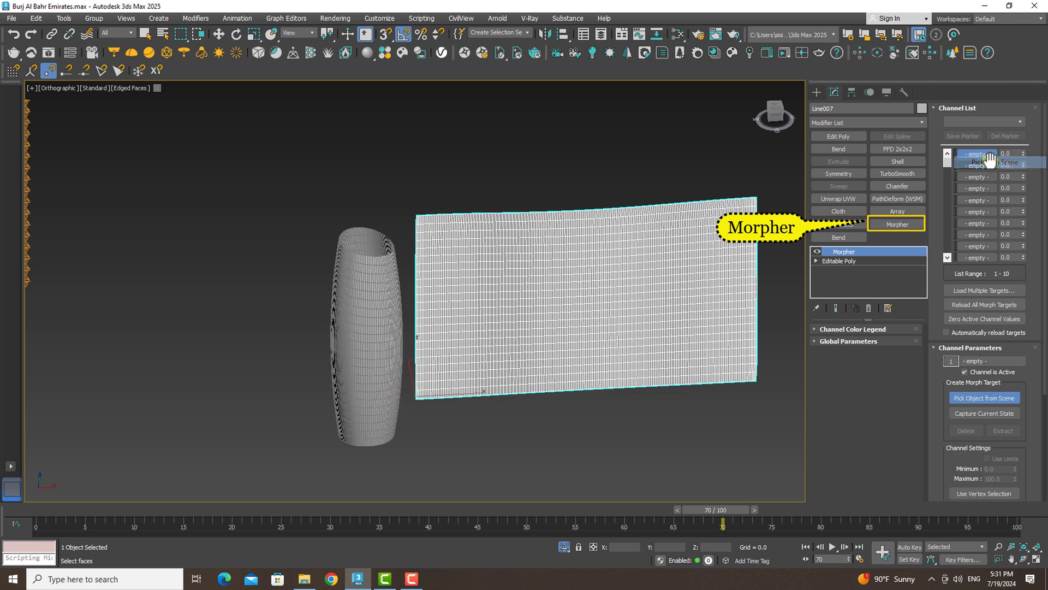
{"action": "left_click", "coordinate": [353, 305]}
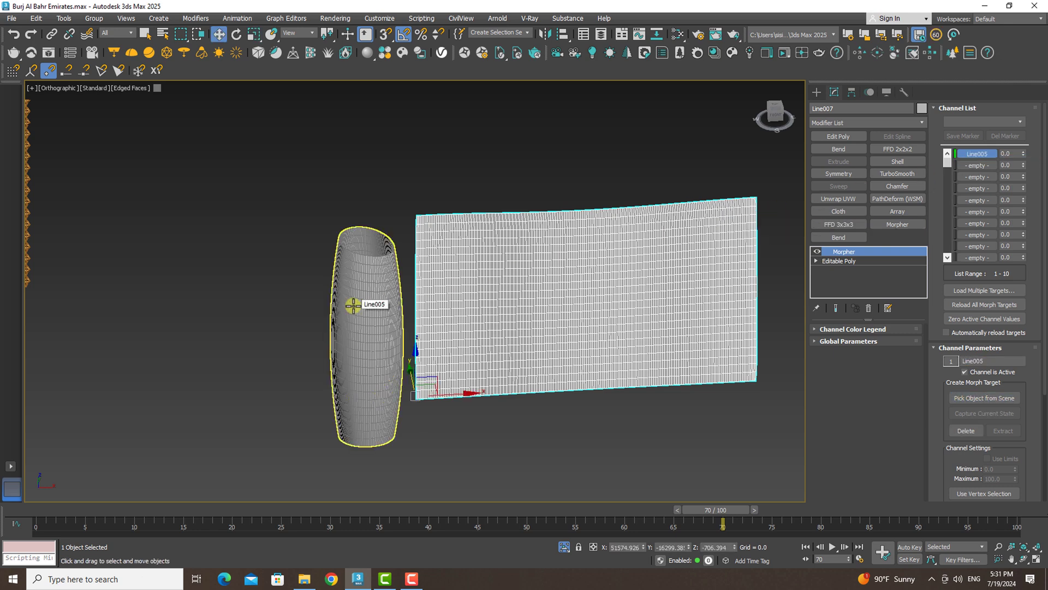
{"action": "mouse_move", "coordinate": [1023, 153]}
{"action": "left_mouse_down"}
{"action": "mouse_move", "coordinate": [992, 136]}
{"action": "mouse_move", "coordinate": [992, 155]}
{"action": "mouse_move", "coordinate": [975, 99]}
{"action": "mouse_move", "coordinate": [996, 176]}
{"action": "left_mouse_up"}
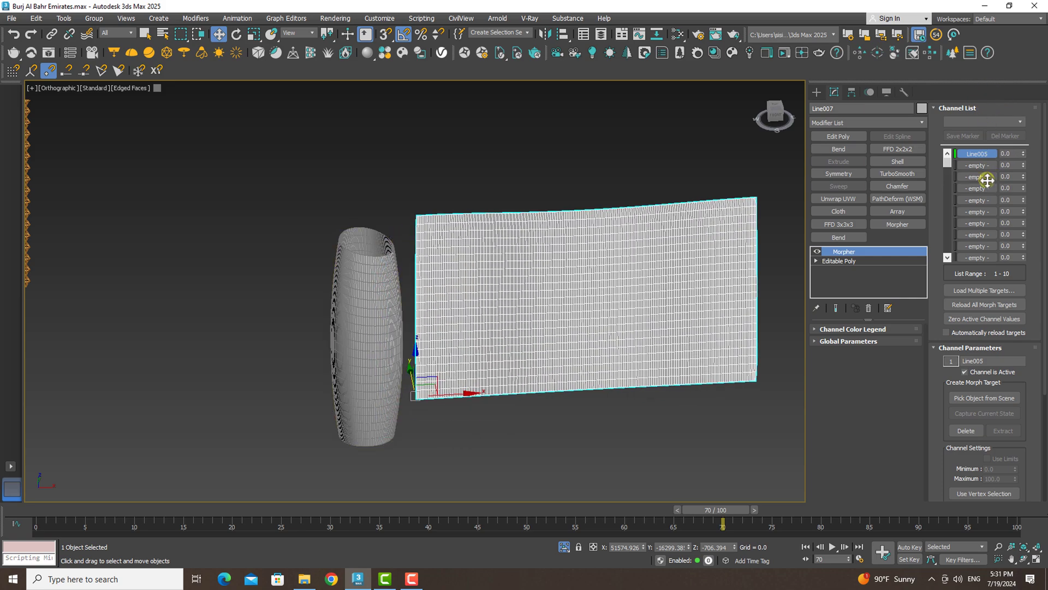
{"action": "scroll", "coordinate": [644, 298], "scroll_direction": "down", "scroll_amount": 5}
{"action": "scroll", "coordinate": [573, 321], "scroll_direction": "up", "scroll_amount": 2}
{"action": "scroll", "coordinate": [574, 321], "scroll_direction": "up", "scroll_amount": 3}
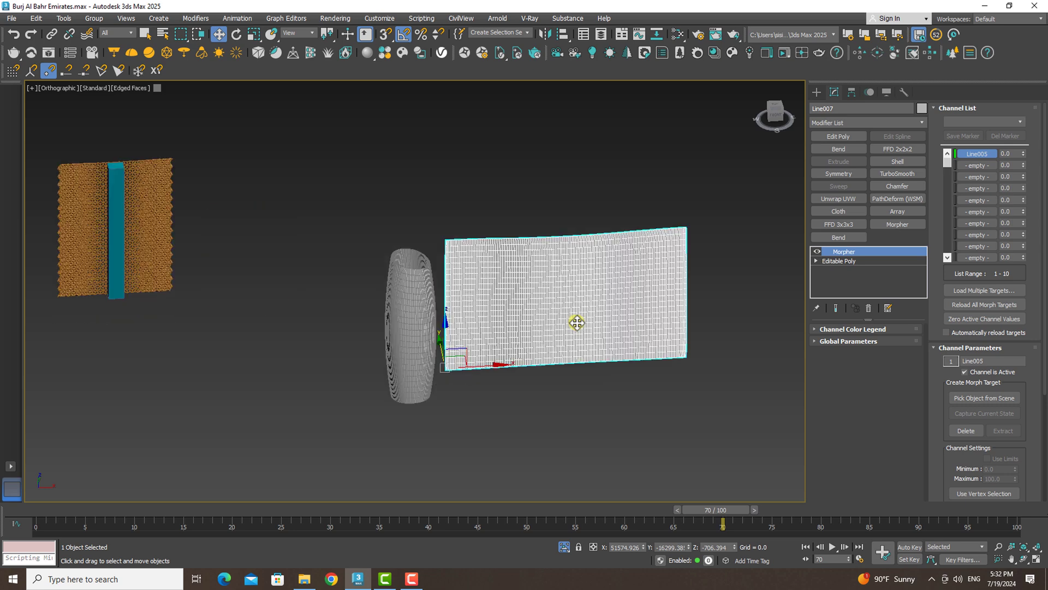
Clone Prism1378 as a Reference copy and move the copy onto the white wall.
{"action": "left_click", "coordinate": [141, 246]}
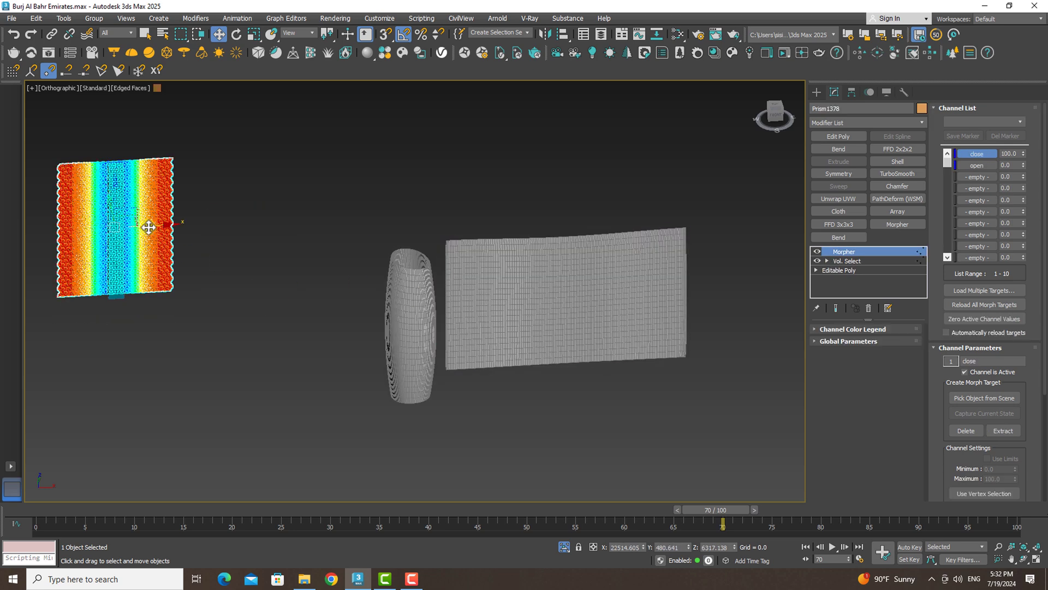
{"action": "left_click_drag", "start_coordinate": [148, 227], "coordinate": [583, 204], "text": "shift"}
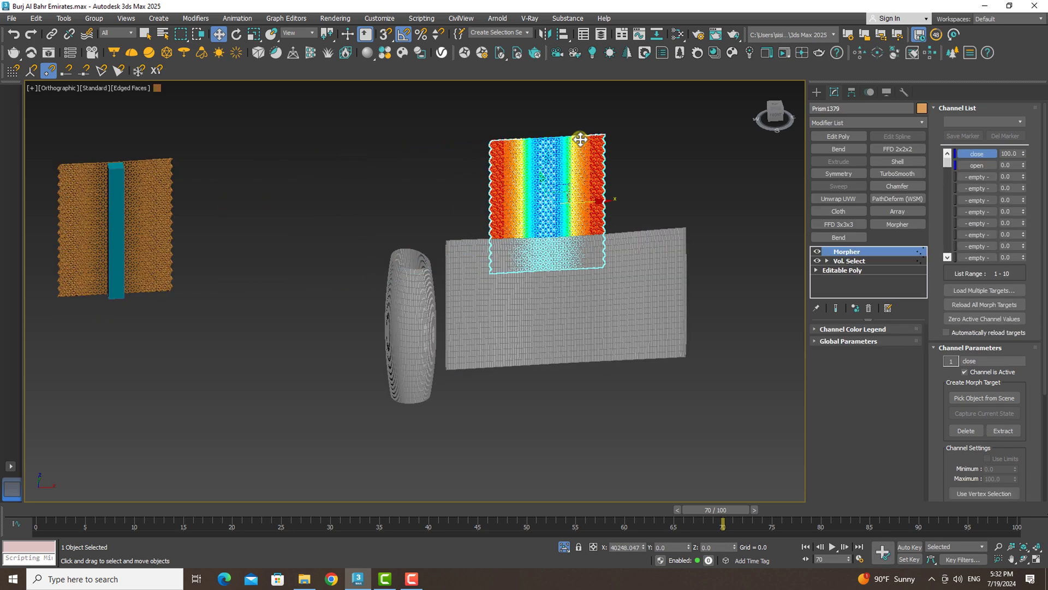
{"action": "left_click", "coordinate": [468, 278]}
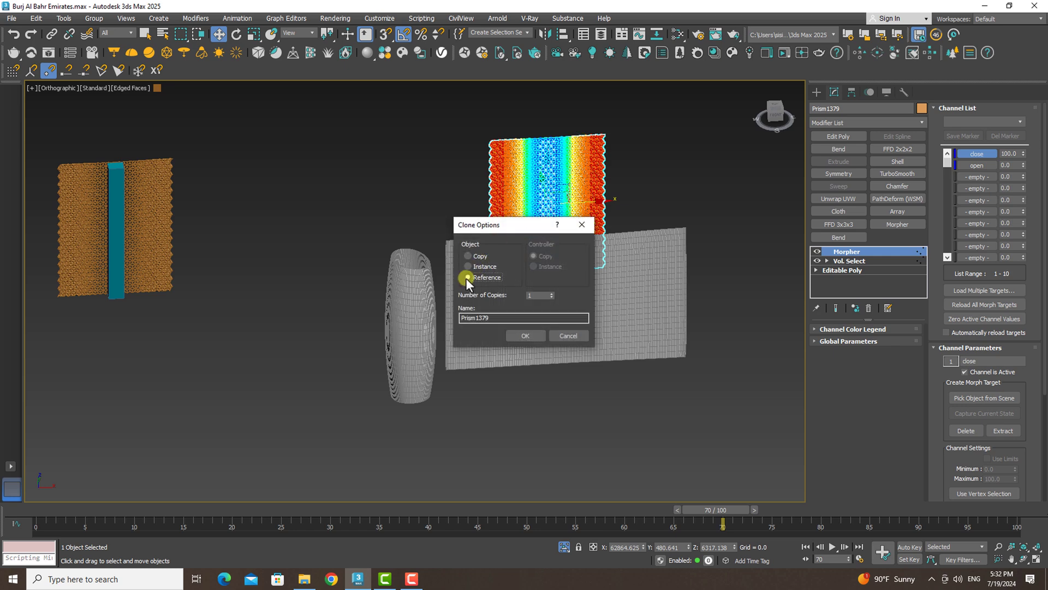
{"action": "left_click", "coordinate": [516, 334]}
{"action": "middle_click_drag", "start_coordinate": [513, 346], "coordinate": [513, 346], "text": "alt"}
{"action": "left_click_drag", "start_coordinate": [536, 186], "coordinate": [584, 288]}
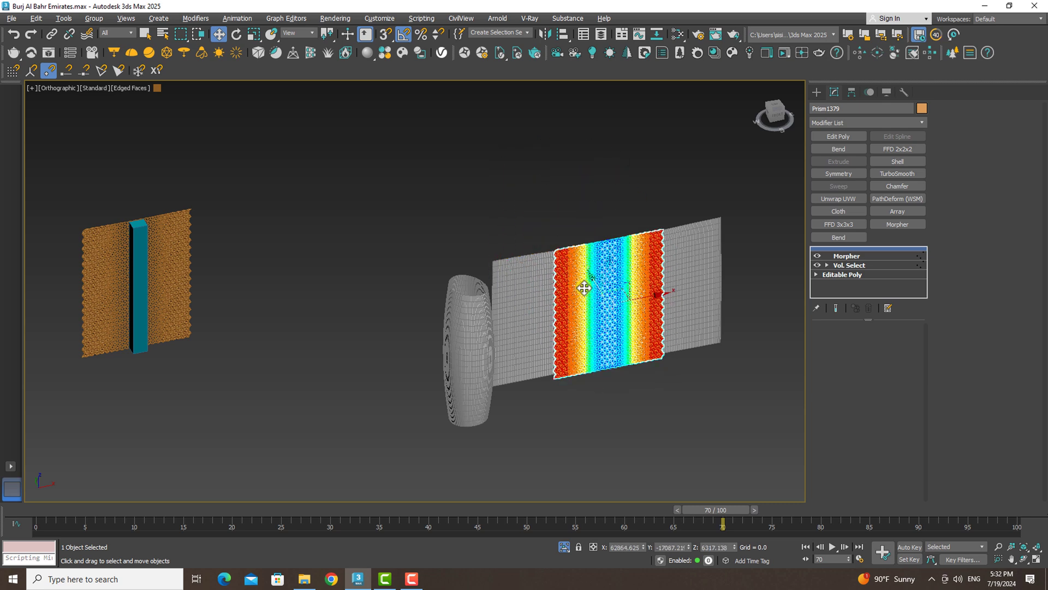
In Top view, shift the wall and Prism1379 along Y so the panel sits mid-wall.
{"action": "key", "text": "t"}
{"action": "scroll", "coordinate": [582, 286], "scroll_direction": "down", "scroll_amount": 6}
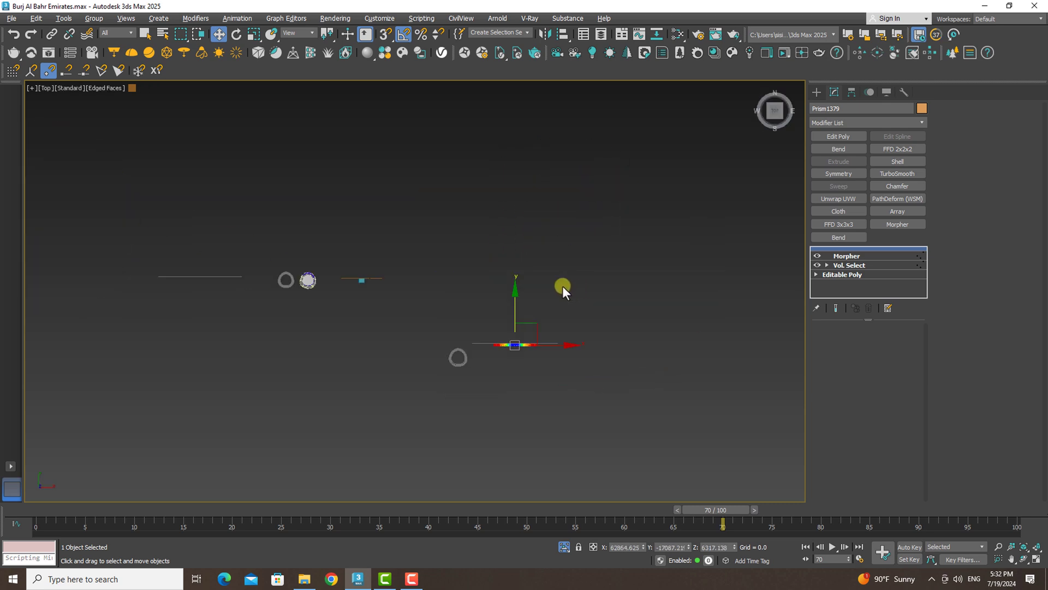
{"action": "scroll", "coordinate": [541, 284], "scroll_direction": "down", "scroll_amount": 2}
{"action": "left_click", "coordinate": [441, 342], "text": "ctrl"}
{"action": "left_click_drag", "start_coordinate": [462, 295], "coordinate": [462, 257]}
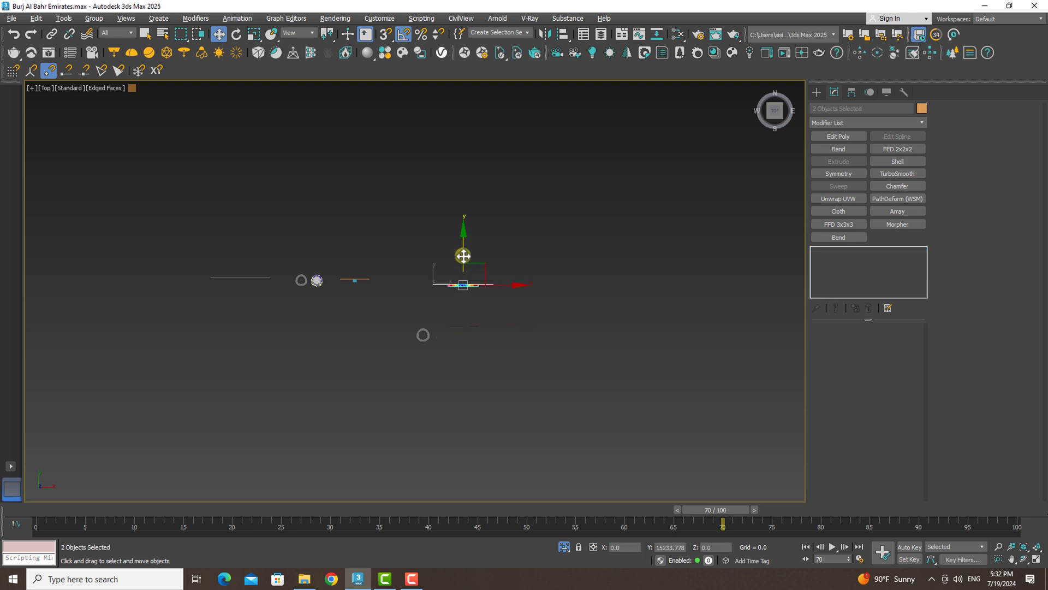
{"action": "scroll", "coordinate": [462, 256], "scroll_direction": "up", "scroll_amount": 5}
{"action": "scroll", "coordinate": [462, 256], "scroll_direction": "up", "scroll_amount": 2}
{"action": "scroll", "coordinate": [462, 256], "scroll_direction": "up", "scroll_amount": 3}
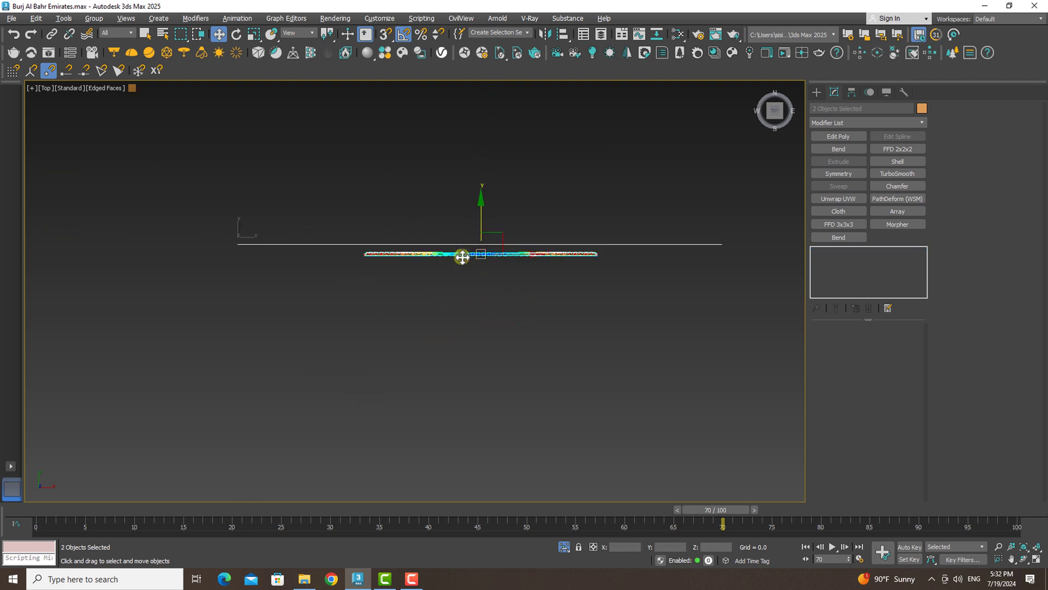
{"action": "left_click", "coordinate": [462, 250]}
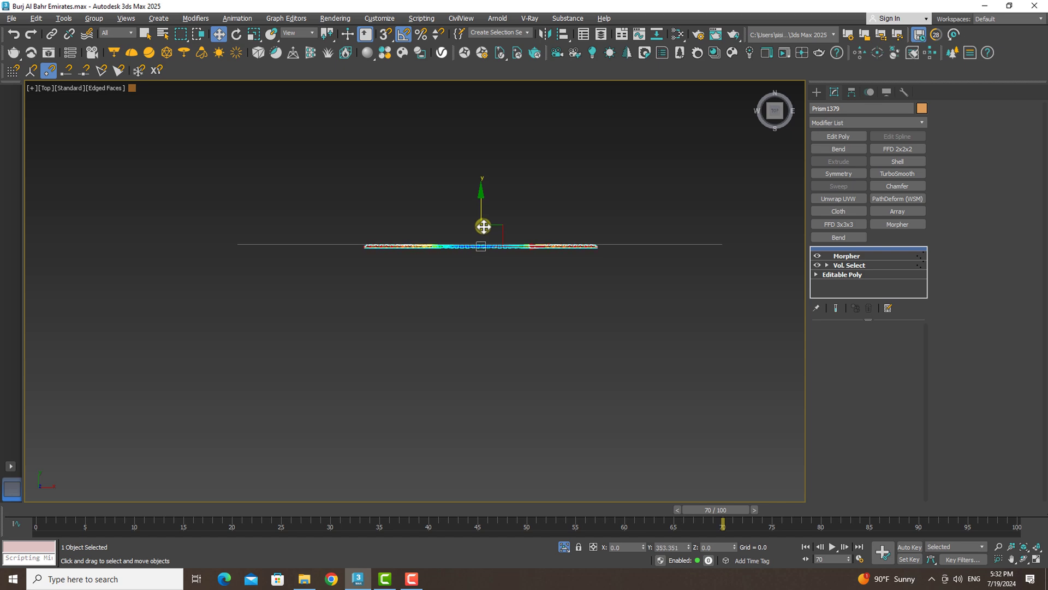
{"action": "middle_click_drag", "start_coordinate": [481, 230], "coordinate": [567, 290], "text": "alt"}
Reposition Box001, the plane and the tower shell, nudging the teal strip into place.
{"action": "left_click", "coordinate": [567, 290]}
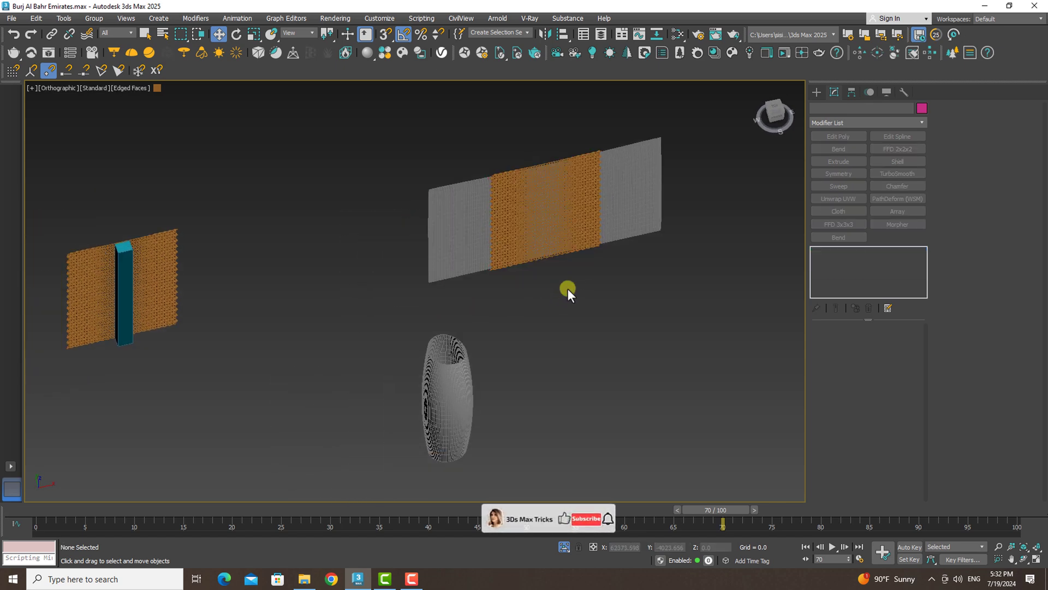
{"action": "left_click", "coordinate": [122, 295]}
{"action": "left_click_drag", "start_coordinate": [122, 295], "coordinate": [343, 217]}
{"action": "left_click", "coordinate": [136, 265], "text": "ctrl"}
{"action": "left_click", "coordinate": [453, 398]}
{"action": "left_click_drag", "start_coordinate": [479, 428], "coordinate": [231, 489]}
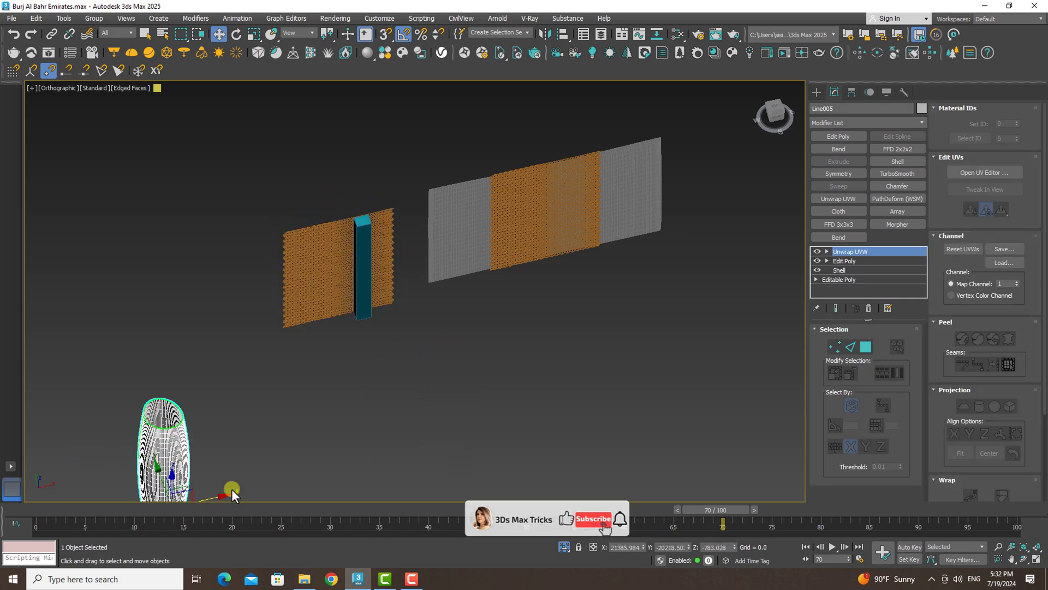
{"action": "mouse_move", "coordinate": [231, 489]}
{"action": "middle_mouse_down", "text": "alt"}
{"action": "mouse_move", "coordinate": [333, 372]}
{"action": "mouse_move", "coordinate": [309, 328]}
{"action": "middle_mouse_up", "text": "alt"}
{"action": "scroll", "coordinate": [332, 371], "scroll_direction": "up", "scroll_amount": 3}
{"action": "left_click", "coordinate": [301, 315]}
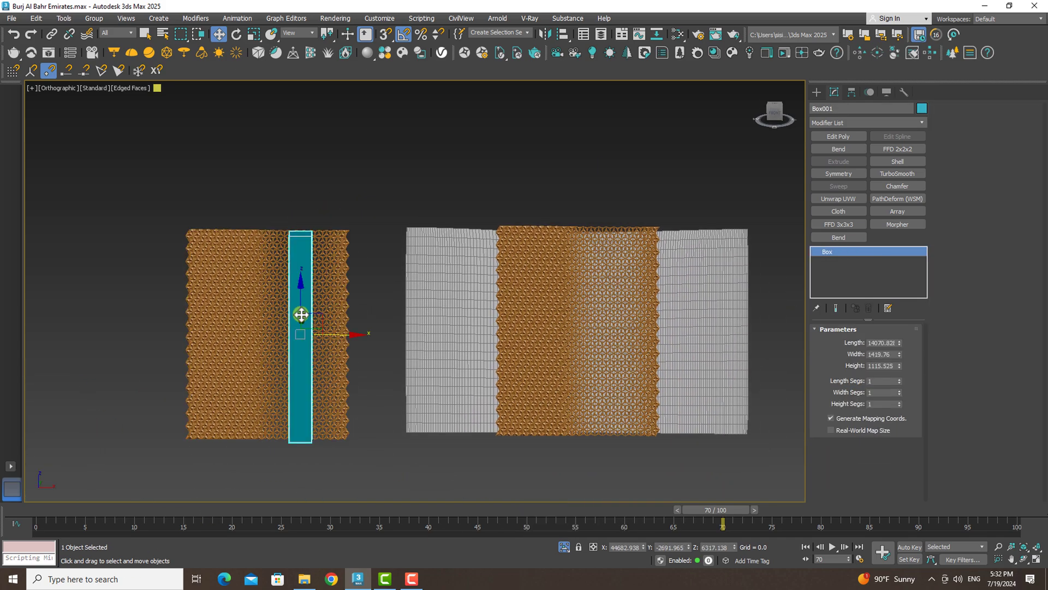
{"action": "mouse_move", "coordinate": [322, 328]}
{"action": "left_mouse_down"}
{"action": "mouse_move", "coordinate": [260, 351]}
{"action": "mouse_move", "coordinate": [286, 342]}
{"action": "left_mouse_up"}
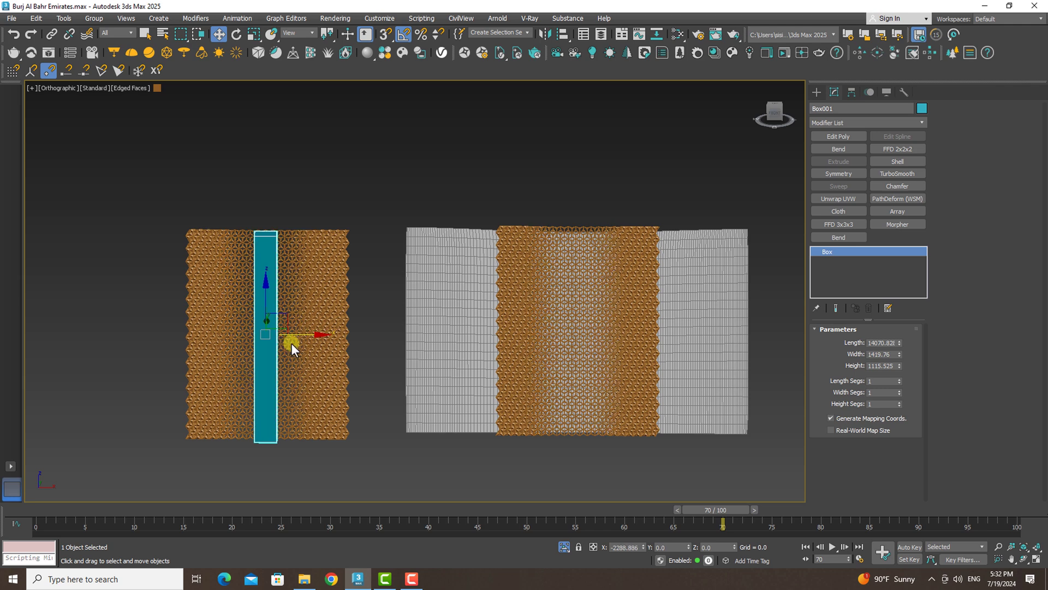
{"action": "left_click_drag", "start_coordinate": [286, 342], "coordinate": [292, 342]}
Rotate Box001 about 16° and inspect Prism1379's diagonal soft-selection band.
{"action": "left_click", "coordinate": [234, 34]}
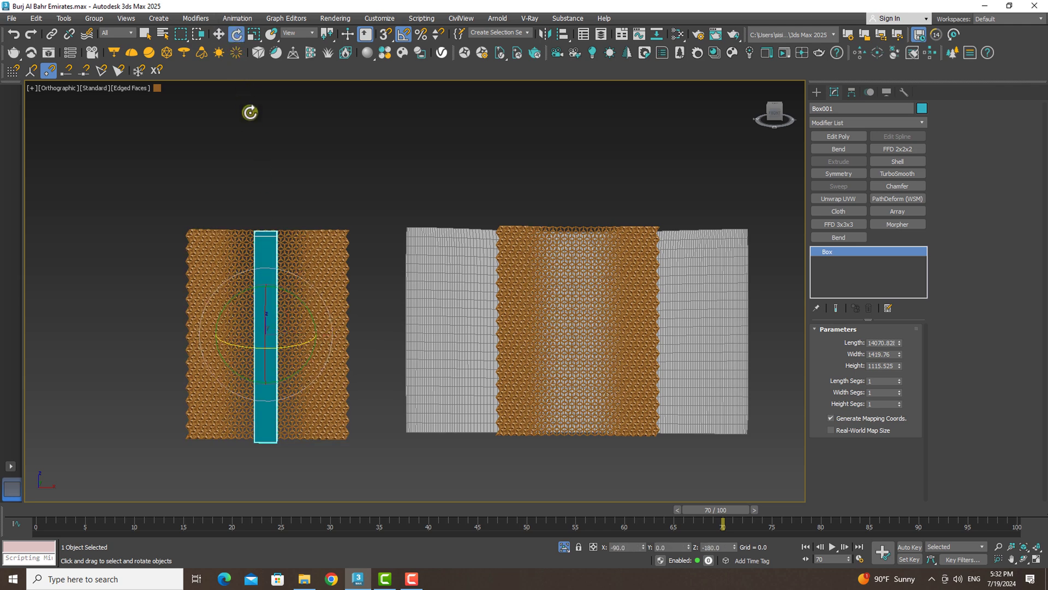
{"action": "left_click_drag", "start_coordinate": [288, 293], "coordinate": [303, 296]}
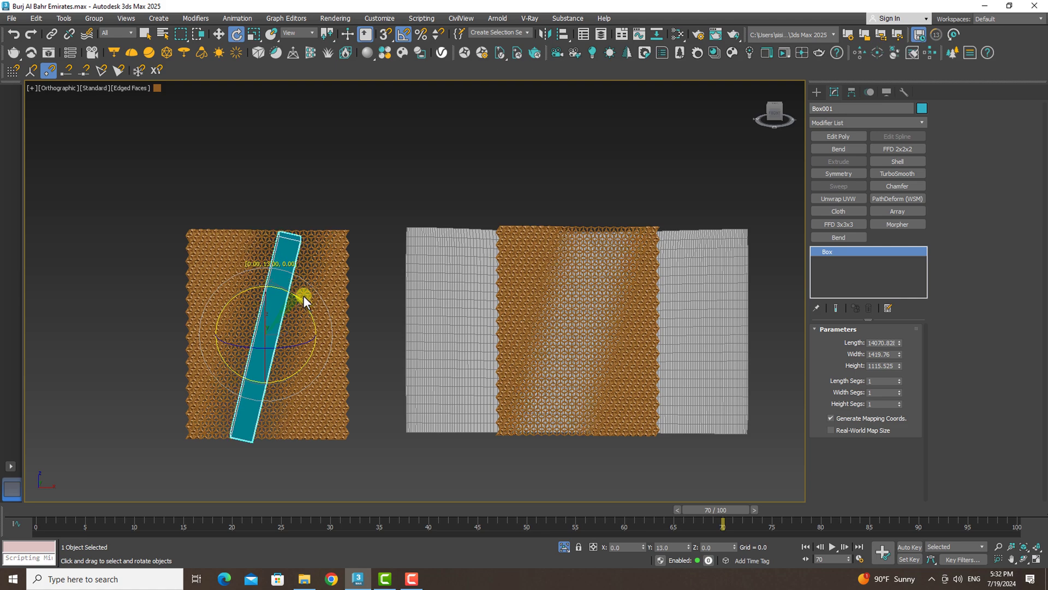
{"action": "left_click", "coordinate": [599, 286]}
{"action": "middle_click_drag", "start_coordinate": [599, 286], "coordinate": [600, 284], "text": "alt"}
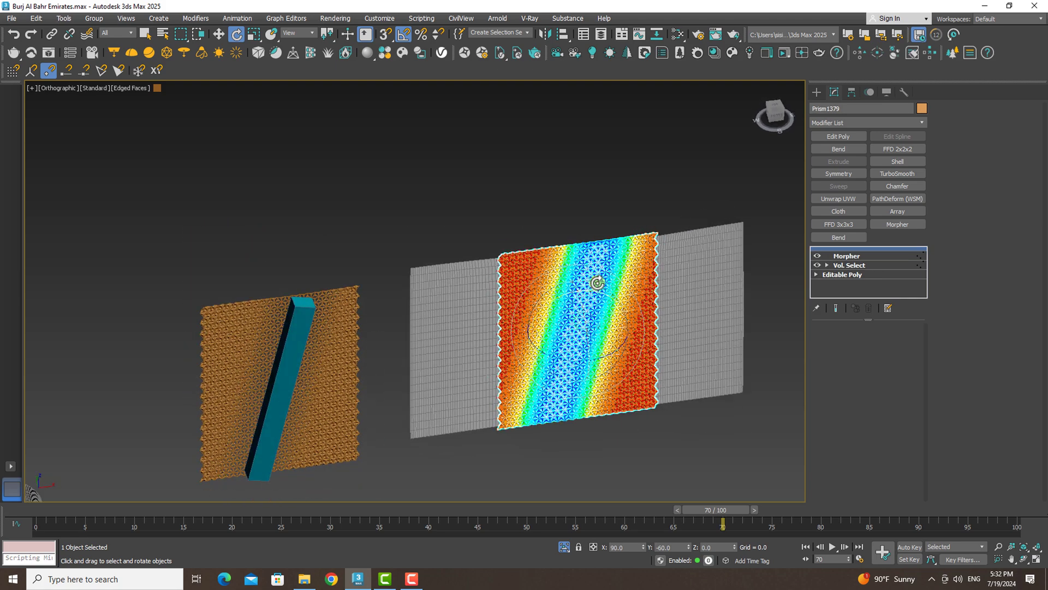
{"action": "scroll", "coordinate": [596, 282], "scroll_direction": "up", "scroll_amount": 5}
{"action": "scroll", "coordinate": [597, 282], "scroll_direction": "up", "scroll_amount": 2}
{"action": "scroll", "coordinate": [597, 282], "scroll_direction": "down", "scroll_amount": 3}
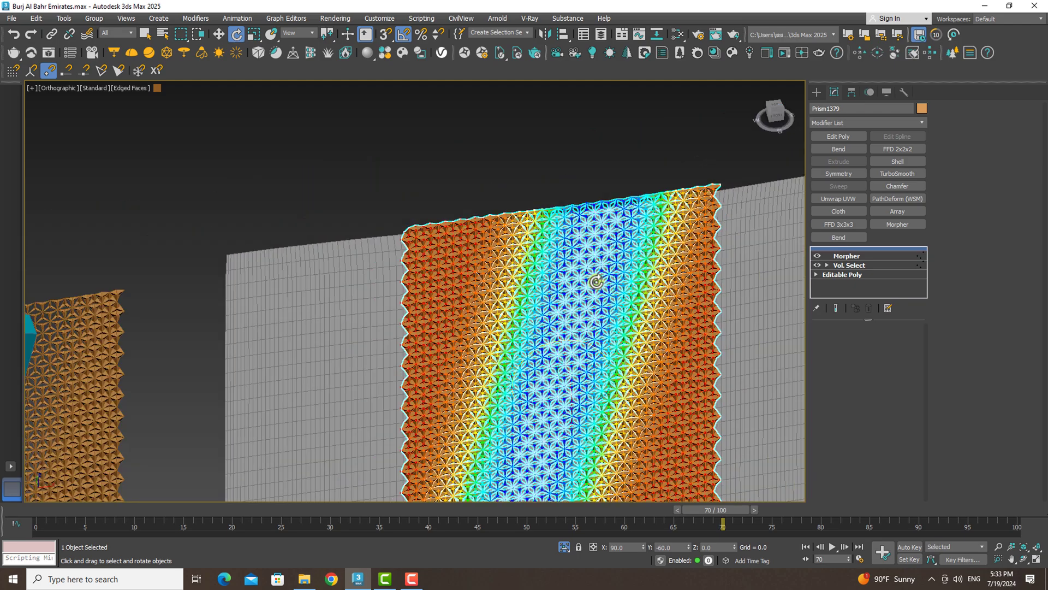
Add Edit Poly to Prism1379 and delete its top row of six triangular polygons.
{"action": "key", "text": "f"}
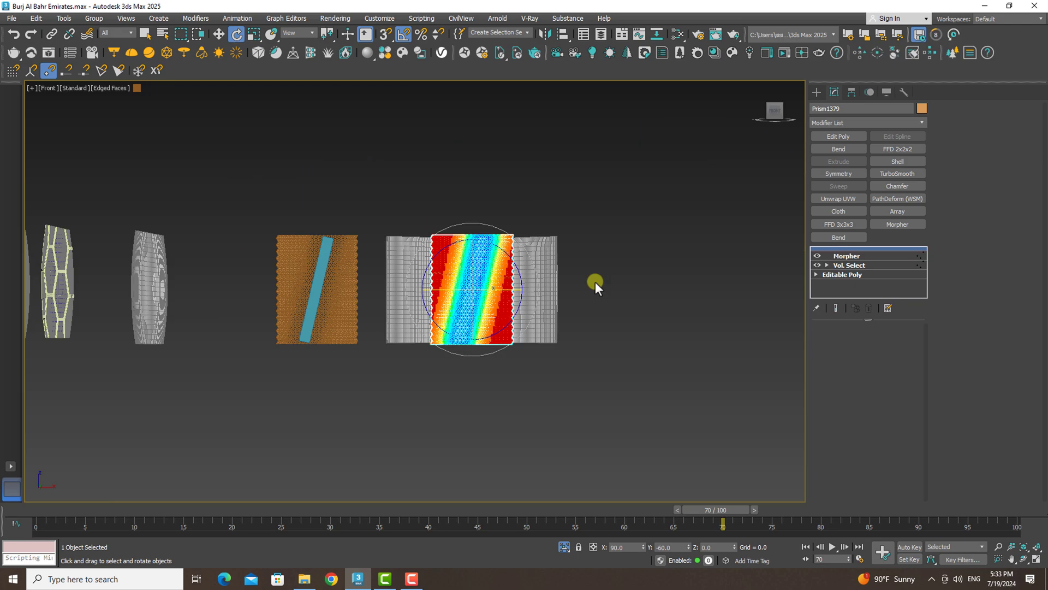
{"action": "scroll", "coordinate": [494, 255], "scroll_direction": "up", "scroll_amount": 6}
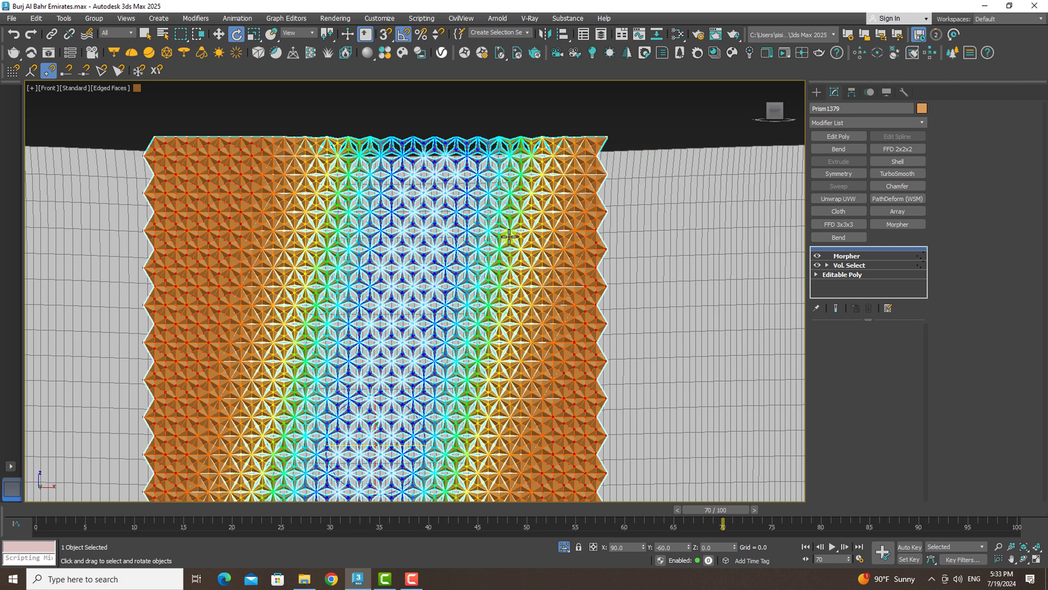
{"action": "left_click", "coordinate": [839, 136]}
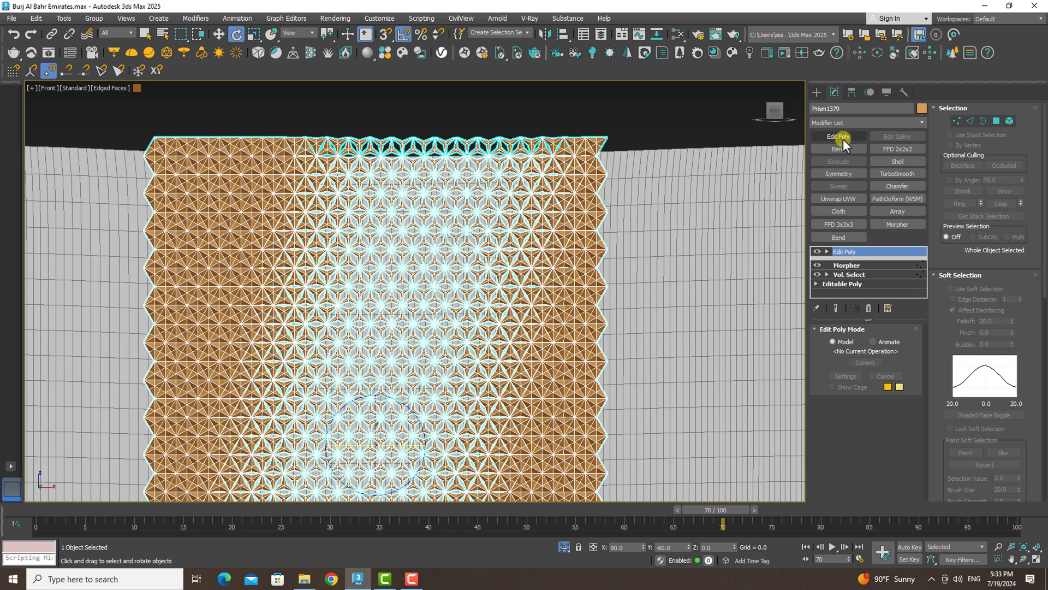
{"action": "key", "text": "4"}
{"action": "key", "text": "w"}
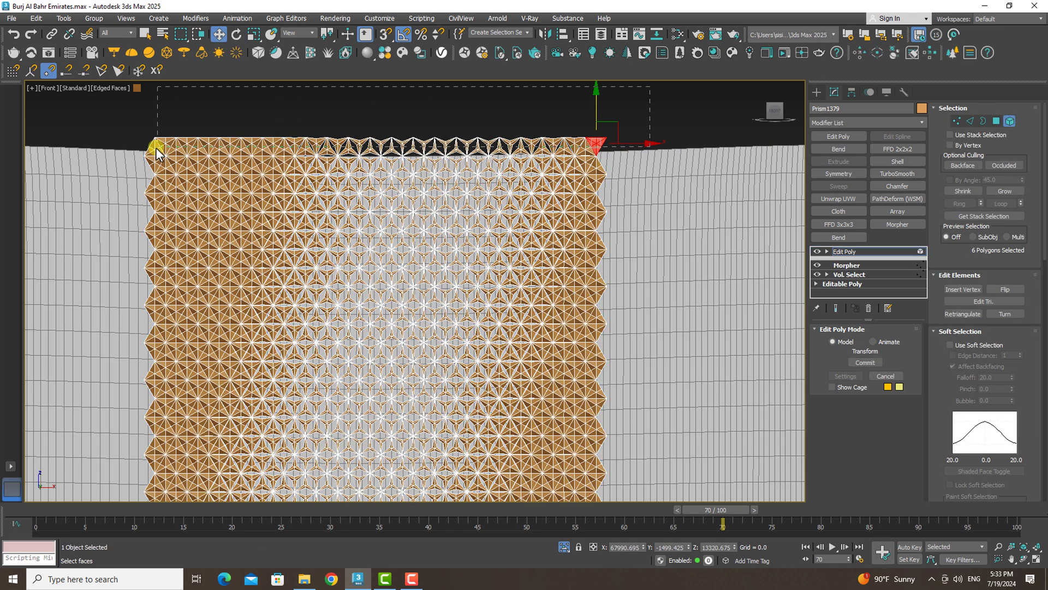
{"action": "left_click_drag", "start_coordinate": [143, 152], "coordinate": [144, 149]}
{"action": "key", "text": "Delete"}
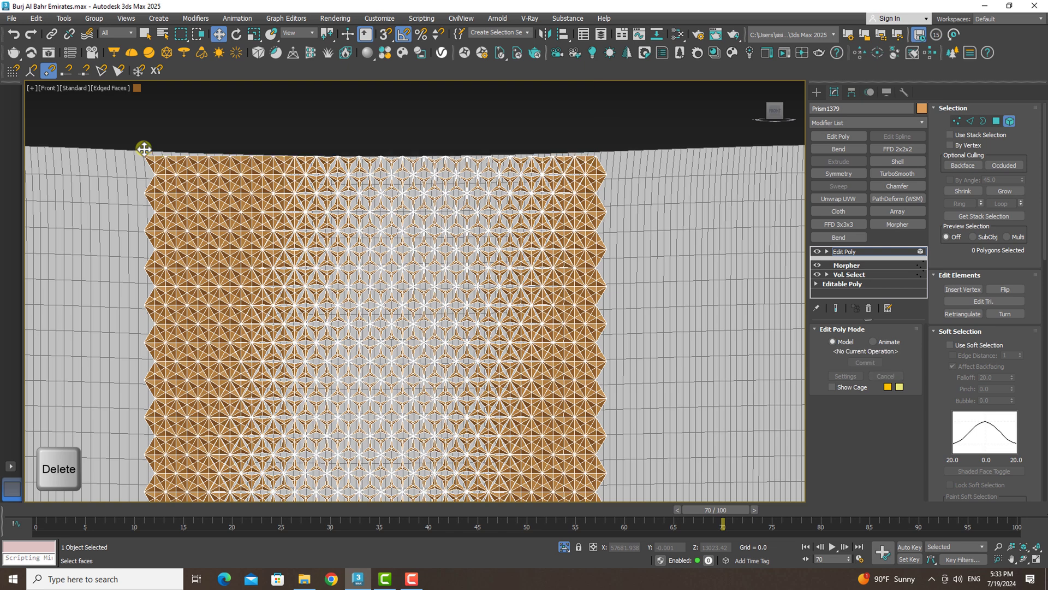
{"action": "left_click", "coordinate": [1010, 120]}
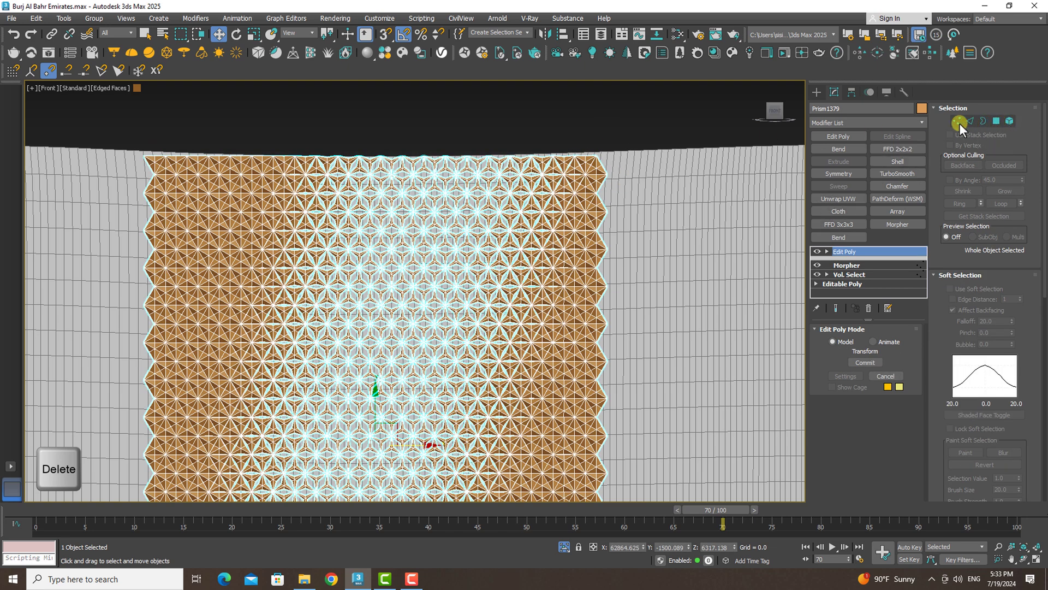
{"action": "left_click", "coordinate": [921, 123]}
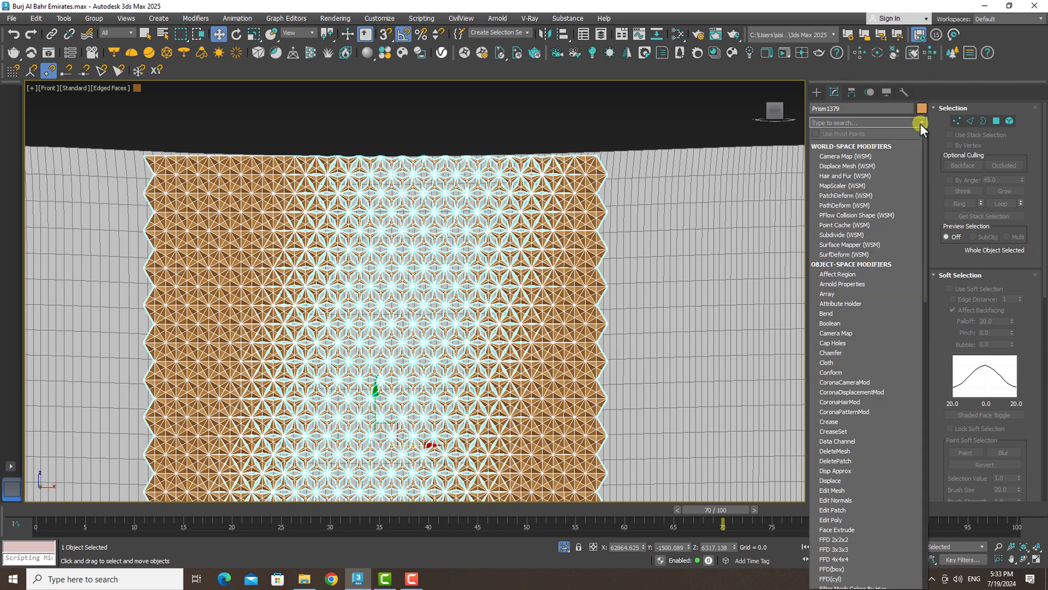
Skin Wrap Prism1379 onto Line007 and set Line007's Line005 morph channel to 100.
{"action": "type", "text": "SKI"}
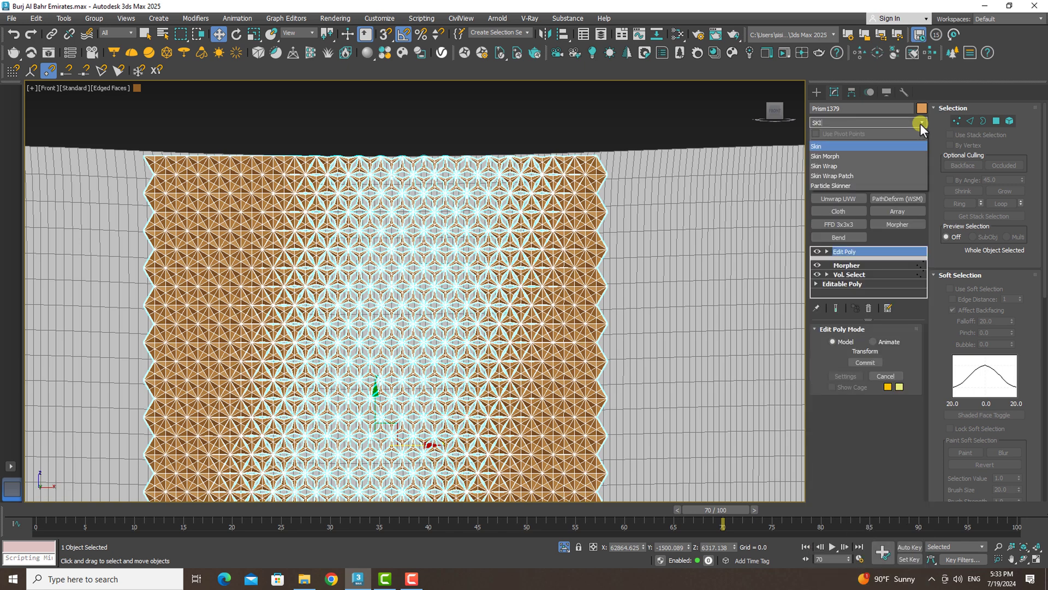
{"action": "left_click", "coordinate": [854, 164]}
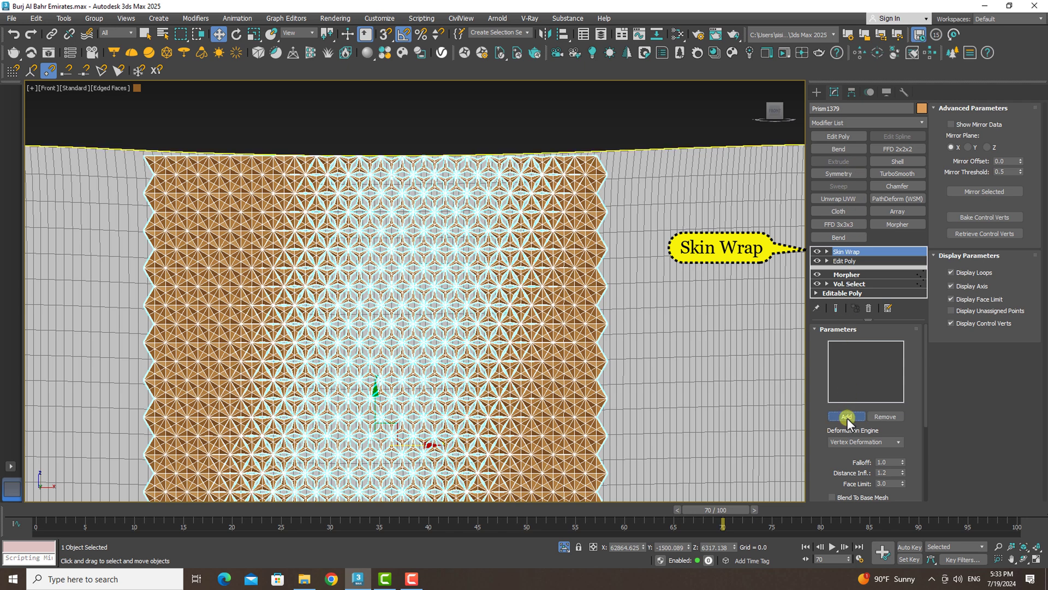
{"action": "left_click", "coordinate": [847, 417]}
{"action": "left_click", "coordinate": [711, 305]}
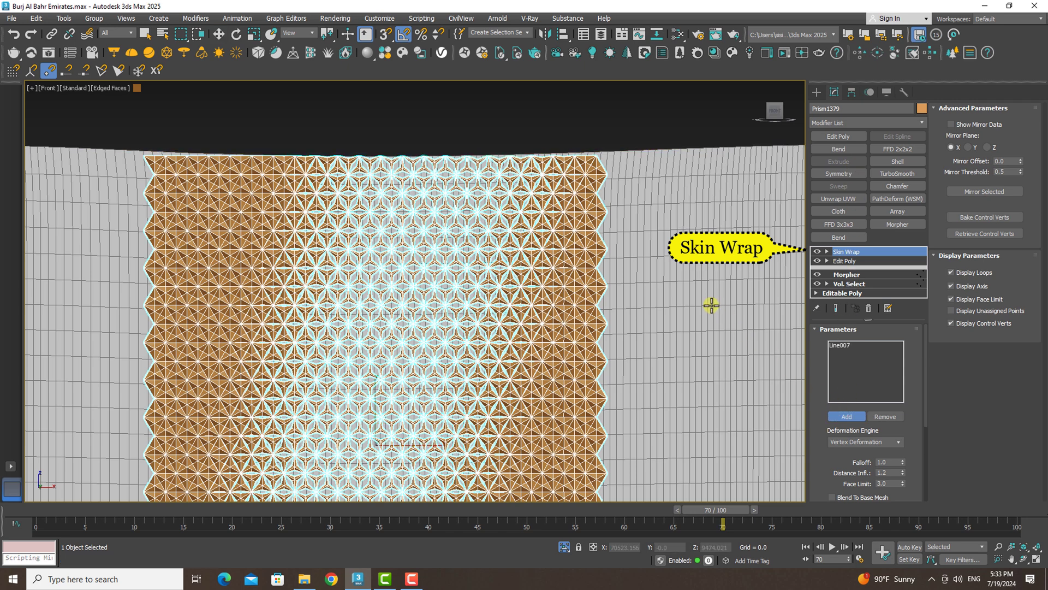
{"action": "middle_click_drag", "start_coordinate": [695, 292], "coordinate": [751, 306], "text": "alt"}
{"action": "left_click", "coordinate": [751, 306]}
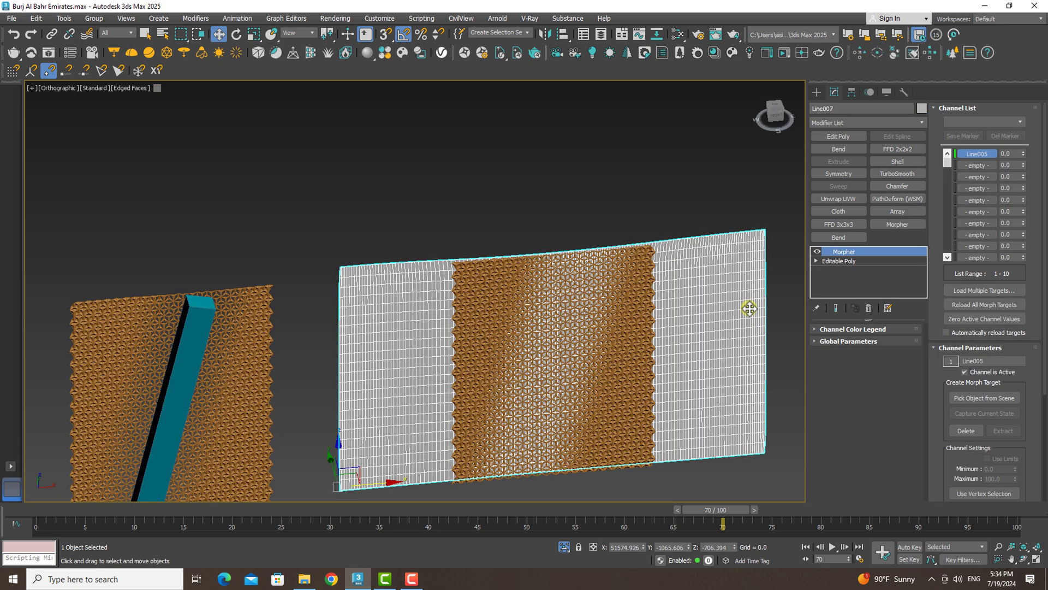
{"action": "left_click_drag", "start_coordinate": [1023, 156], "coordinate": [1001, 103]}
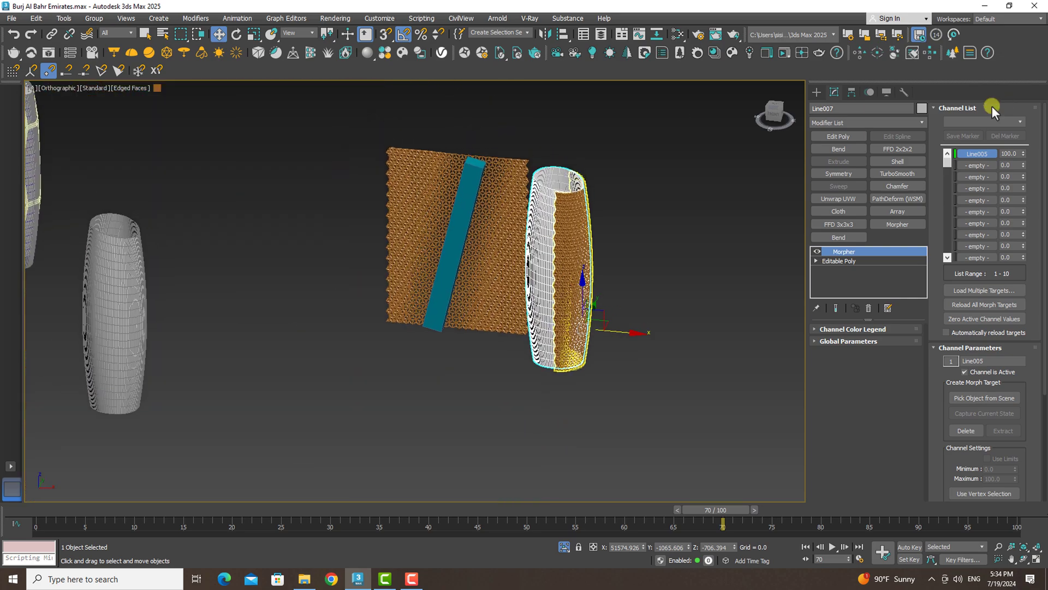
{"action": "left_click", "coordinate": [562, 229]}
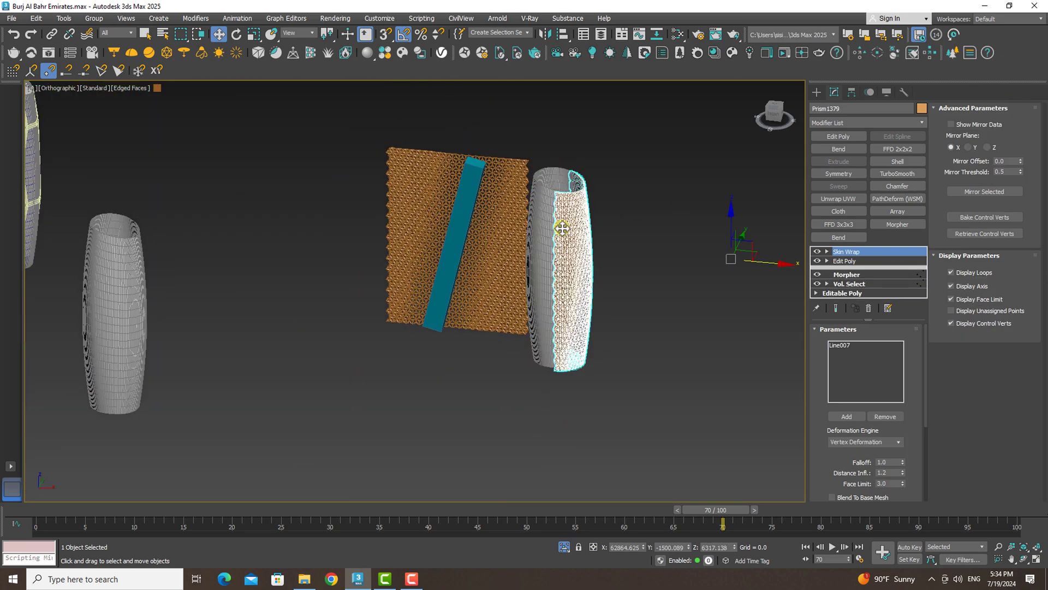
{"action": "left_click", "coordinate": [851, 92]}
Center Prism1379's pivot to the object and move the panel onto the left tower.
{"action": "left_click", "coordinate": [846, 169]}
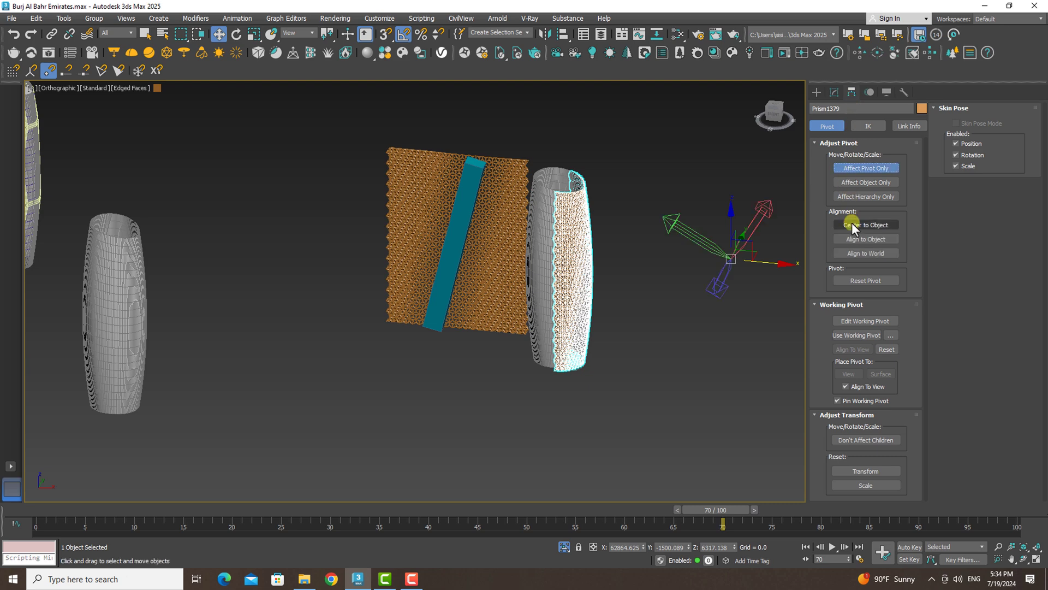
{"action": "left_click", "coordinate": [852, 224]}
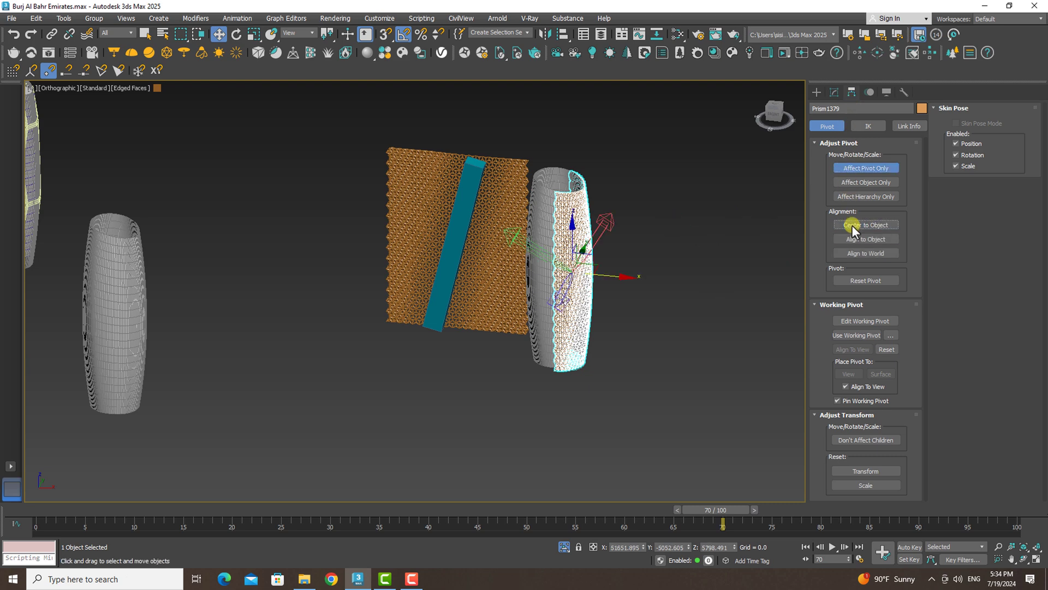
{"action": "left_click", "coordinate": [816, 92]}
{"action": "mouse_move", "coordinate": [751, 161]}
{"action": "middle_mouse_down"}
{"action": "mouse_move", "coordinate": [787, 160]}
{"action": "mouse_move", "coordinate": [731, 308]}
{"action": "middle_mouse_up"}
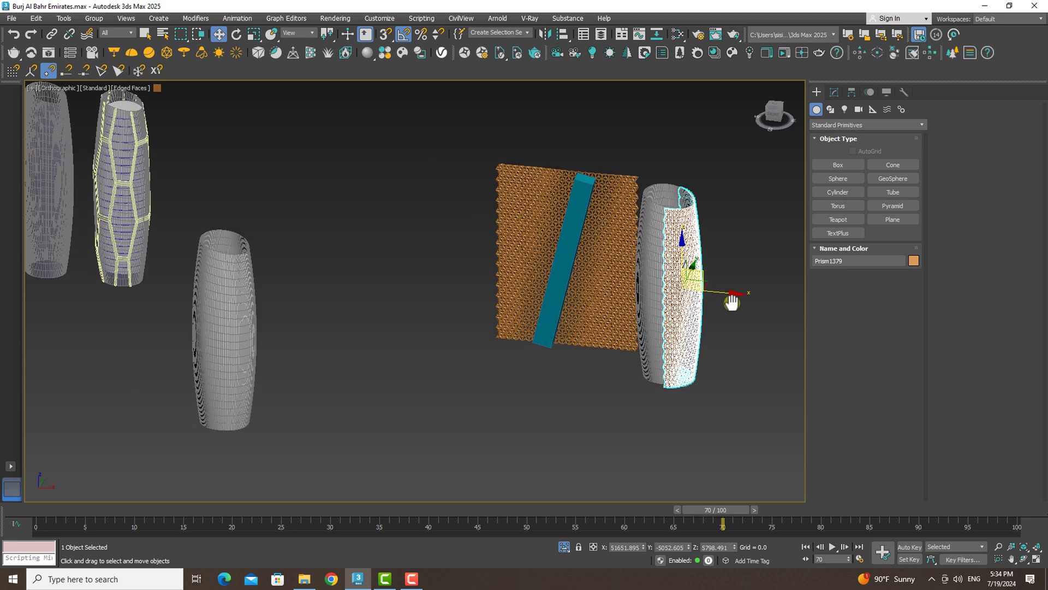
{"action": "left_click_drag", "start_coordinate": [732, 308], "coordinate": [189, 205]}
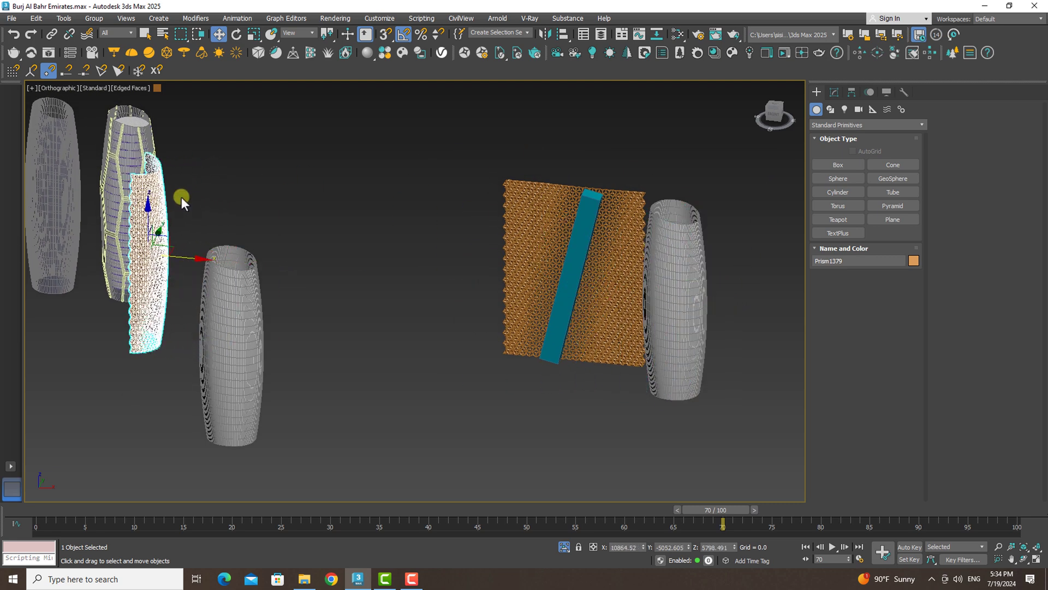
{"action": "middle_click_drag", "start_coordinate": [181, 197], "coordinate": [180, 195], "text": "alt"}
{"action": "left_click_drag", "start_coordinate": [179, 195], "coordinate": [179, 190]}
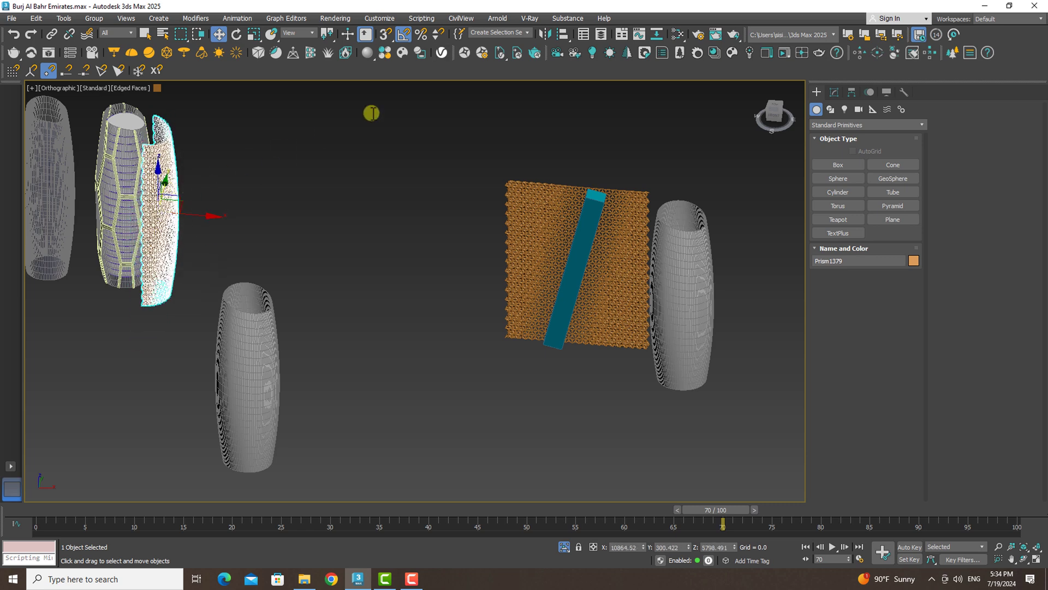
{"action": "left_click", "coordinate": [563, 33]}
Align Prism1379 center-to-center with Line002, then slide it along X onto the shell's side.
{"action": "left_click", "coordinate": [129, 137]}
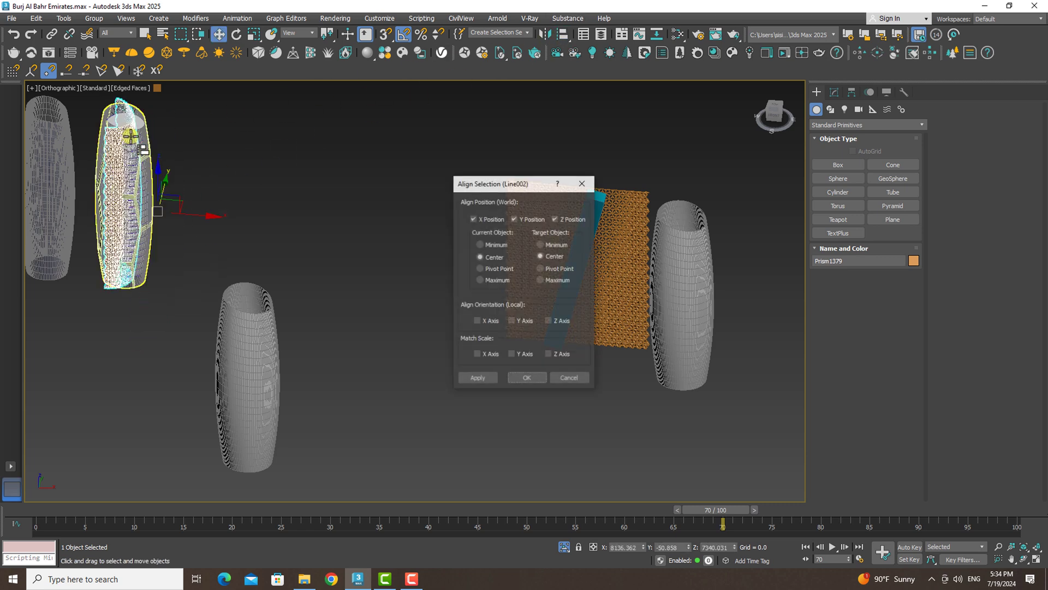
{"action": "left_click", "coordinate": [542, 255]}
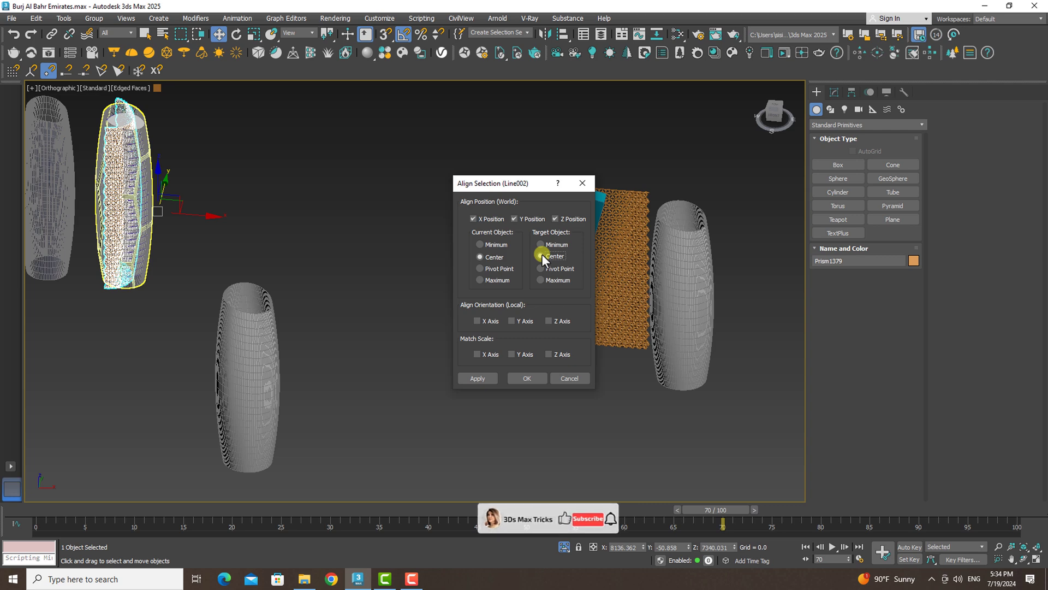
{"action": "left_click", "coordinate": [518, 376]}
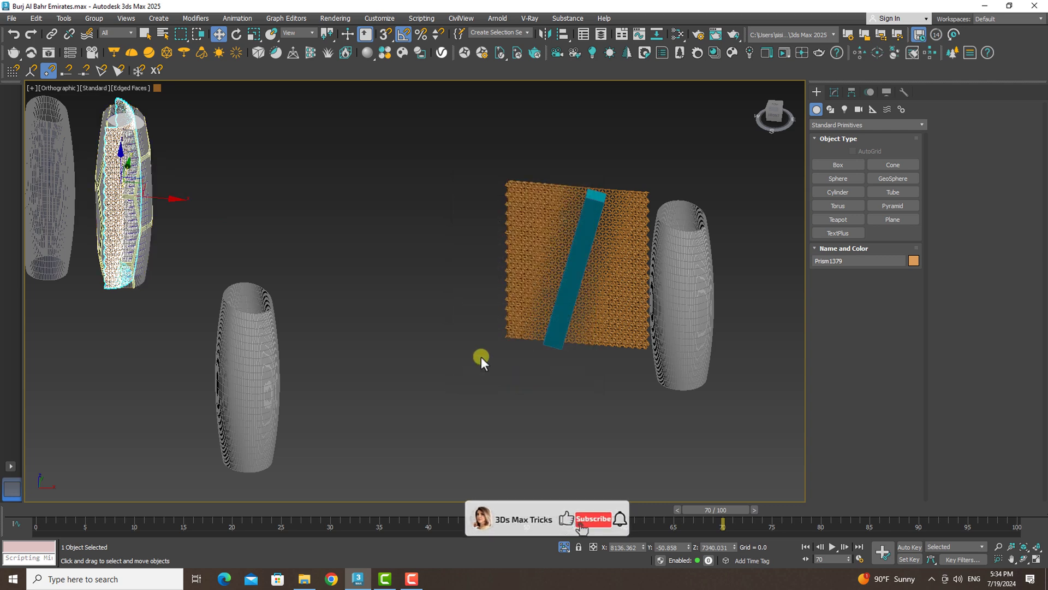
{"action": "key", "text": "t"}
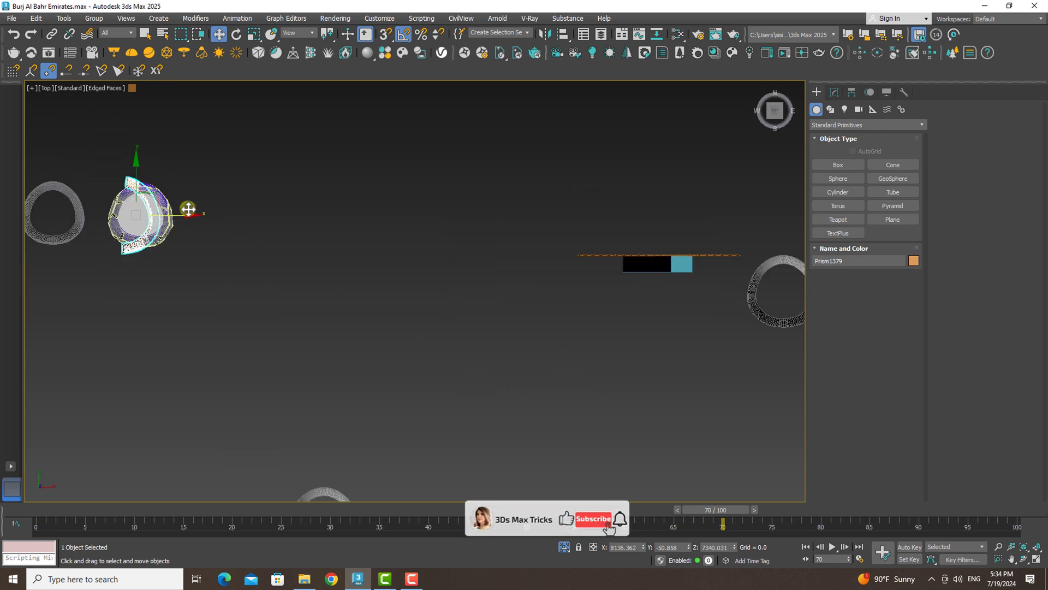
{"action": "scroll", "coordinate": [151, 217], "scroll_direction": "up", "scroll_amount": 3}
{"action": "left_click_drag", "start_coordinate": [151, 217], "coordinate": [182, 232]}
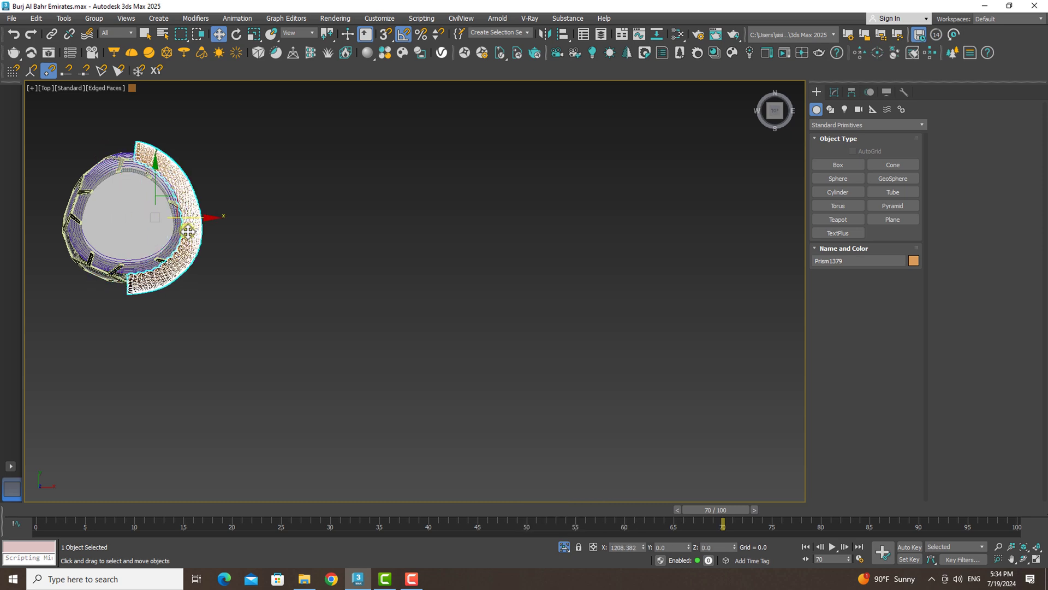
Select the panel with the left tower, isolate them and show Default Shading.
{"action": "key", "text": "shift+z"}
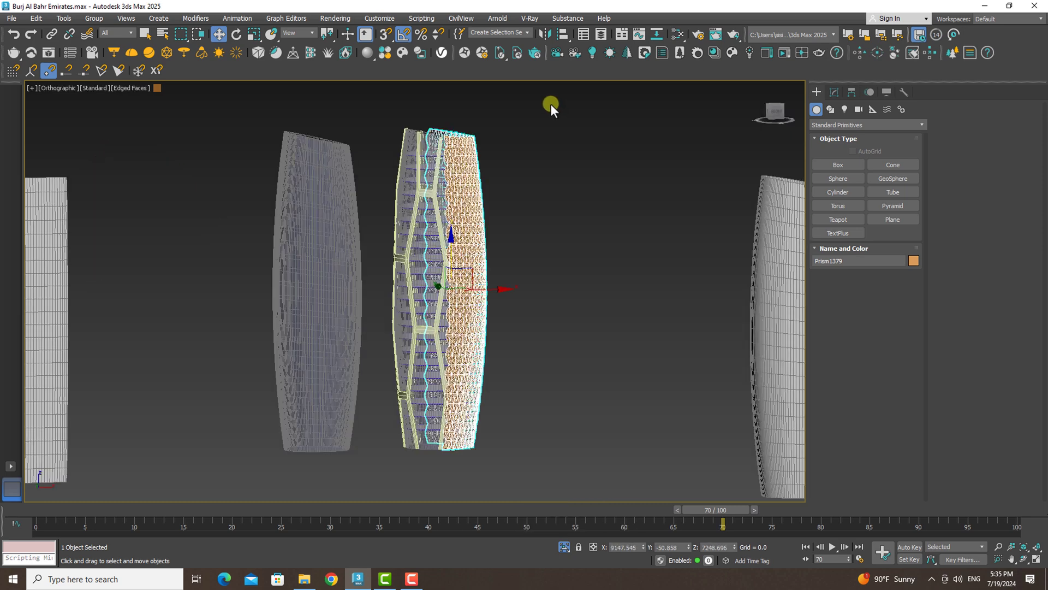
{"action": "left_click_drag", "start_coordinate": [550, 104], "coordinate": [415, 407]}
{"action": "left_click_drag", "start_coordinate": [385, 477], "coordinate": [384, 477]}
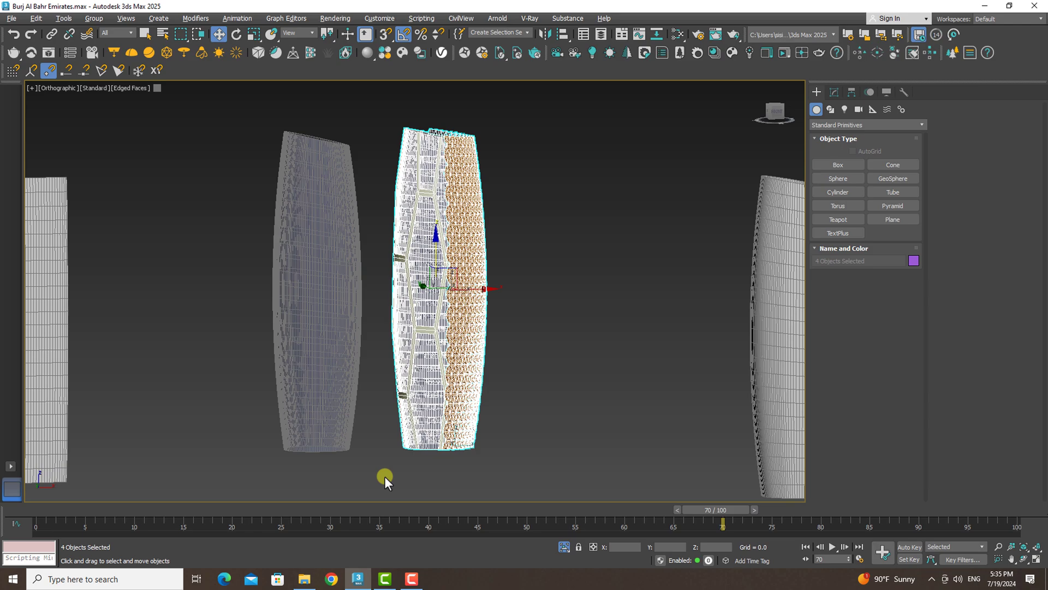
{"action": "key", "text": "alt+q"}
{"action": "key", "text": "F4"}
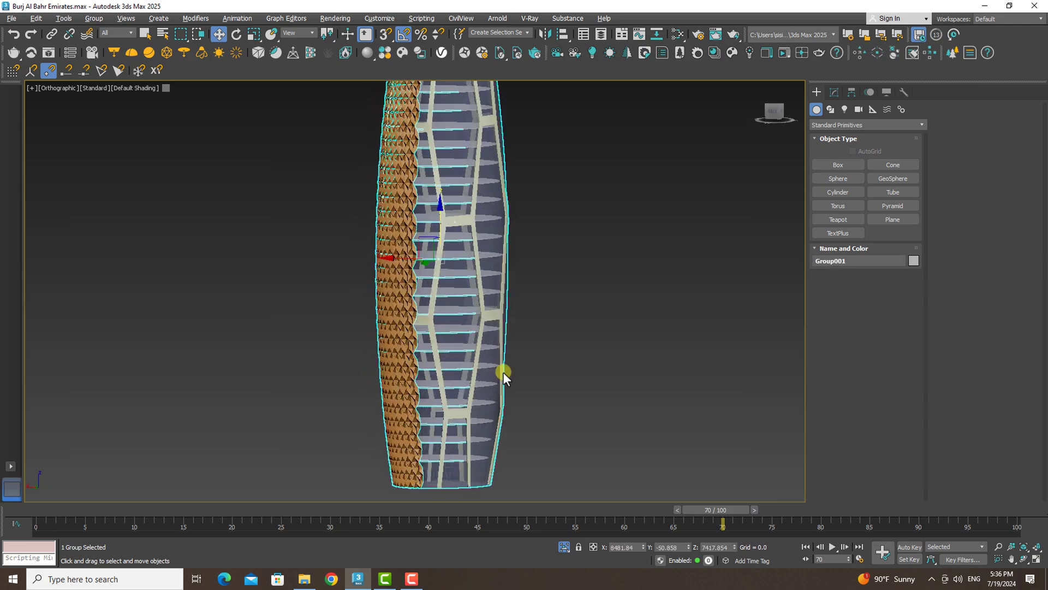